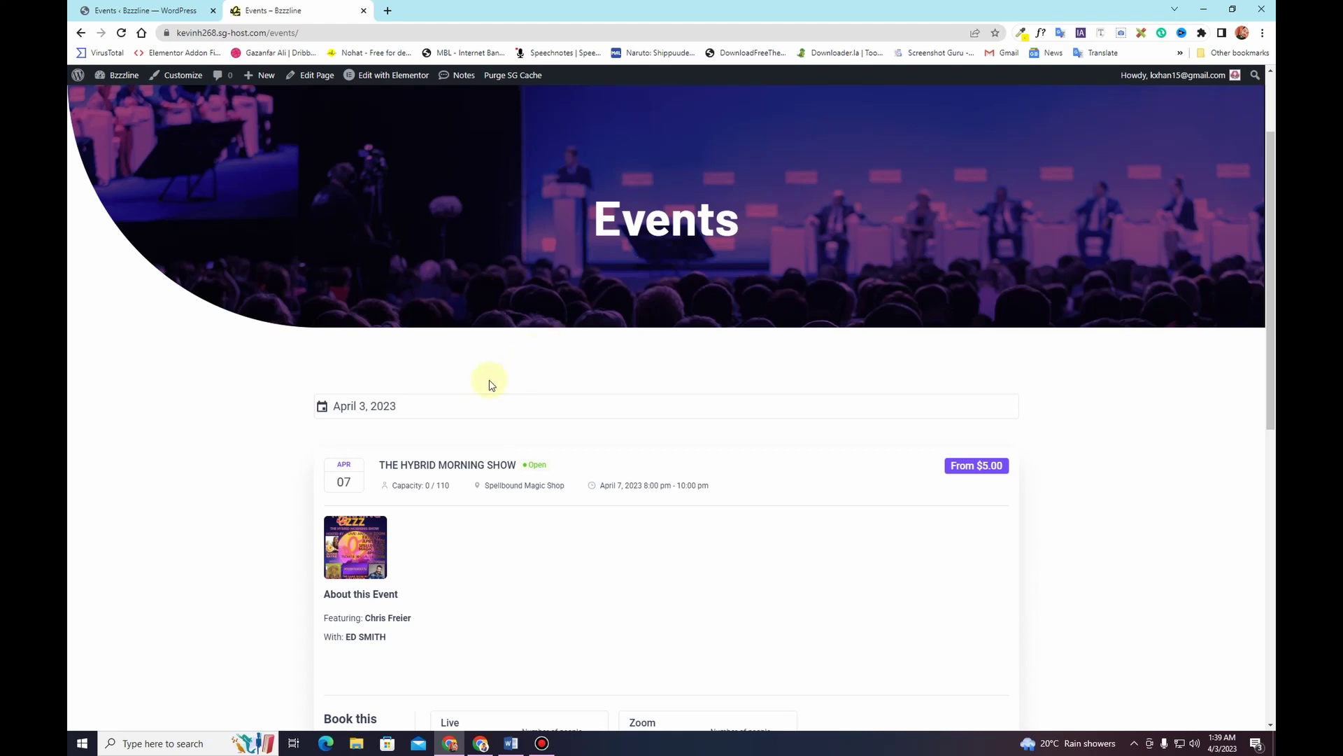
# Book one Live spot for THE HYBRID MORNING SHOW on April 7 and confirm it with the prefilled customer details
pyautogui.scroll(-2, 486, 384)
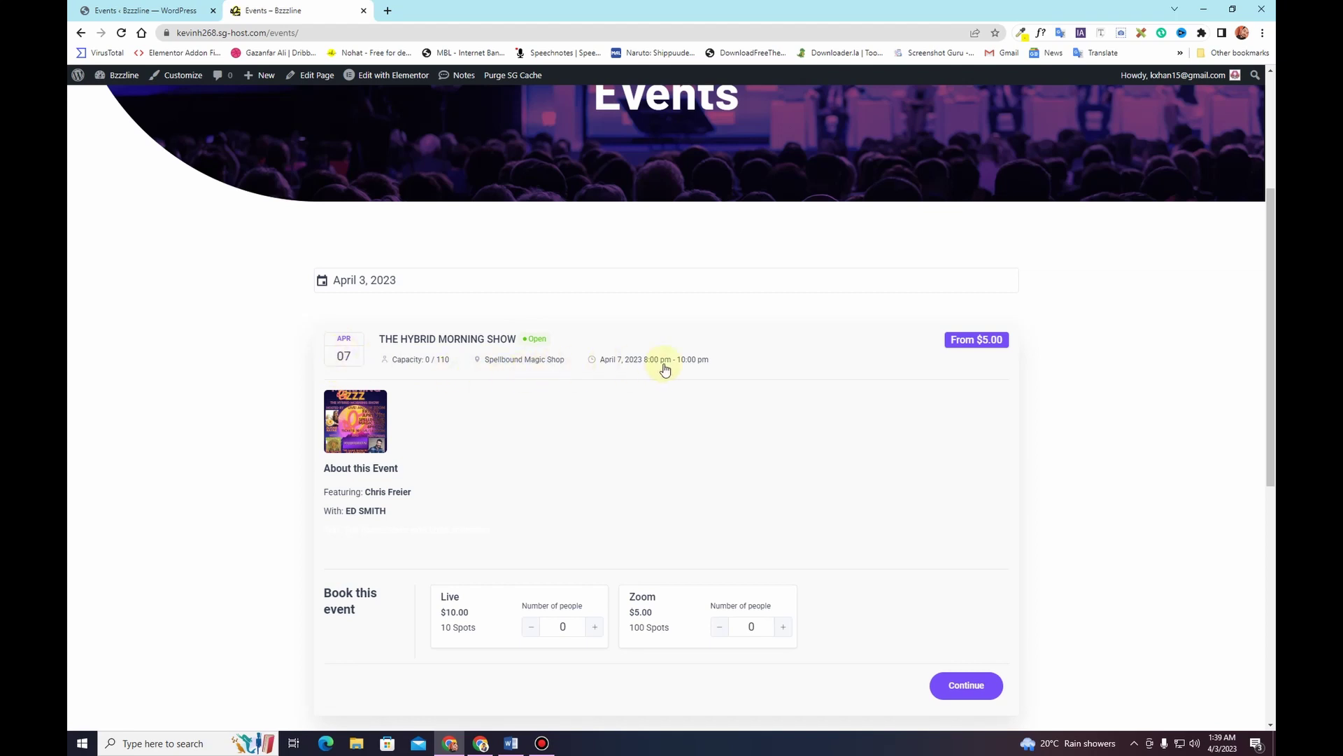
pyautogui.scroll(-3, 476, 435)
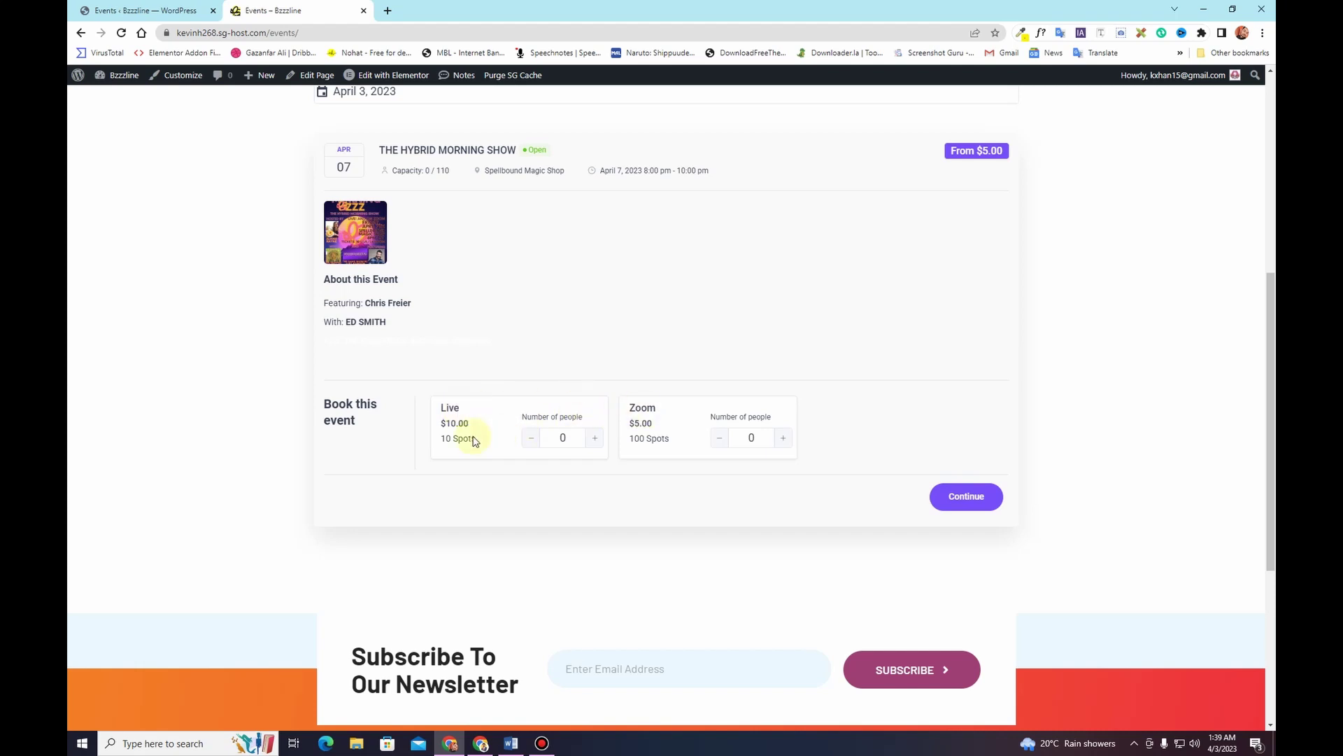
pyautogui.moveTo(454, 438); pyautogui.dragTo(443, 443)
pyautogui.click(592, 446)
pyautogui.click(595, 441)
pyautogui.click(966, 505)
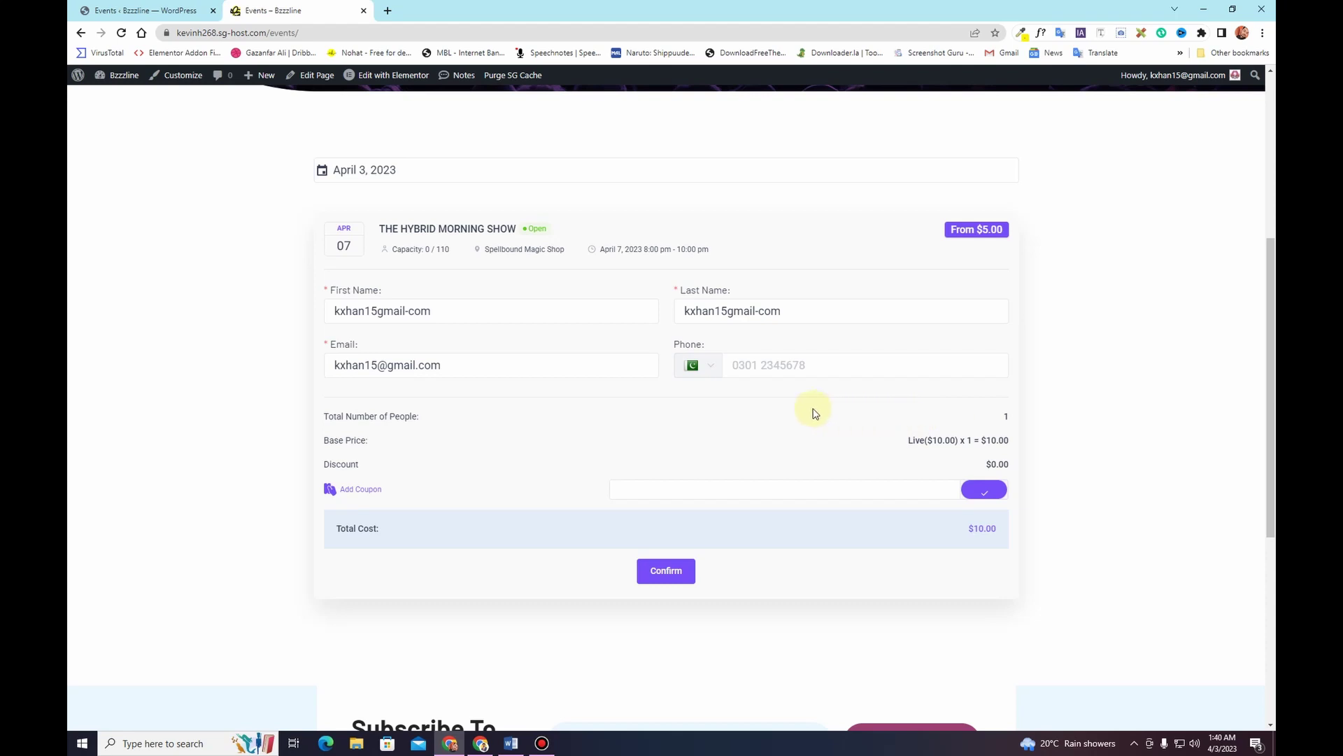
pyautogui.click(665, 570)
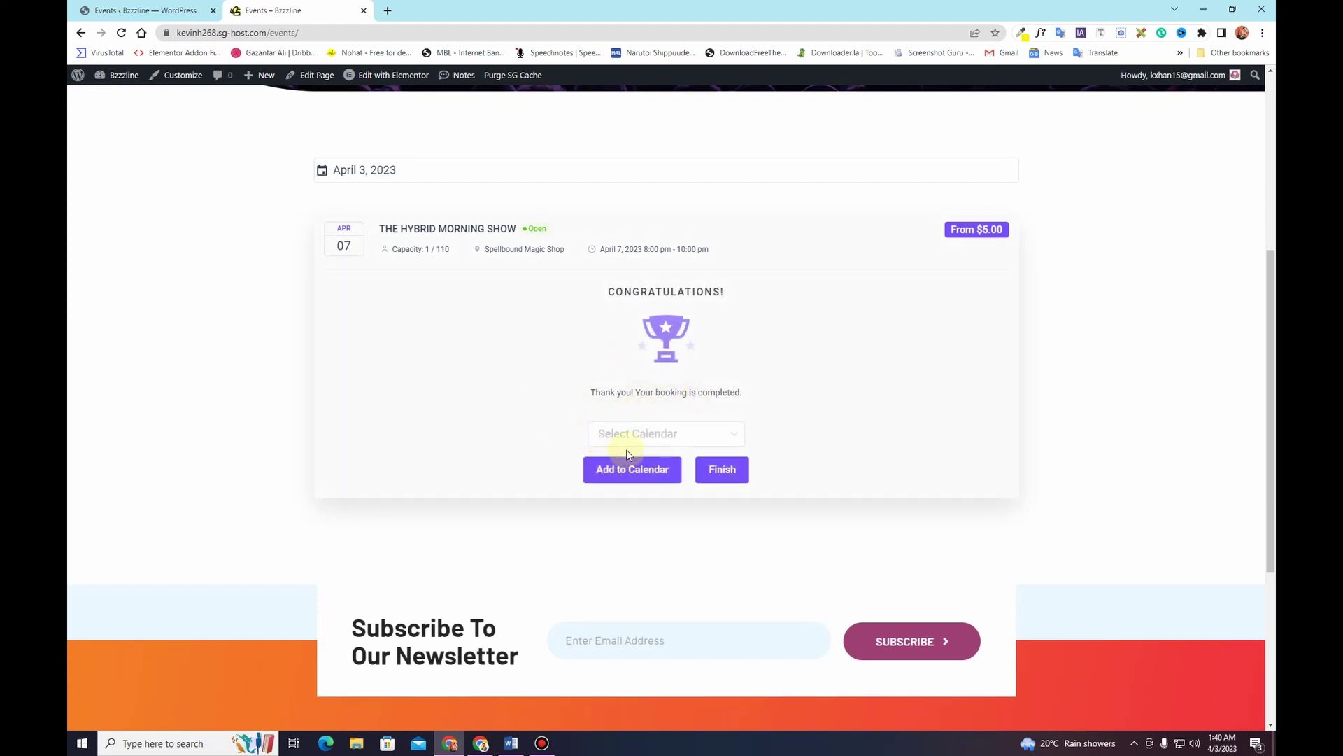
# Select Google Calendar as the calendar option for the completed booking and finish the booking
pyautogui.click(655, 439)
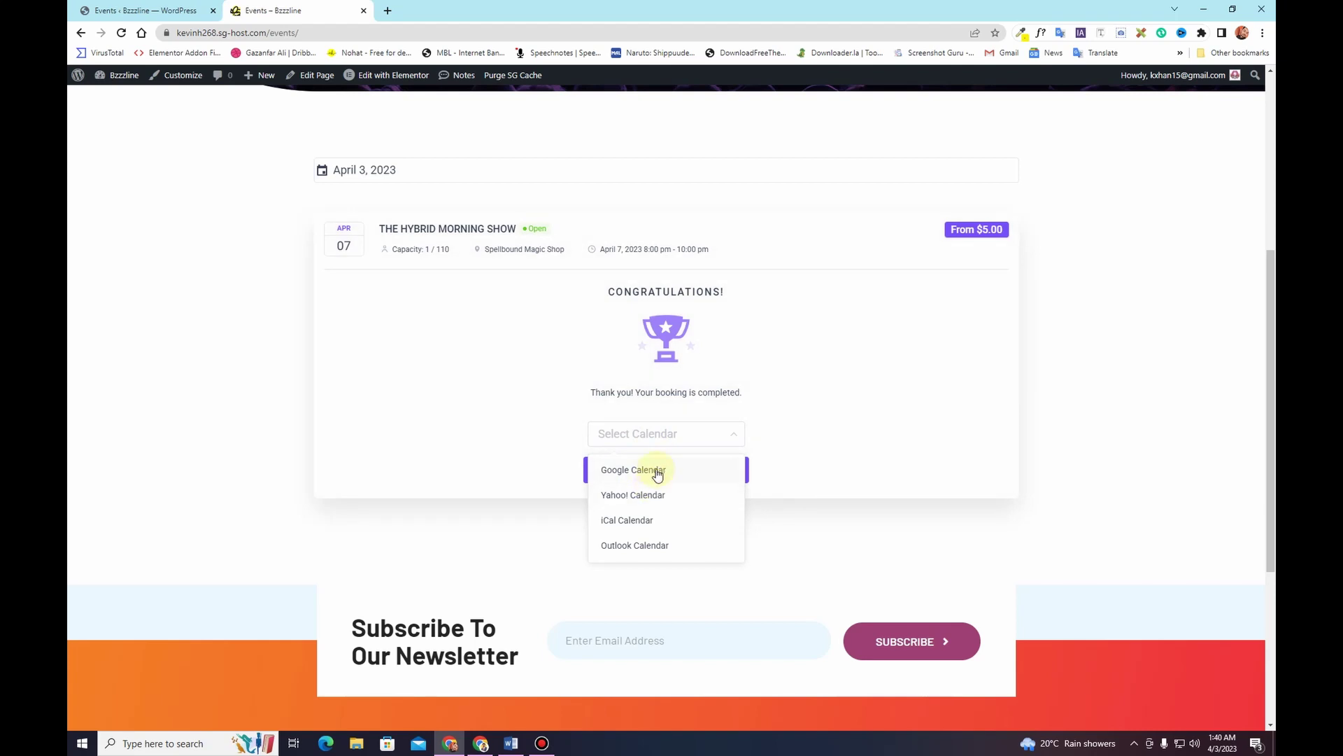
pyautogui.click(657, 471)
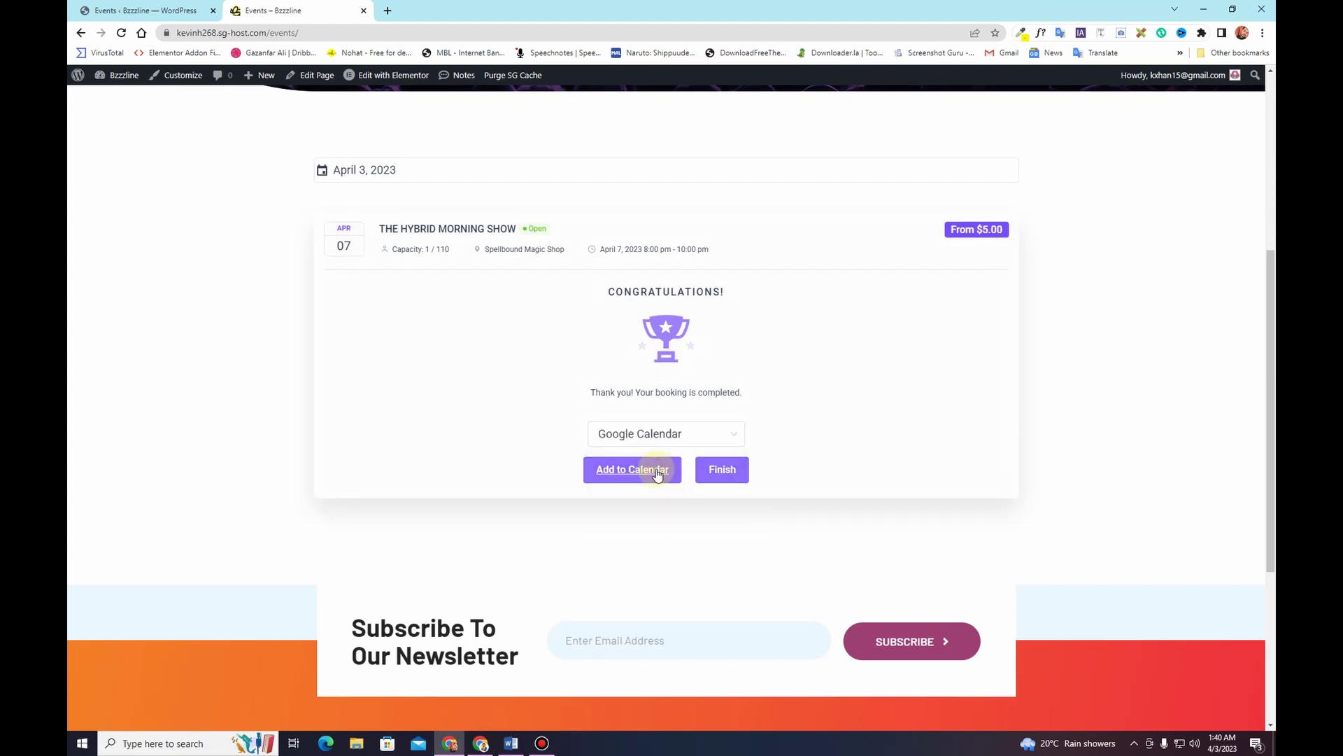
pyautogui.click(670, 433)
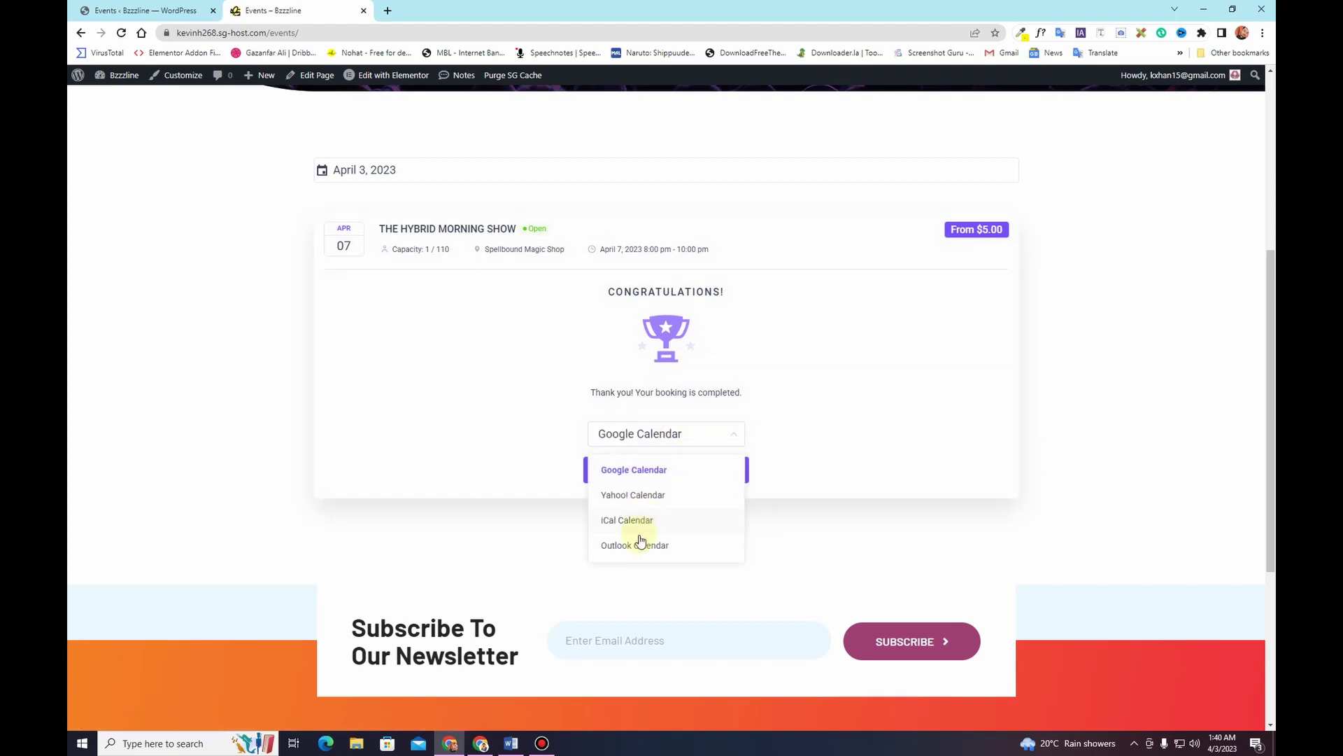
pyautogui.click(493, 434)
pyautogui.click(720, 468)
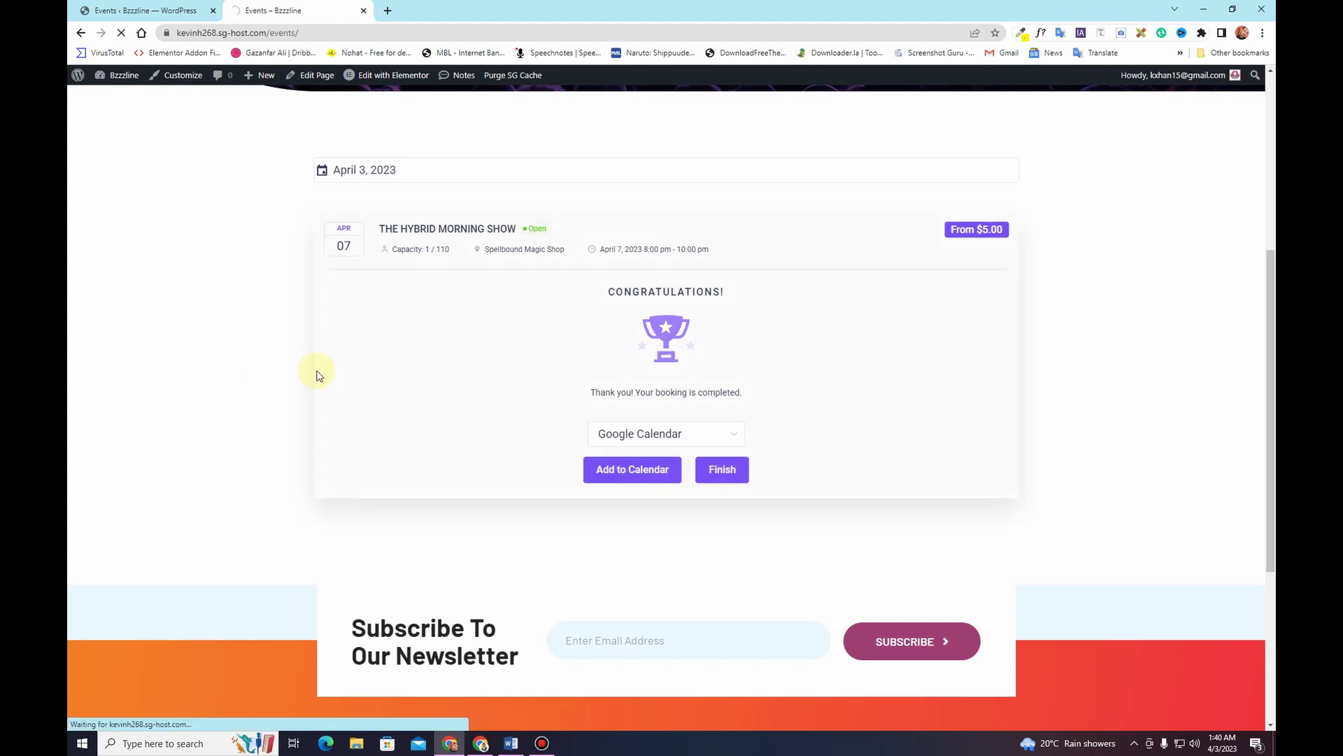
# Examine the attendee list and the booking's payment entry for THE HYBRID MORNING SHOW in Amelia's events
pyautogui.click(144, 11)
pyautogui.scroll(-2, 120, 492)
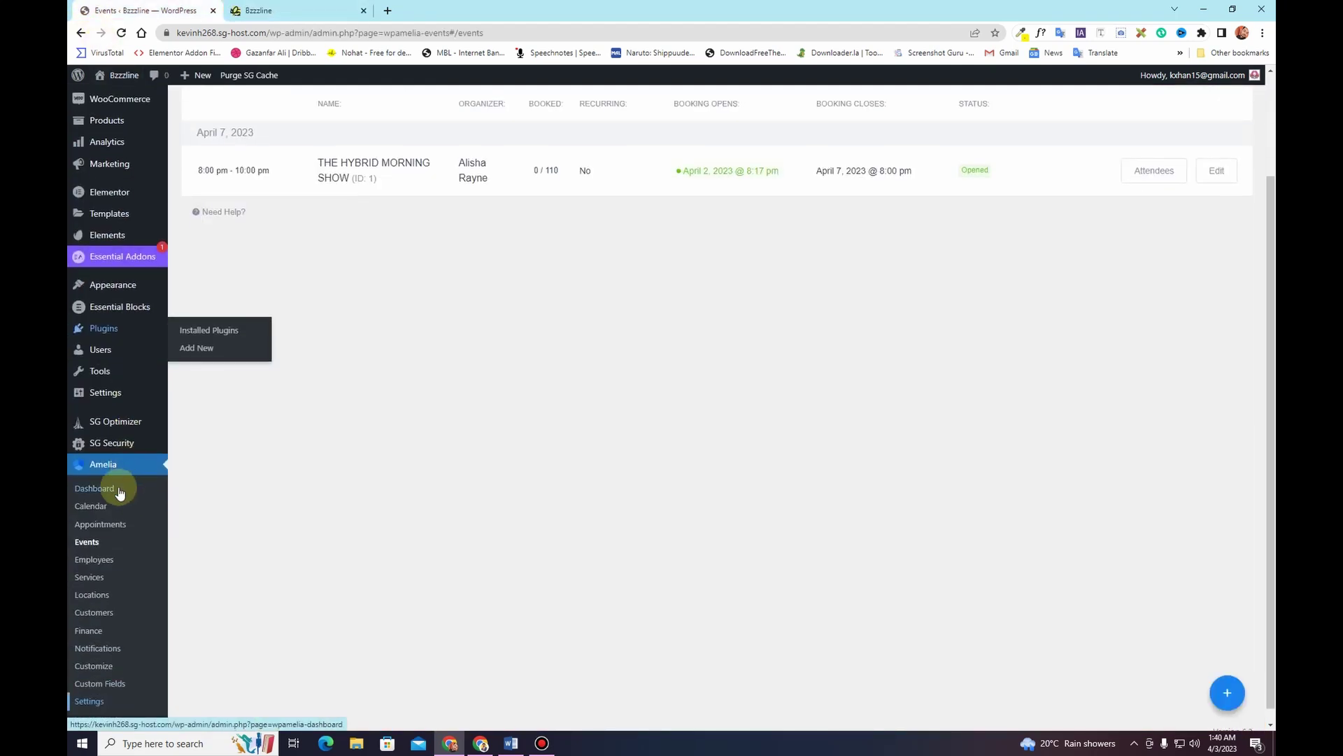
pyautogui.click(87, 542)
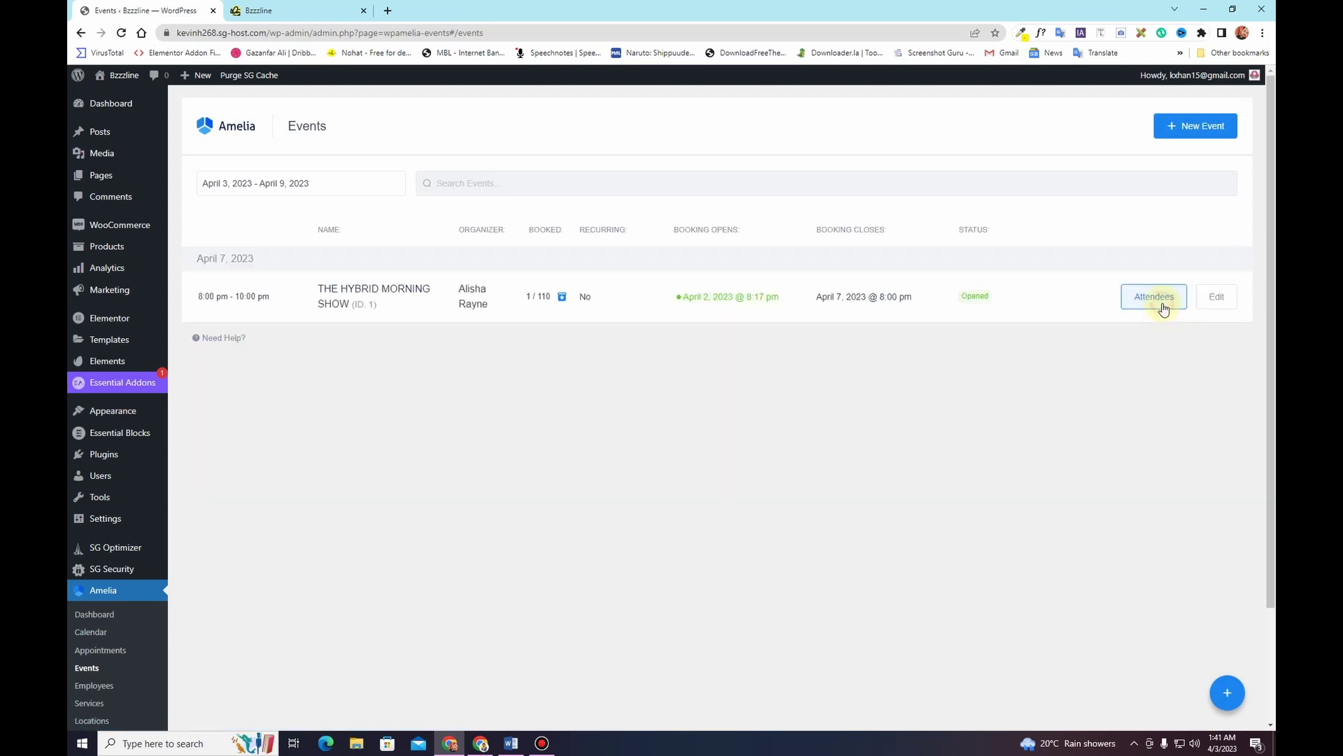
pyautogui.click(1163, 309)
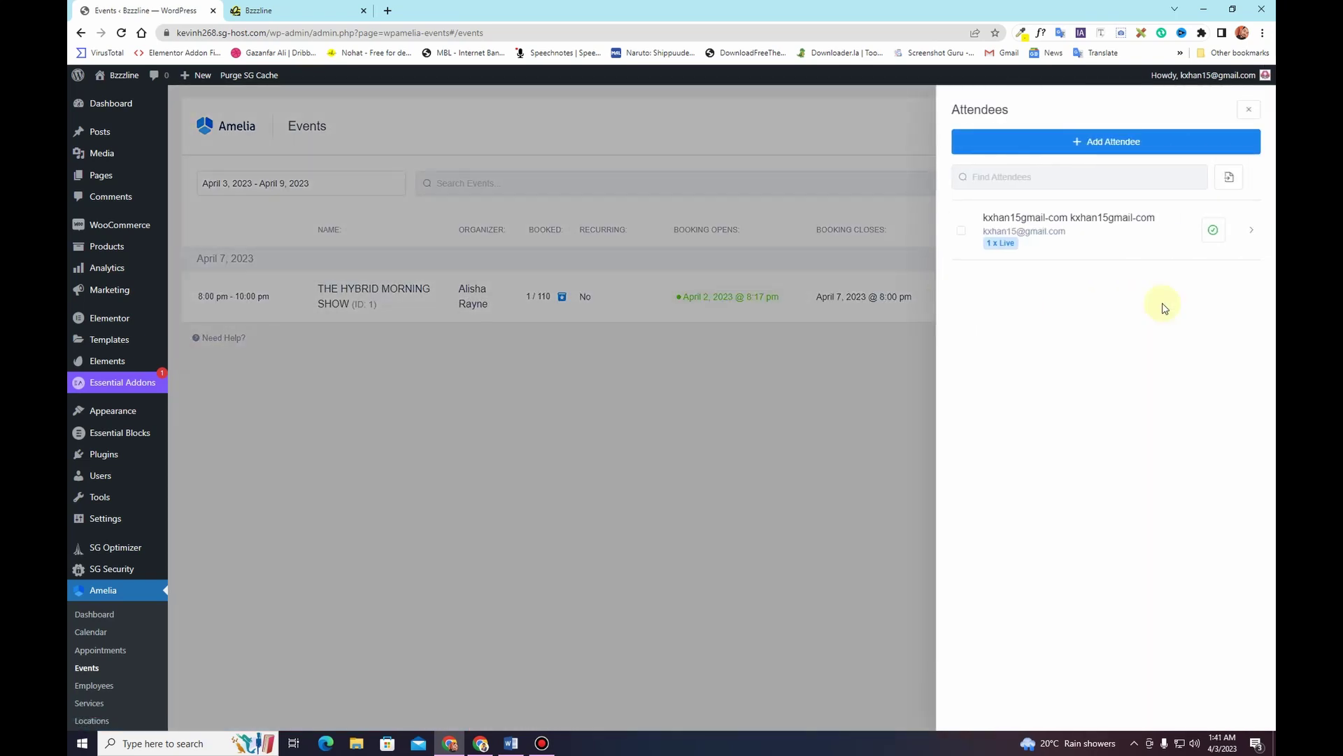
pyautogui.click(1090, 226)
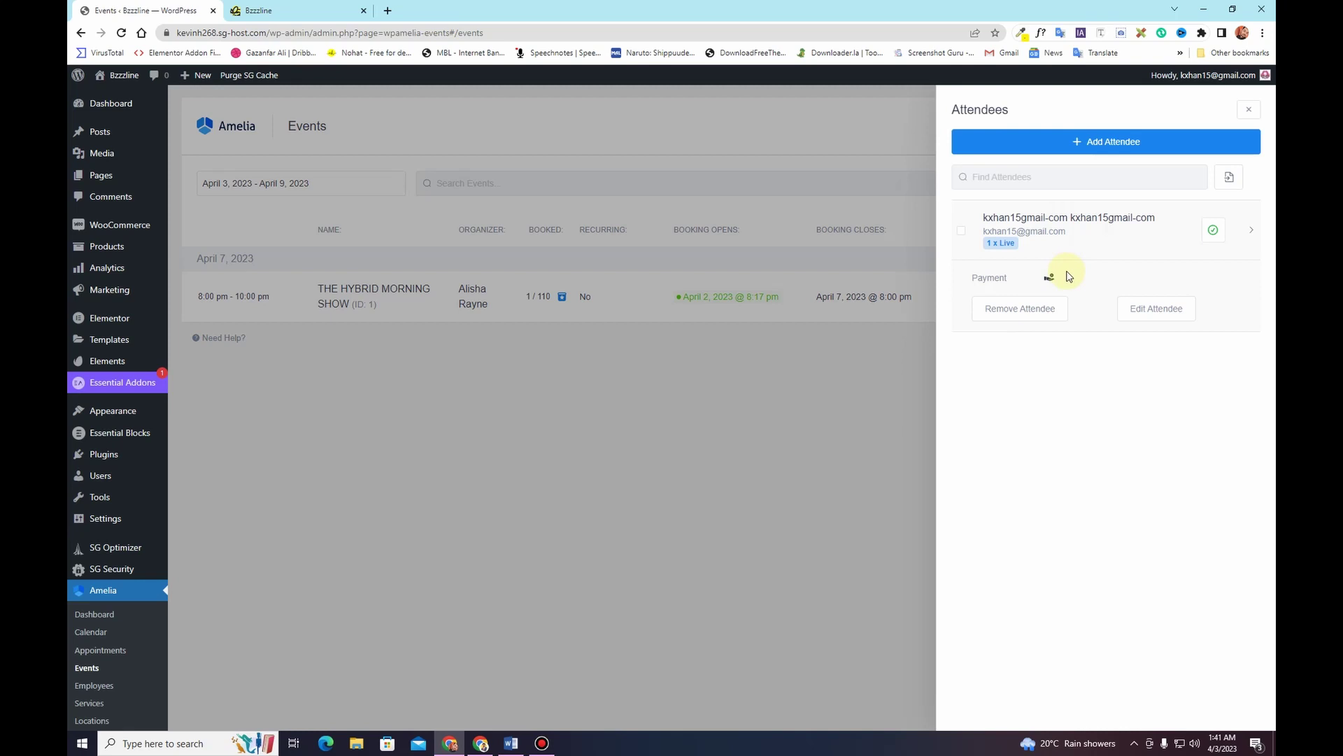
pyautogui.click(1243, 117)
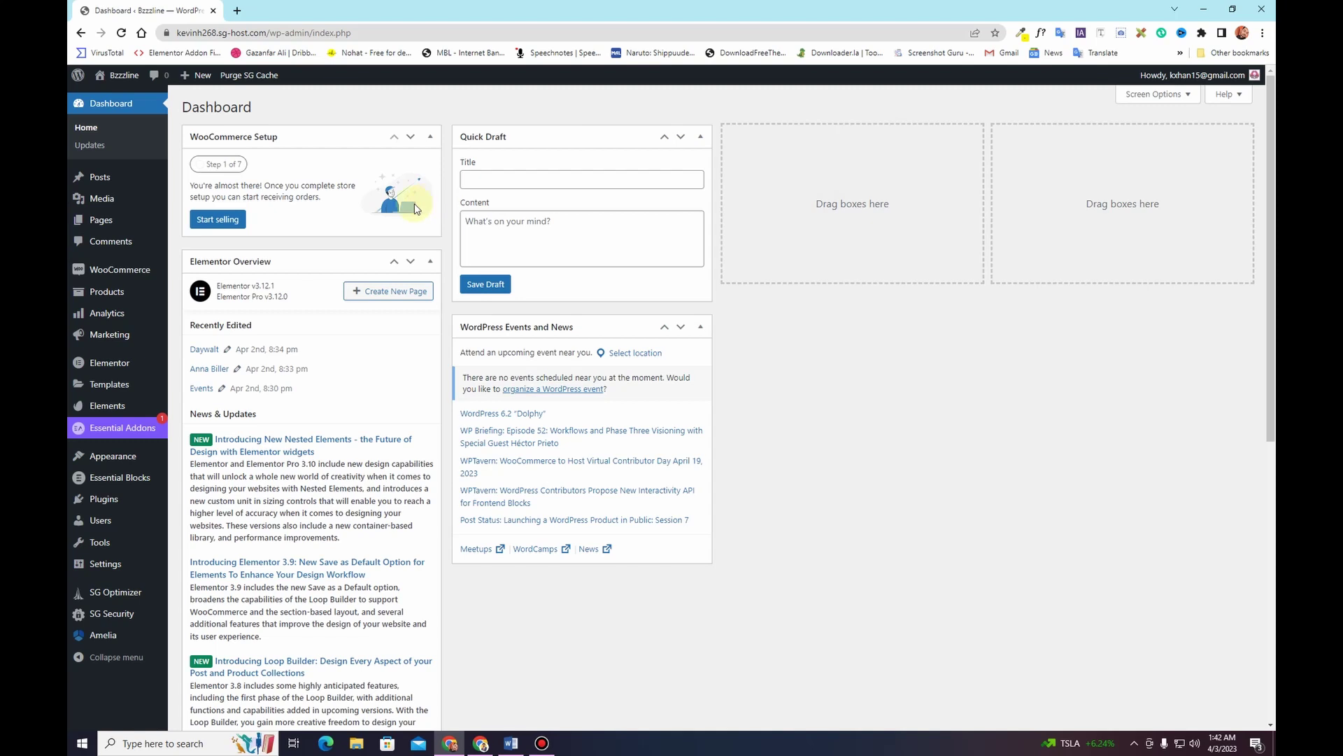
# Search the WordPress plugin directory for amelia to find the booking calendar plugin
pyautogui.click(109, 505)
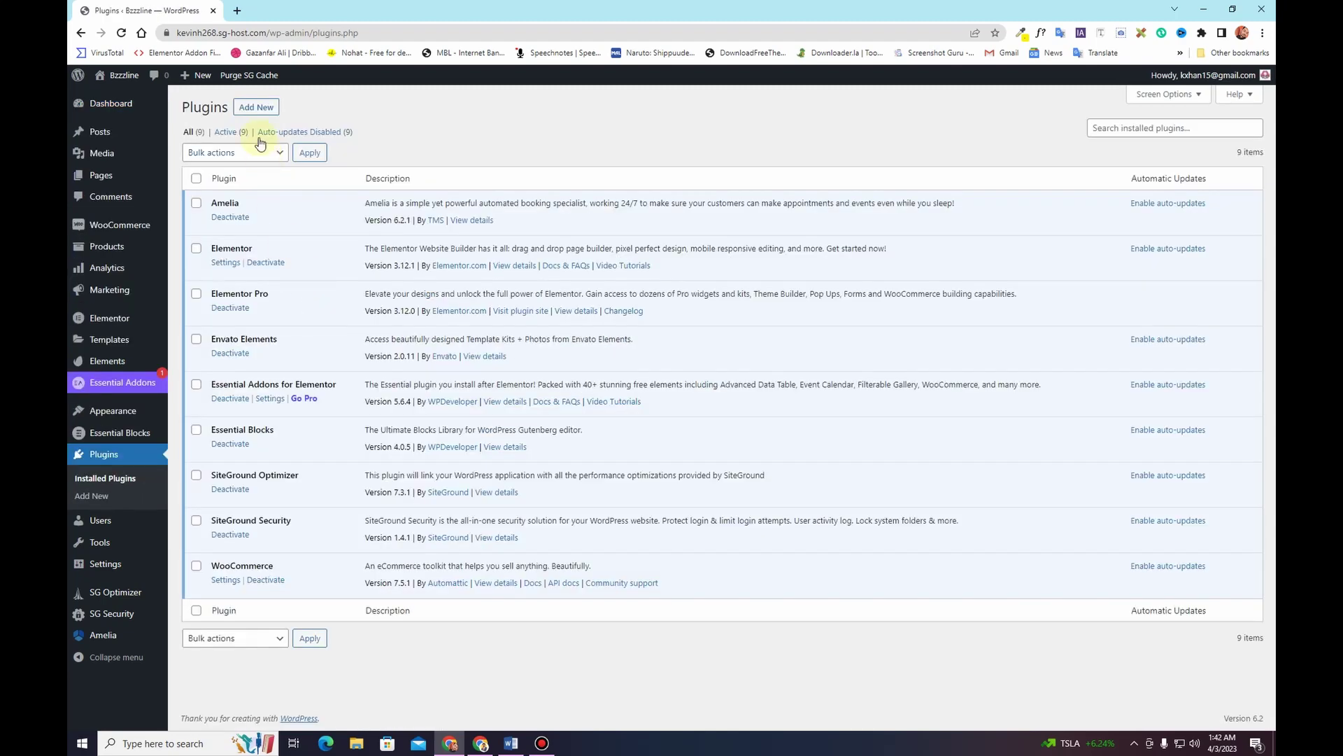
pyautogui.click(257, 109)
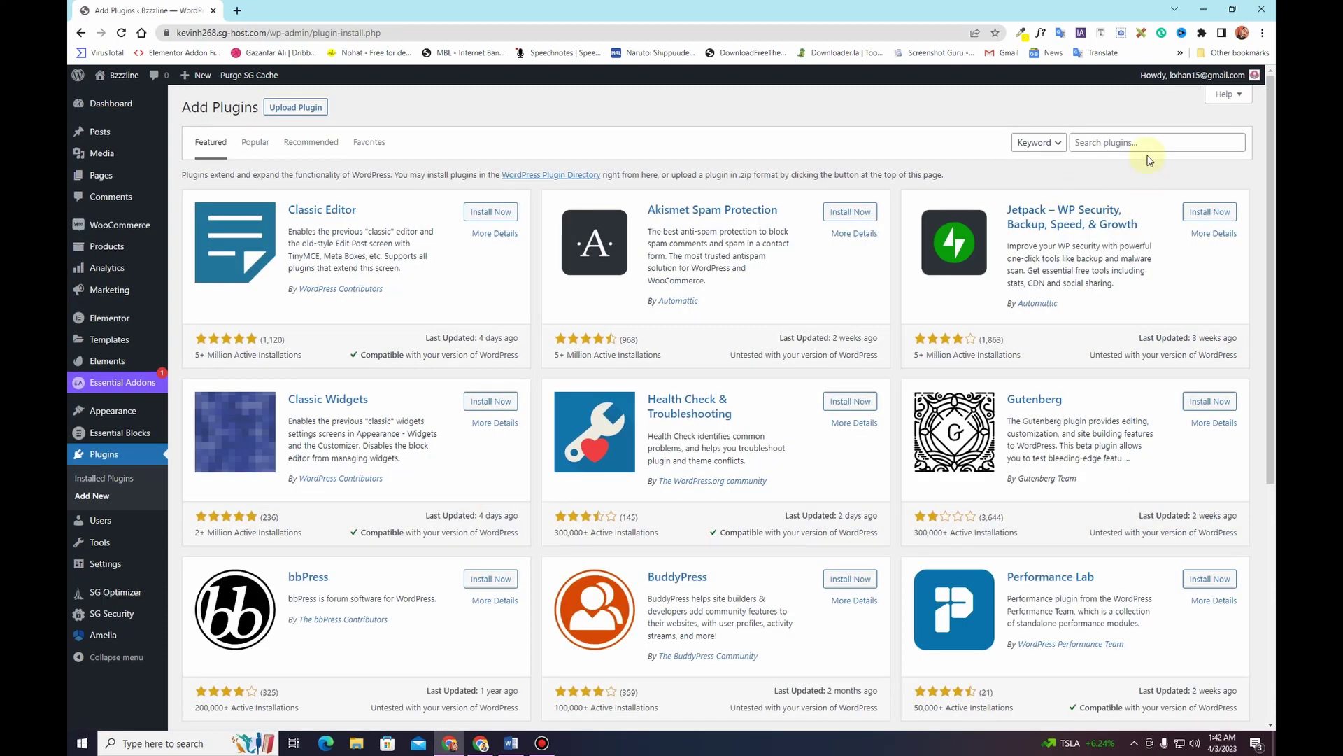
pyautogui.click(1150, 148)
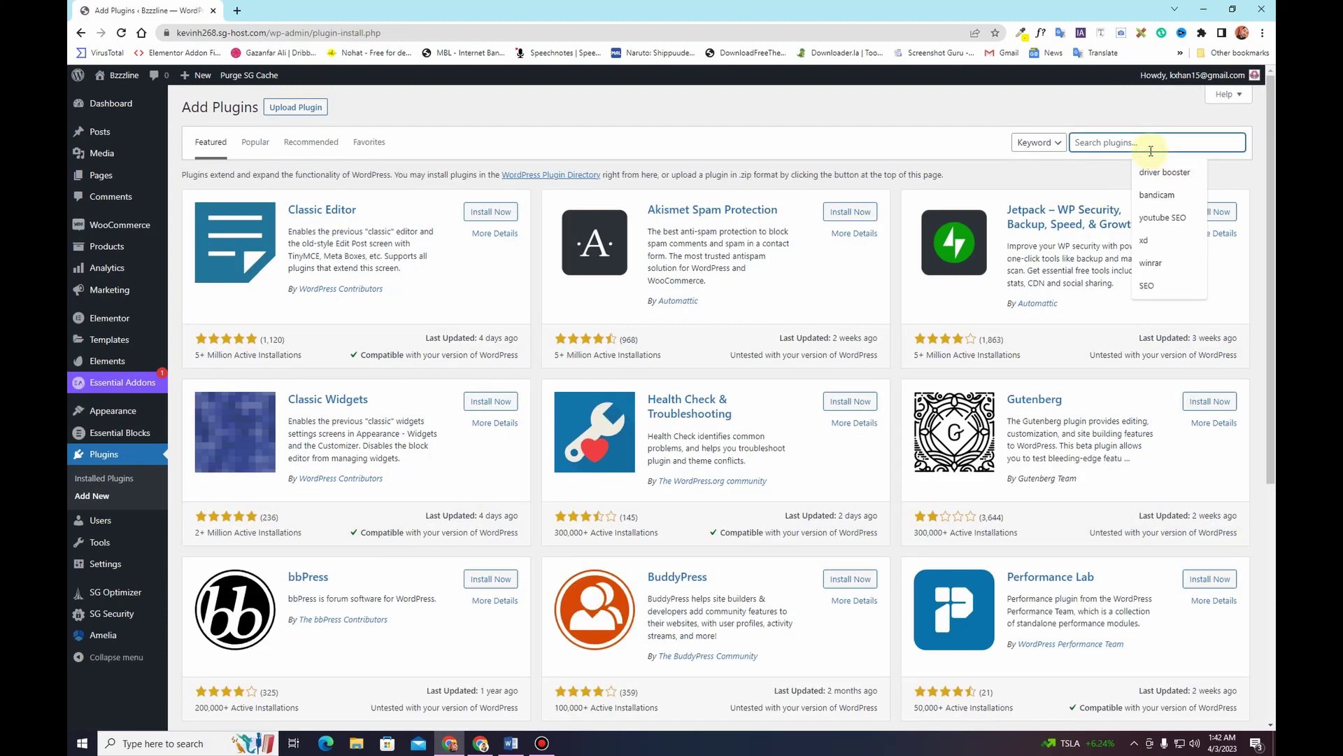
pyautogui.write('amelia')
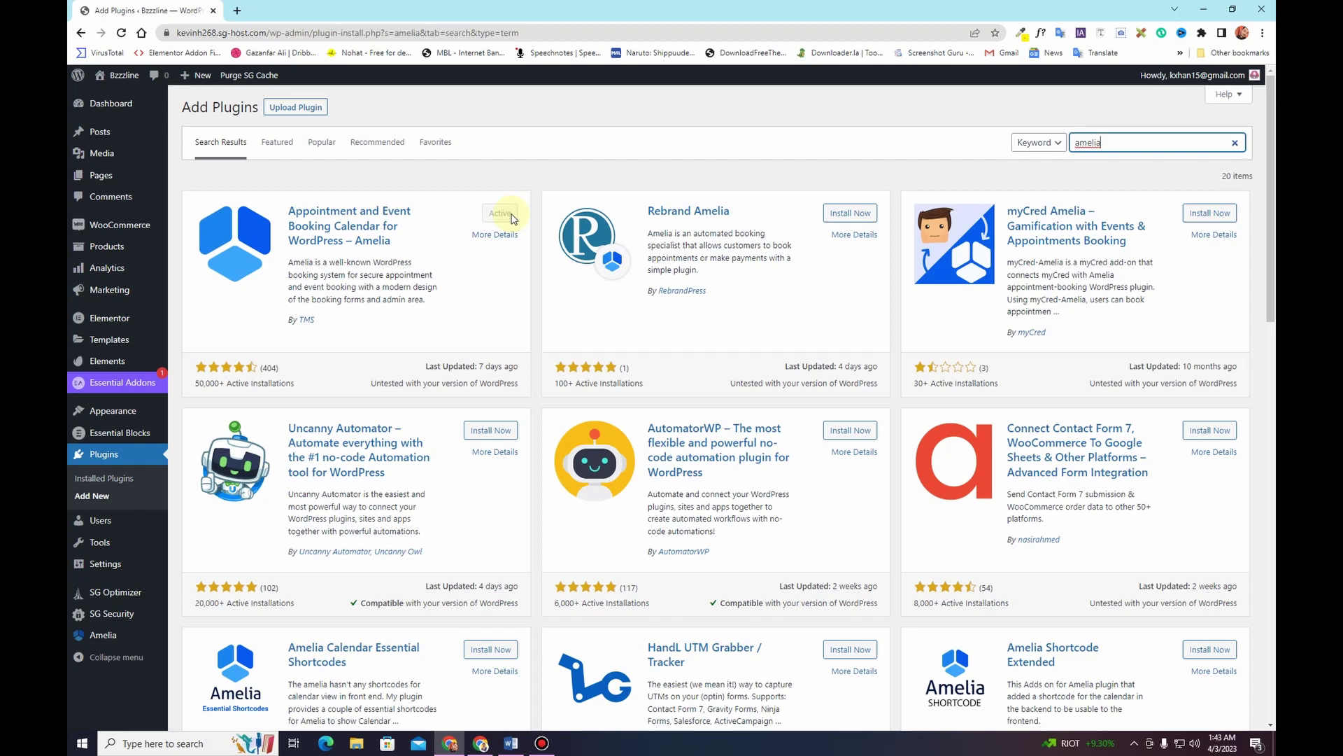
# Check the Amelia entry in the list of installed plugins
pyautogui.click(104, 478)
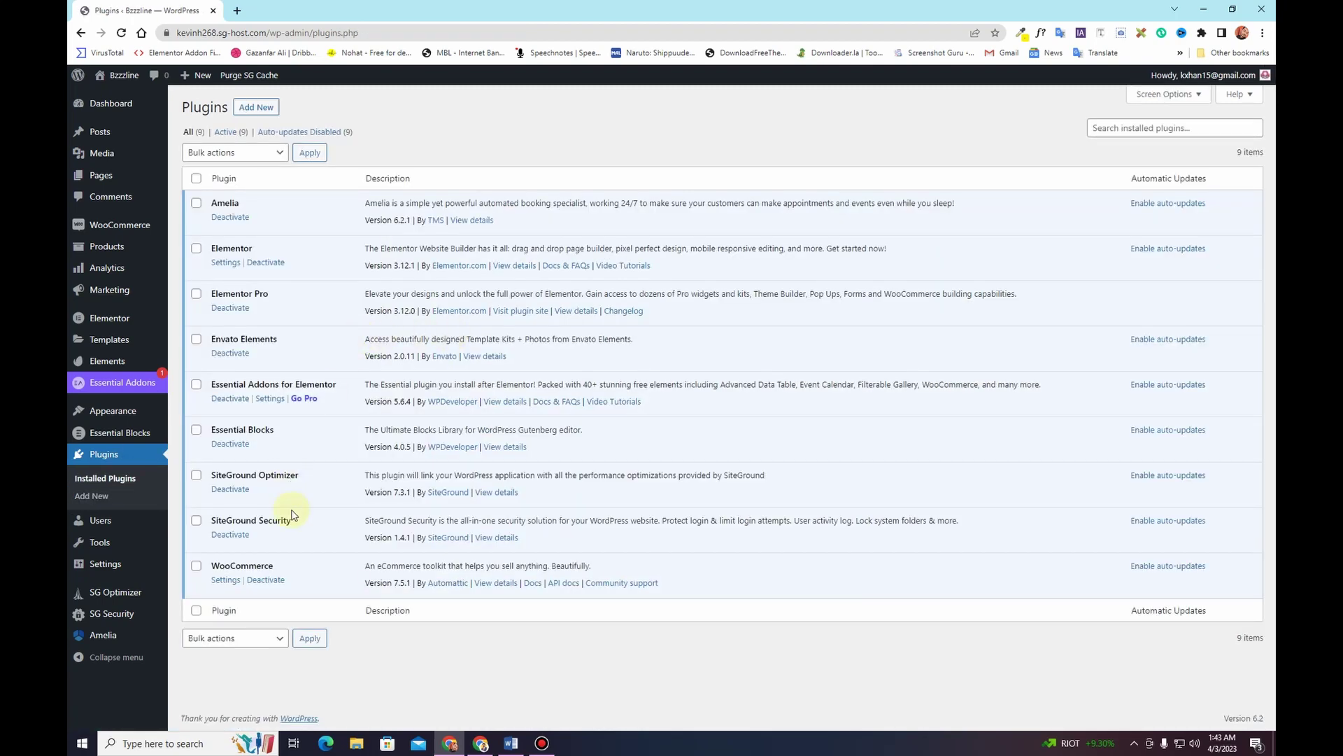
pyautogui.moveTo(241, 203); pyautogui.dragTo(219, 208)
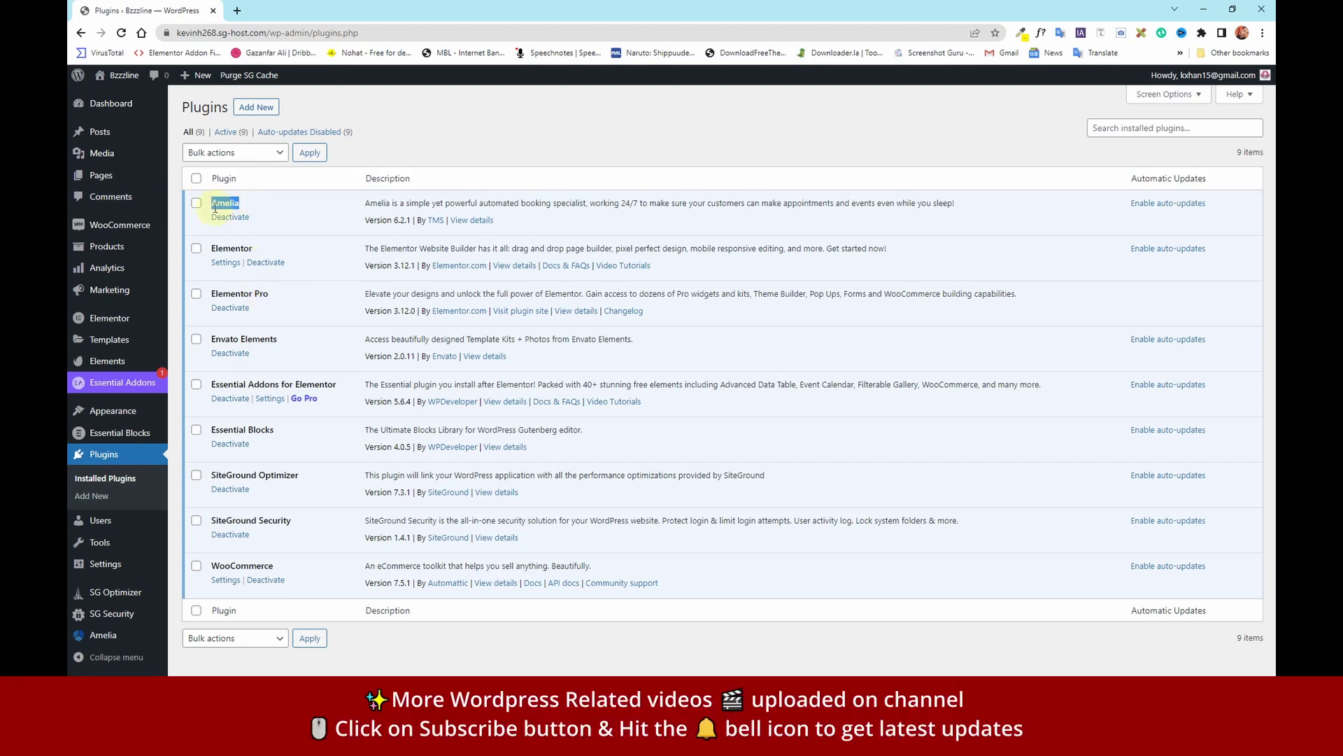
pyautogui.click(328, 219)
# Start creating a new event from Amelia's events page
pyautogui.moveTo(108, 638)
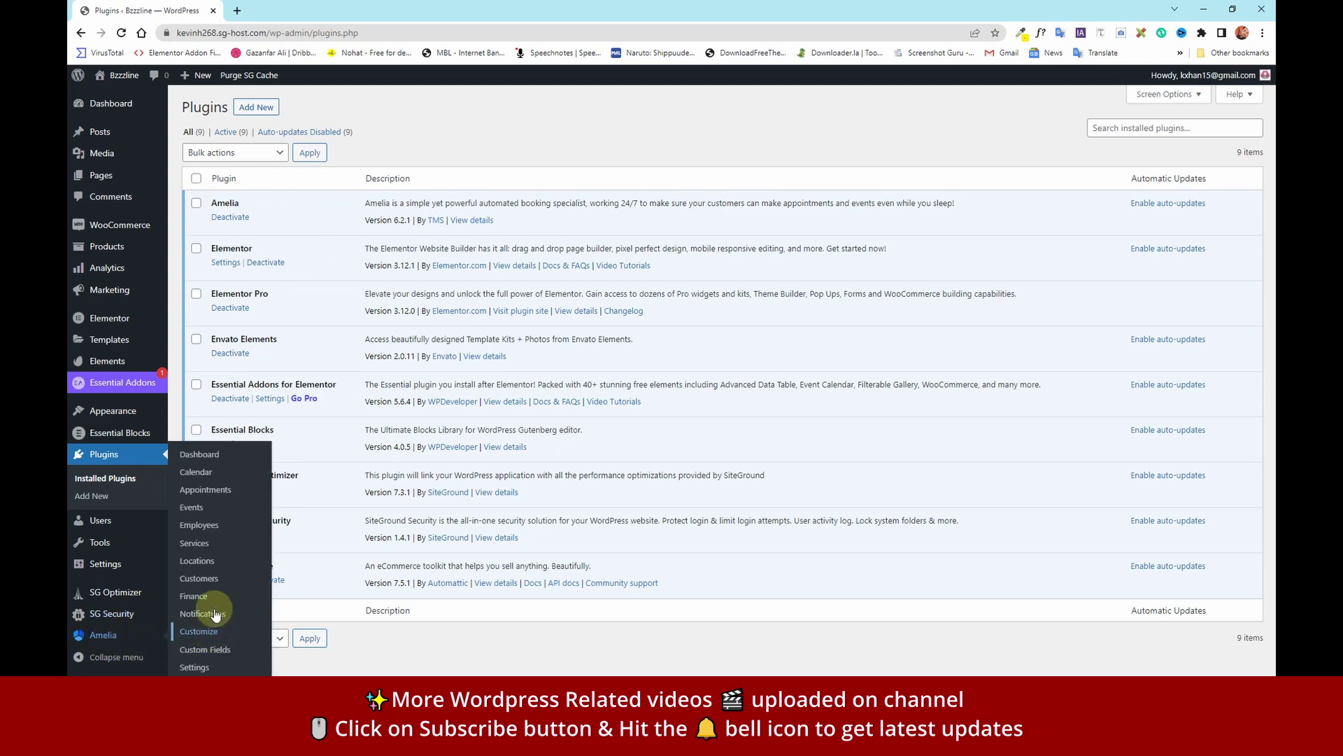
pyautogui.click(214, 515)
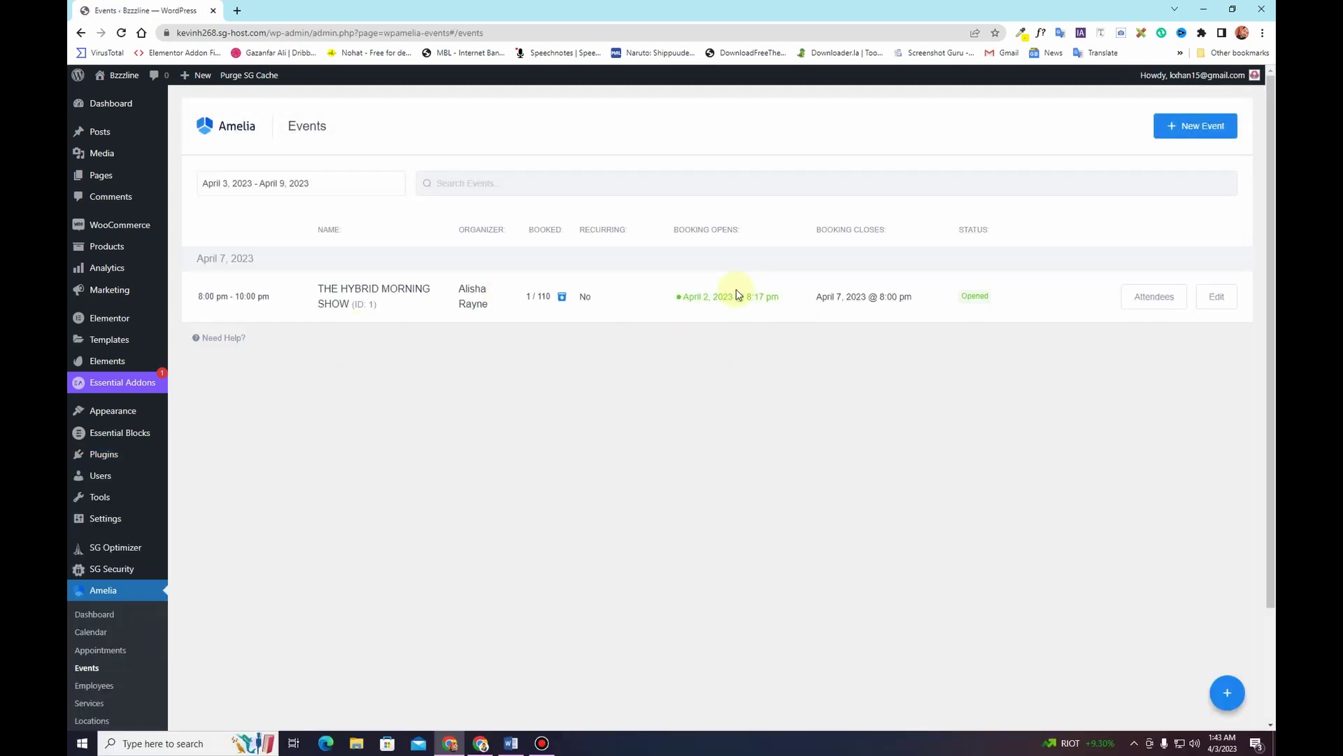
pyautogui.click(1192, 140)
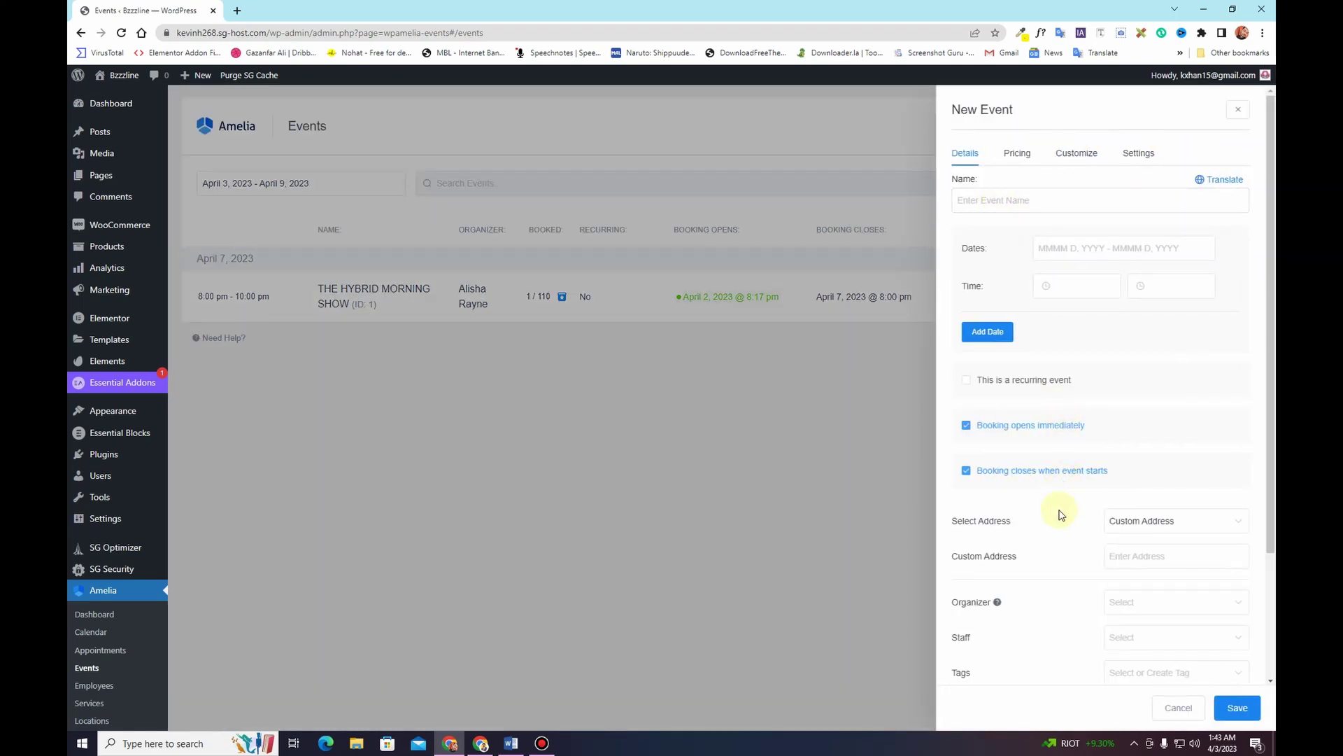
# Copy the April 27th Bzzzline Comedy Showcase title with its headliner from the Word document and use it as the new event's name
pyautogui.click(512, 744)
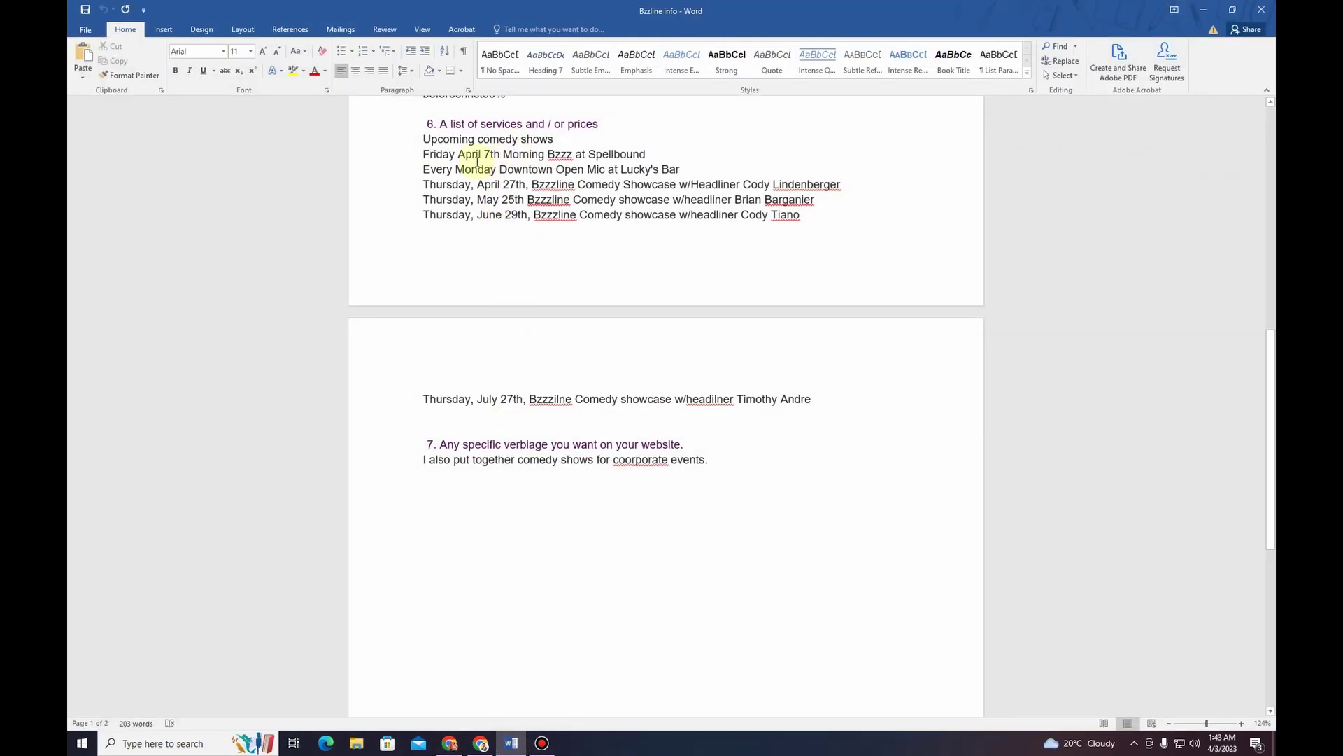
pyautogui.moveTo(427, 154); pyautogui.dragTo(673, 154)
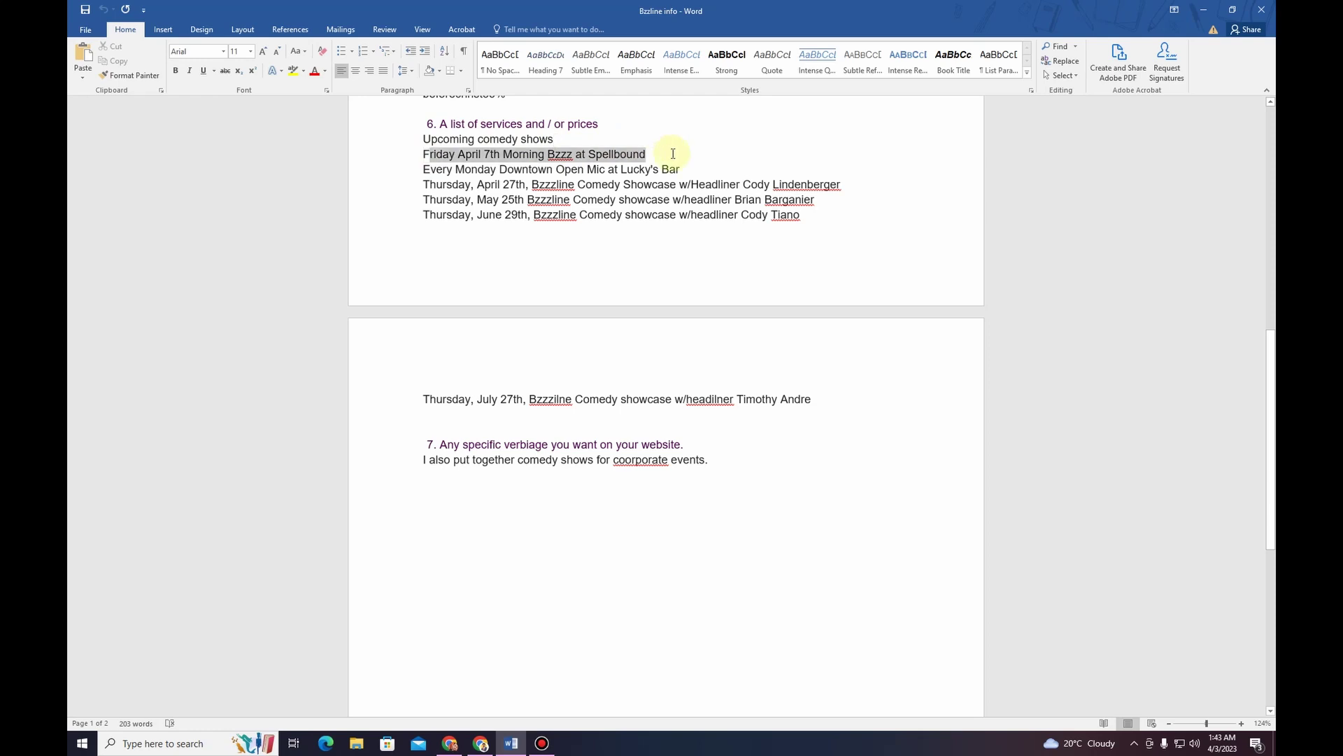
pyautogui.click(420, 183)
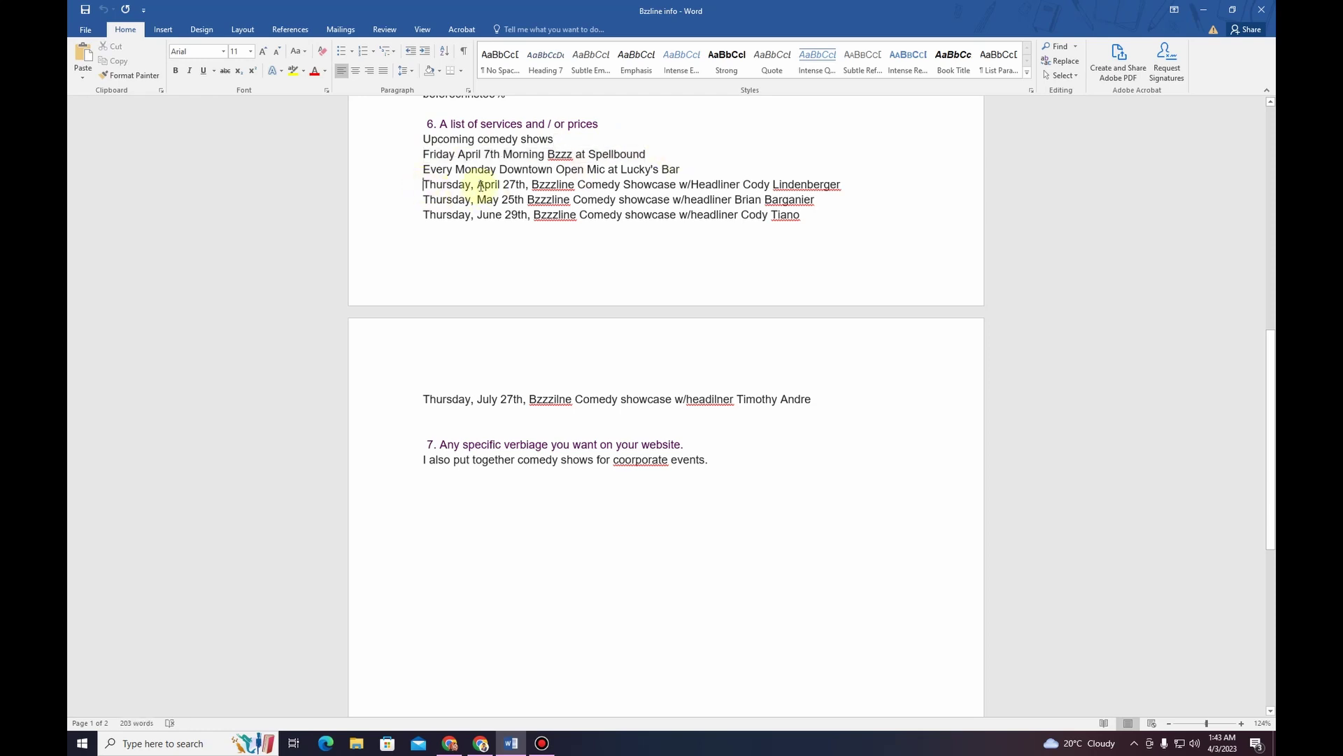
pyautogui.moveTo(531, 184); pyautogui.dragTo(847, 183)
pyautogui.hotkey('ctrl', 'c')
pyautogui.click(1203, 10)
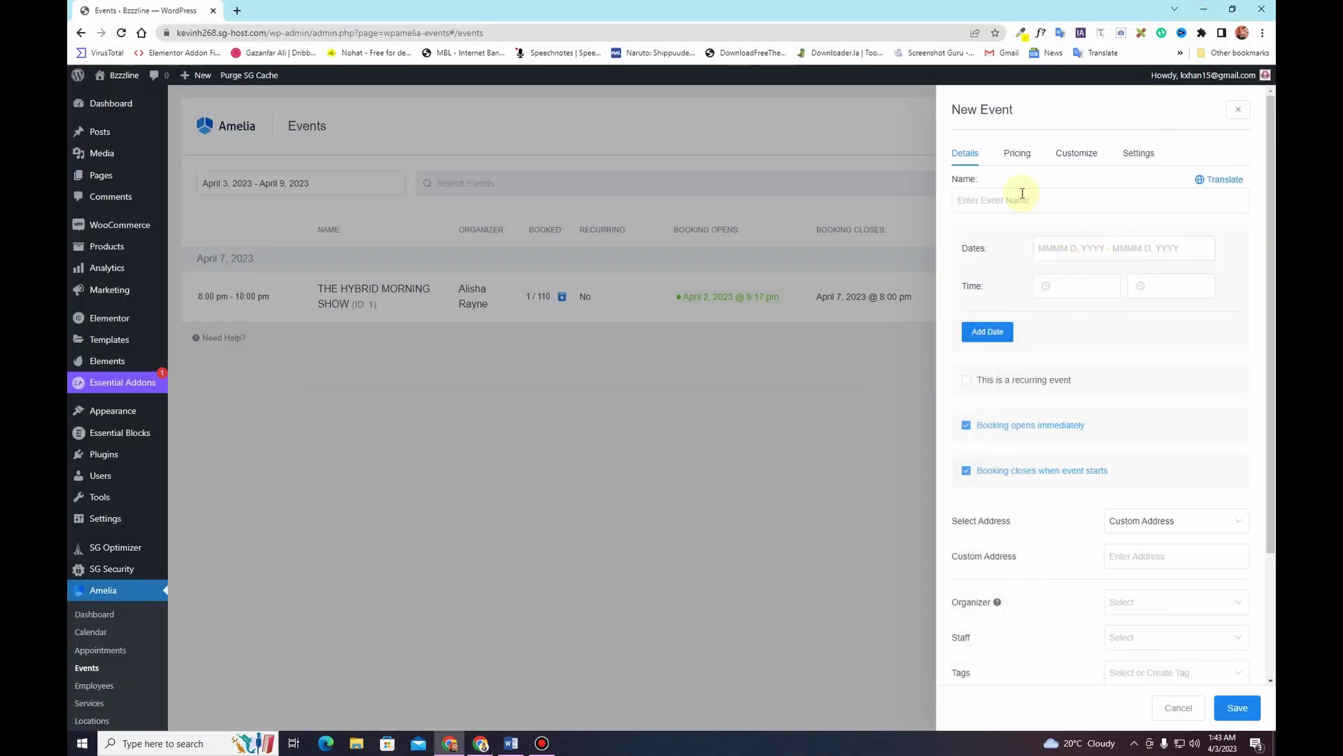
pyautogui.click(1028, 202)
pyautogui.hotkey('ctrl', 'v')
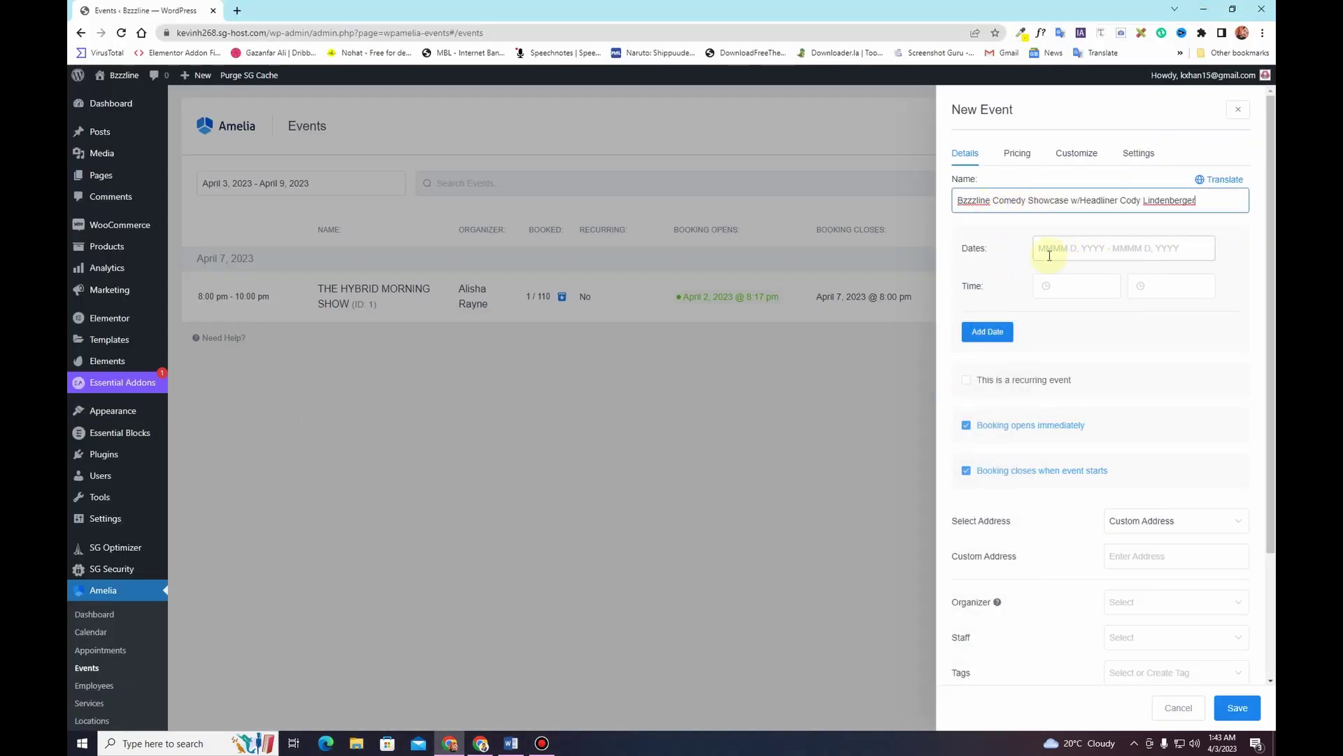
# Check the showcase's date in the Word document and set the event's start and end dates to April 27, 2023
pyautogui.click(519, 748)
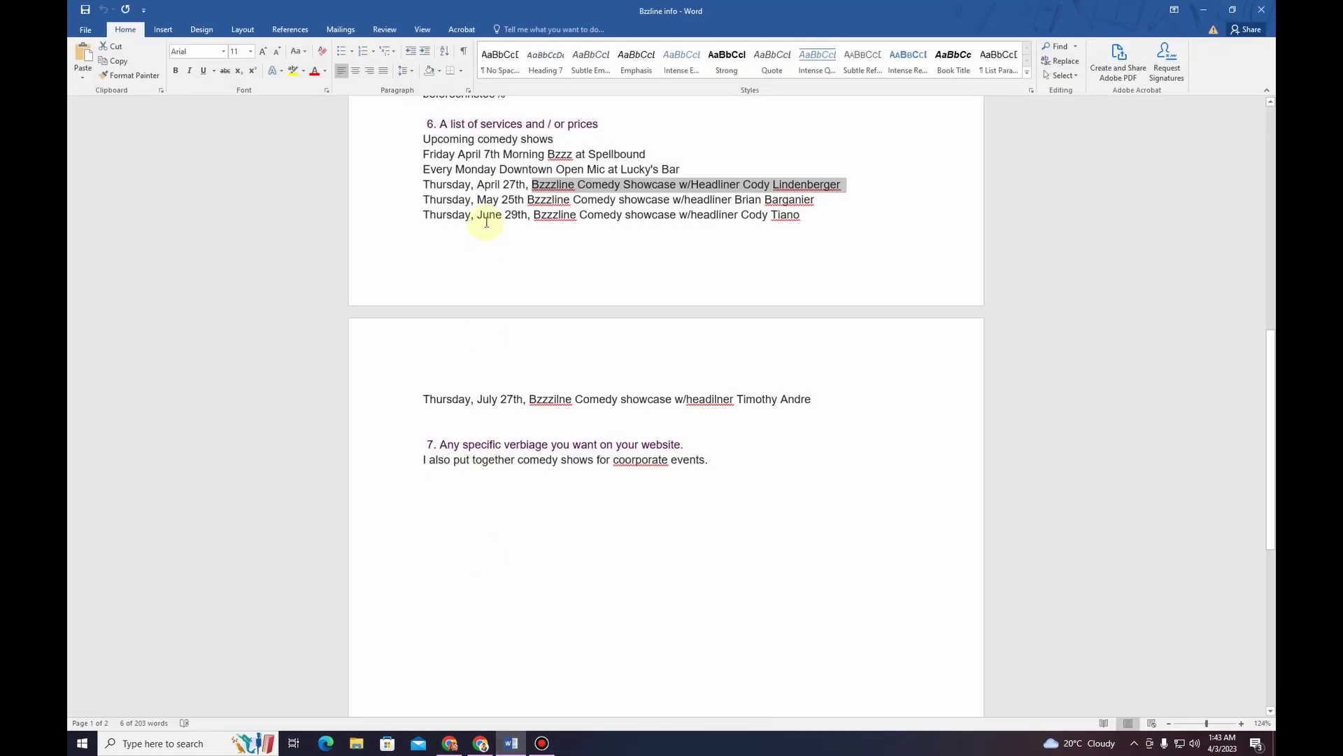
pyautogui.click(485, 185)
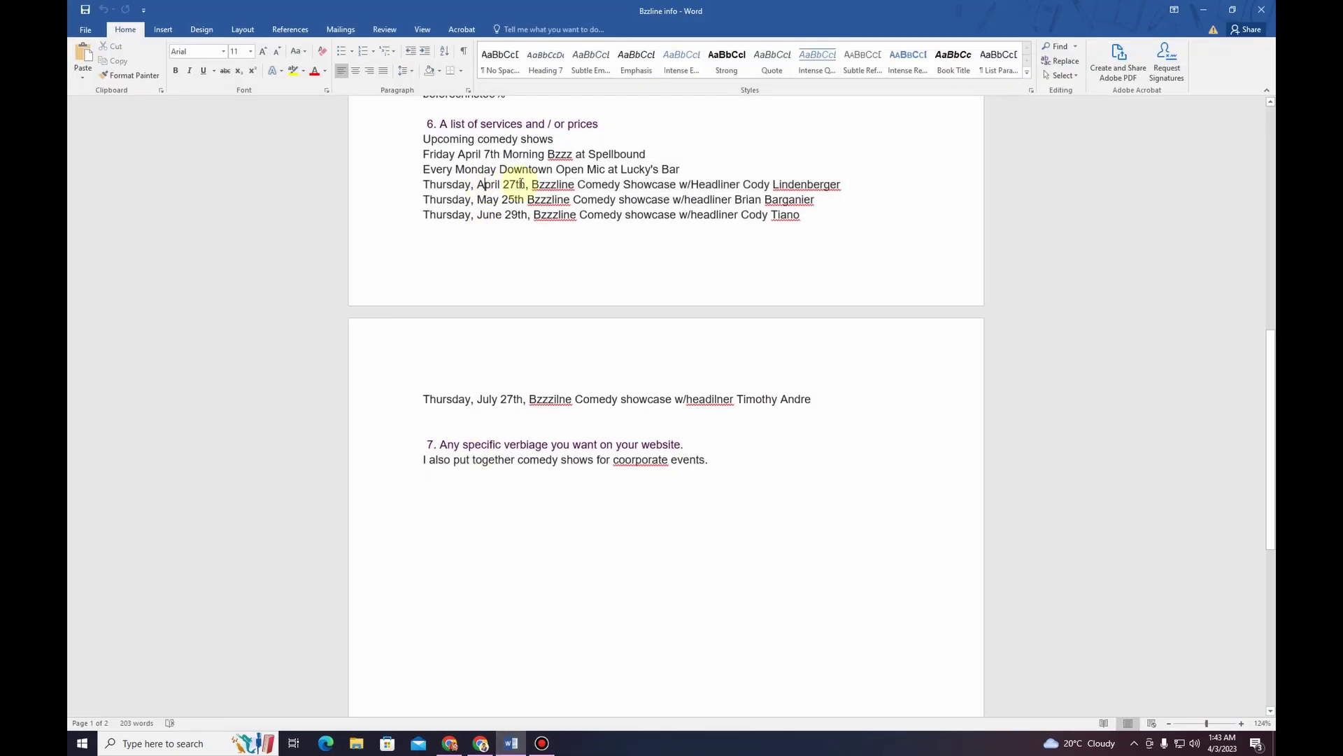
pyautogui.click(1201, 9)
pyautogui.click(1077, 245)
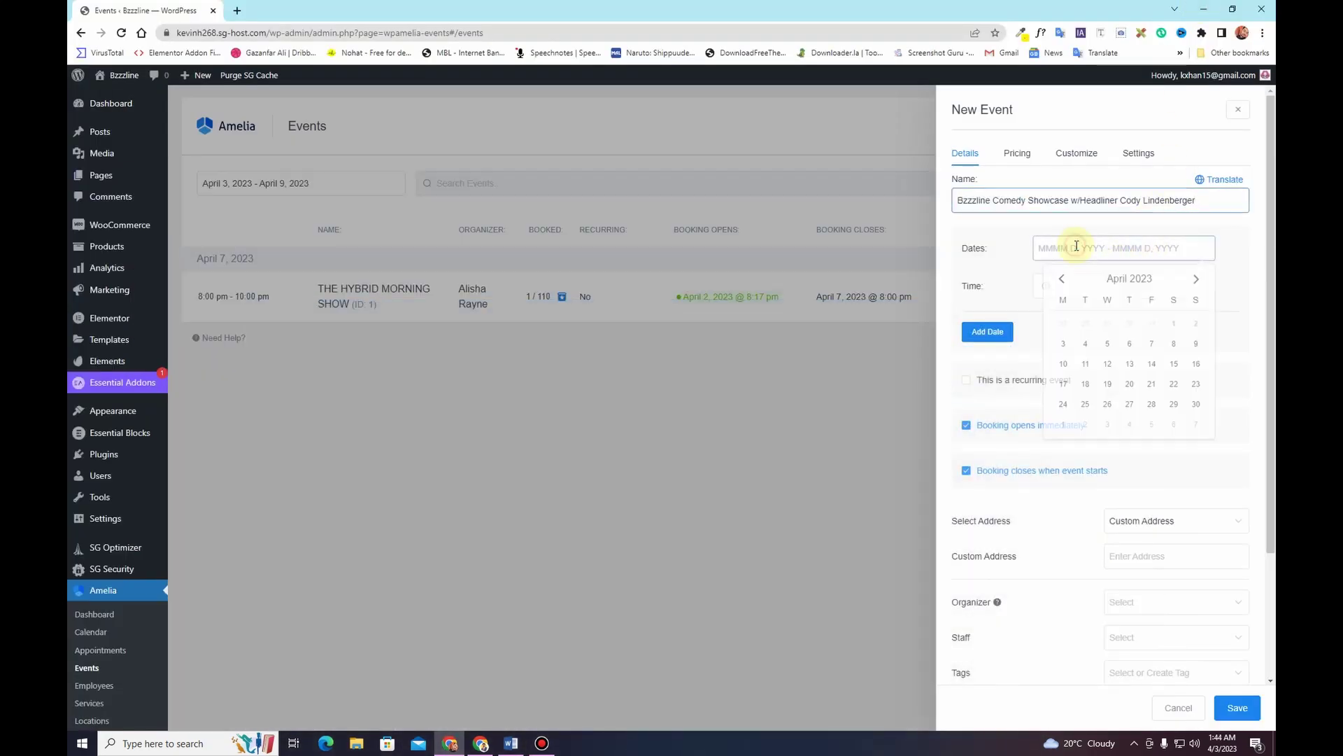
pyautogui.click(1129, 407)
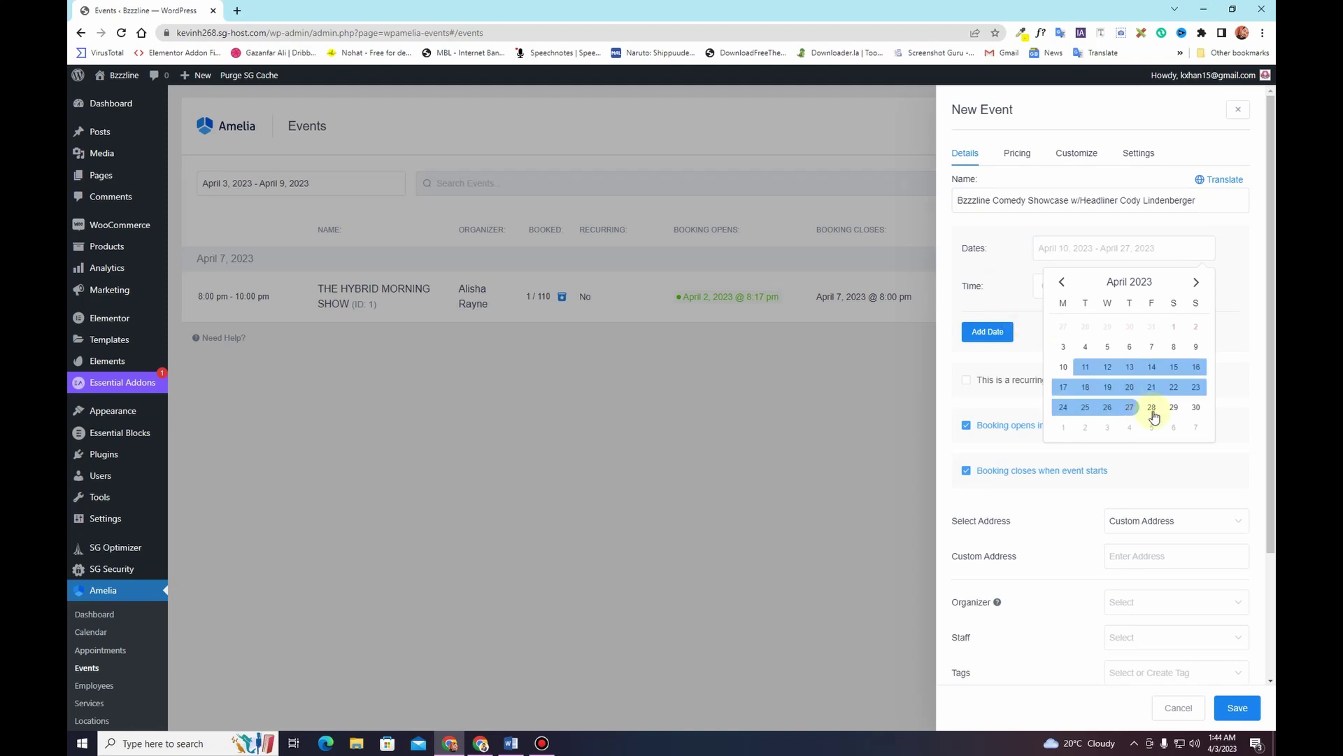
pyautogui.click(1131, 408)
pyautogui.click(1132, 409)
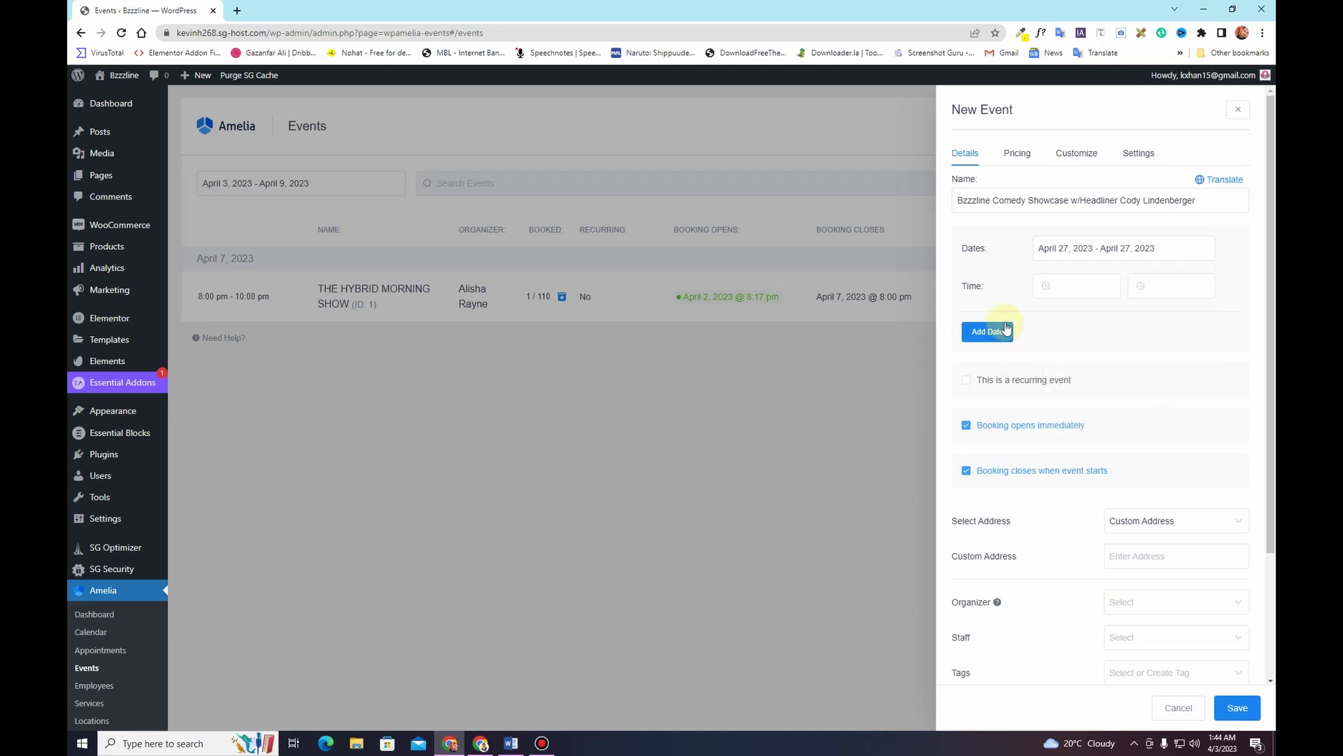
# Set the event's start time to 20:00 and its end time to 22:00
pyautogui.click(1081, 288)
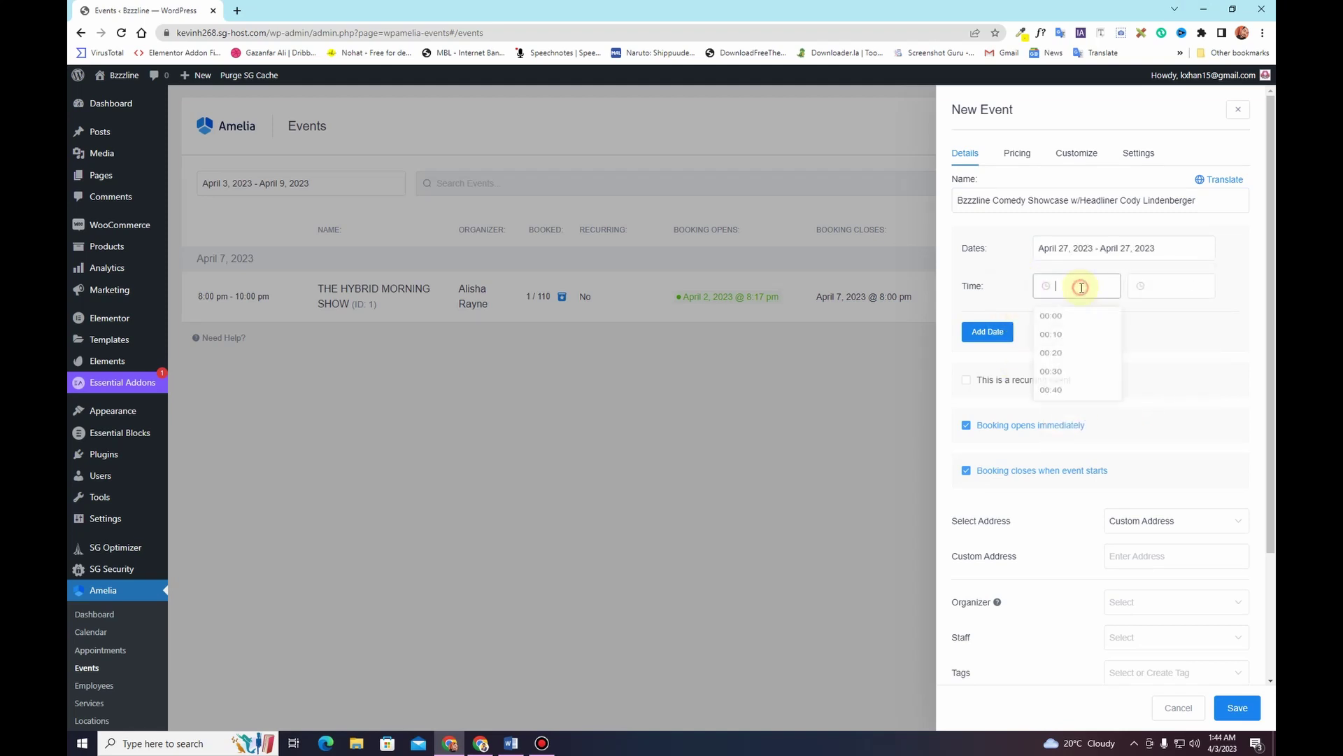
pyautogui.scroll(-5, 1069, 377)
pyautogui.scroll(-20, 1071, 381)
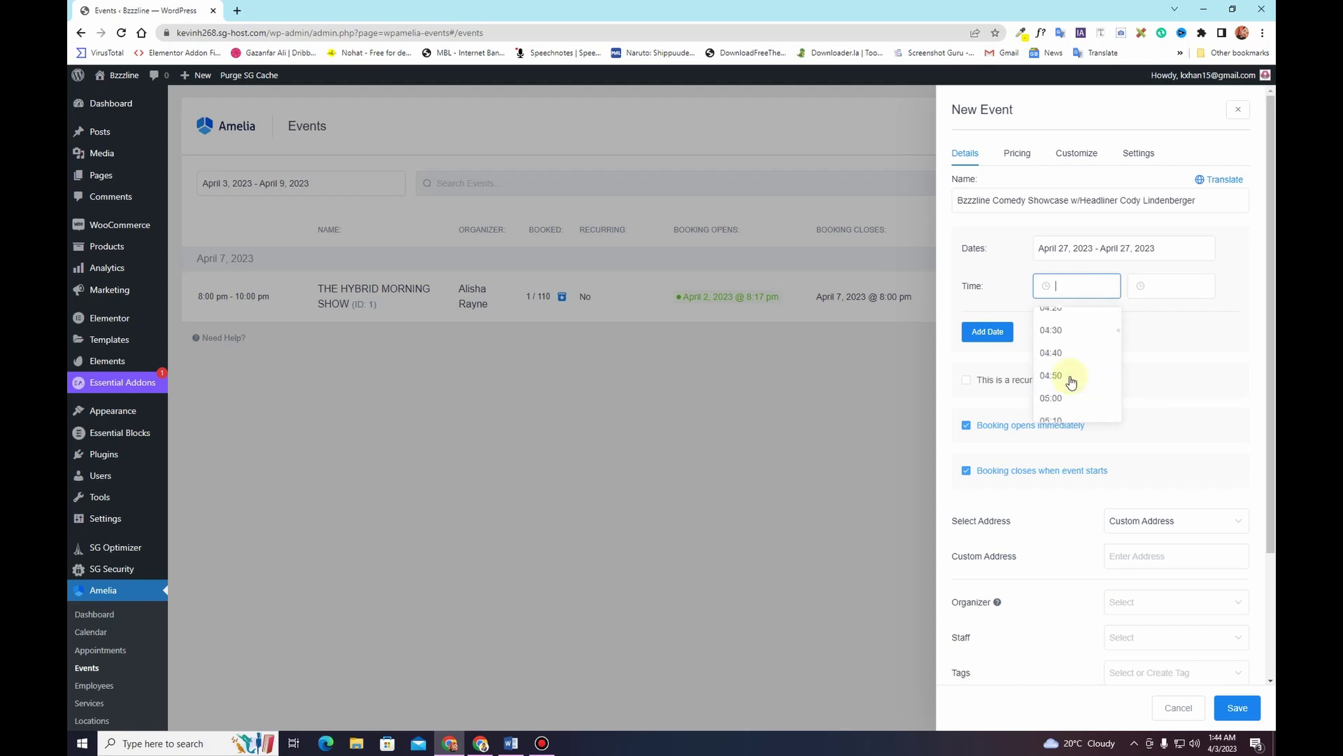
pyautogui.scroll(-15, 1071, 382)
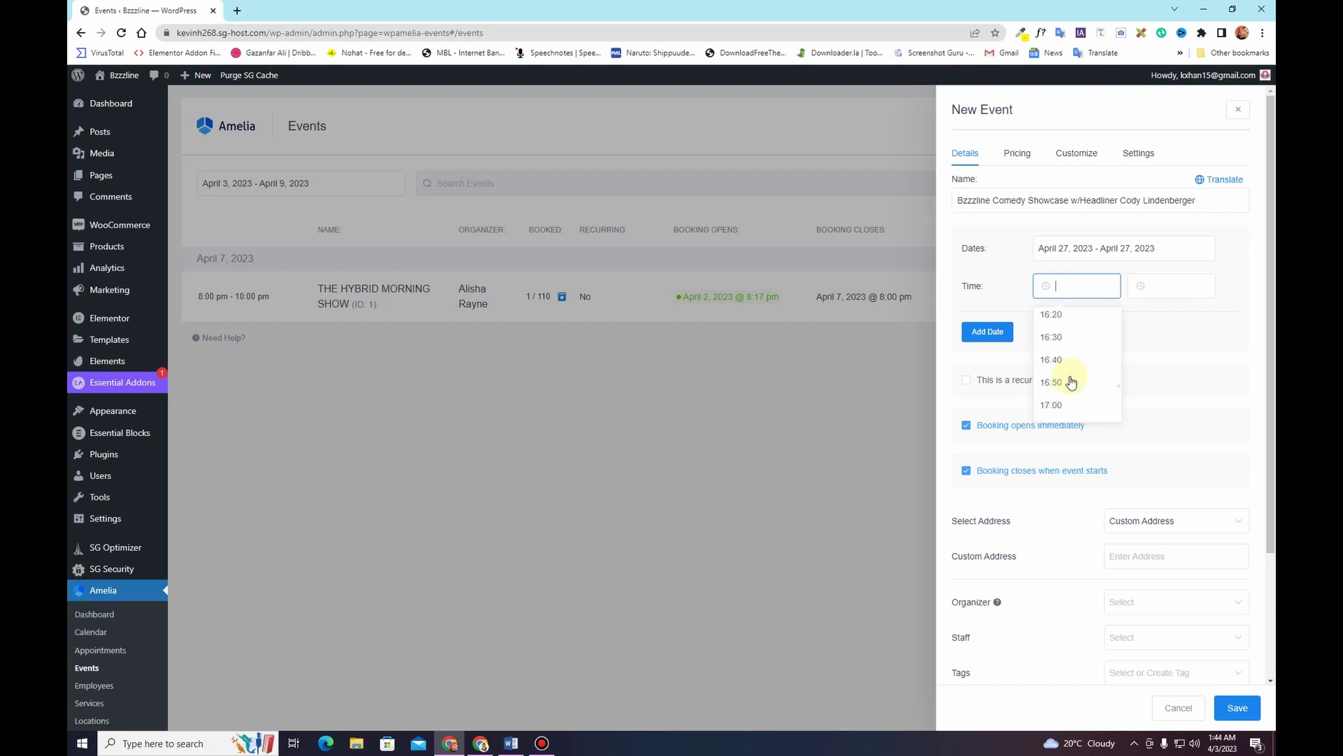
pyautogui.scroll(2, 1069, 363)
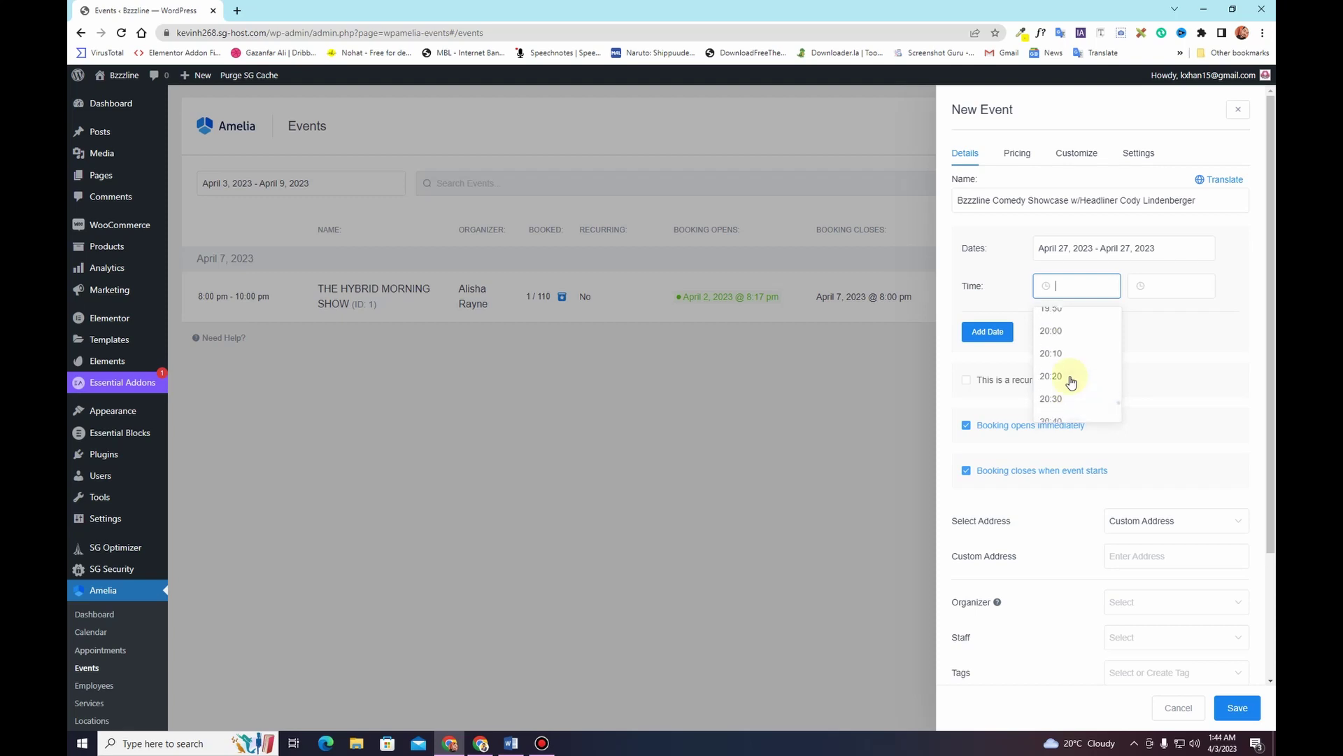
pyautogui.click(1067, 329)
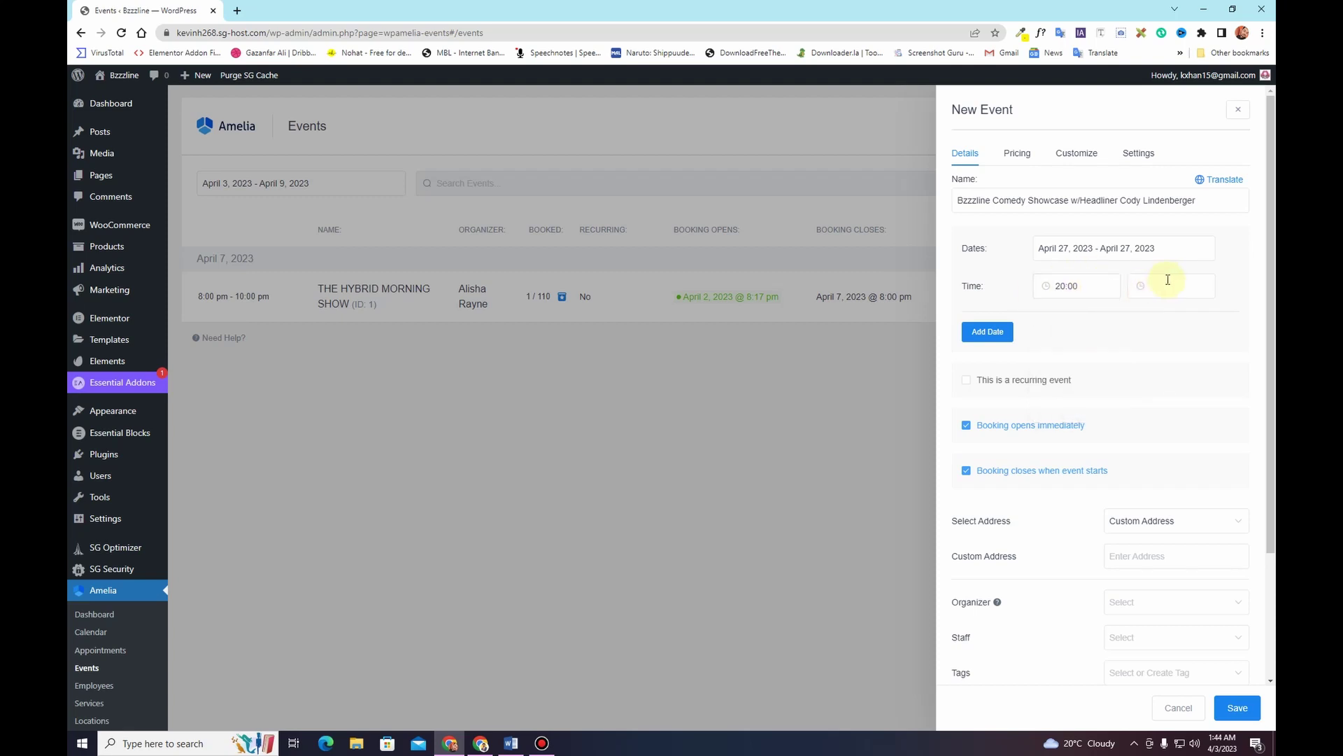
pyautogui.scroll(-4, 1152, 372)
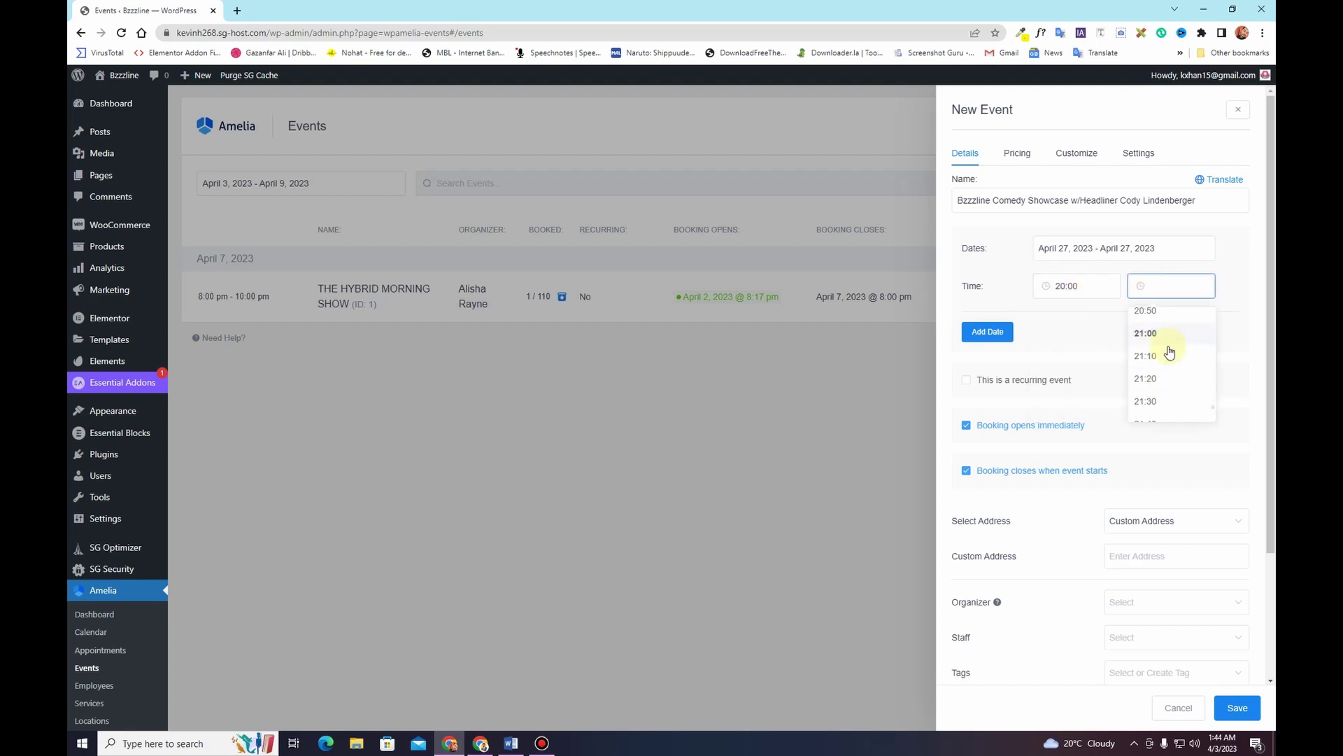
pyautogui.scroll(-4, 1170, 351)
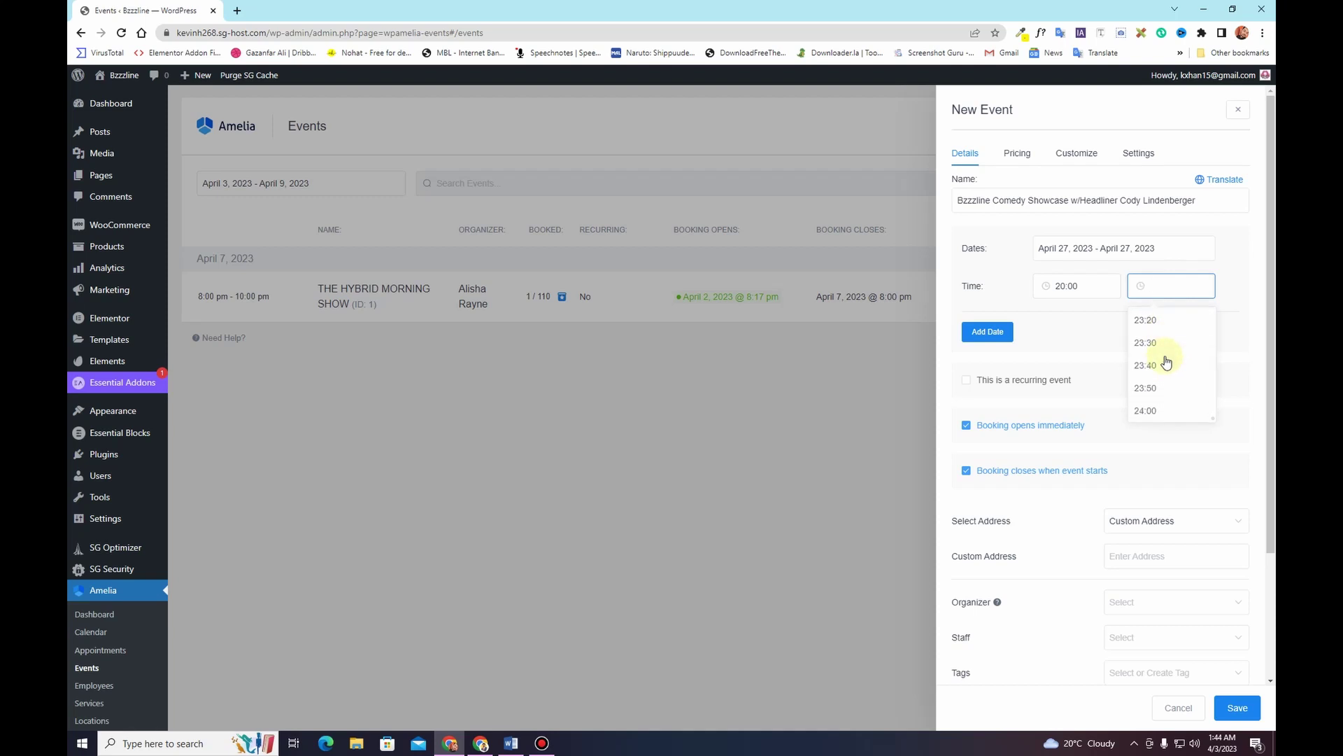
pyautogui.scroll(3, 1166, 361)
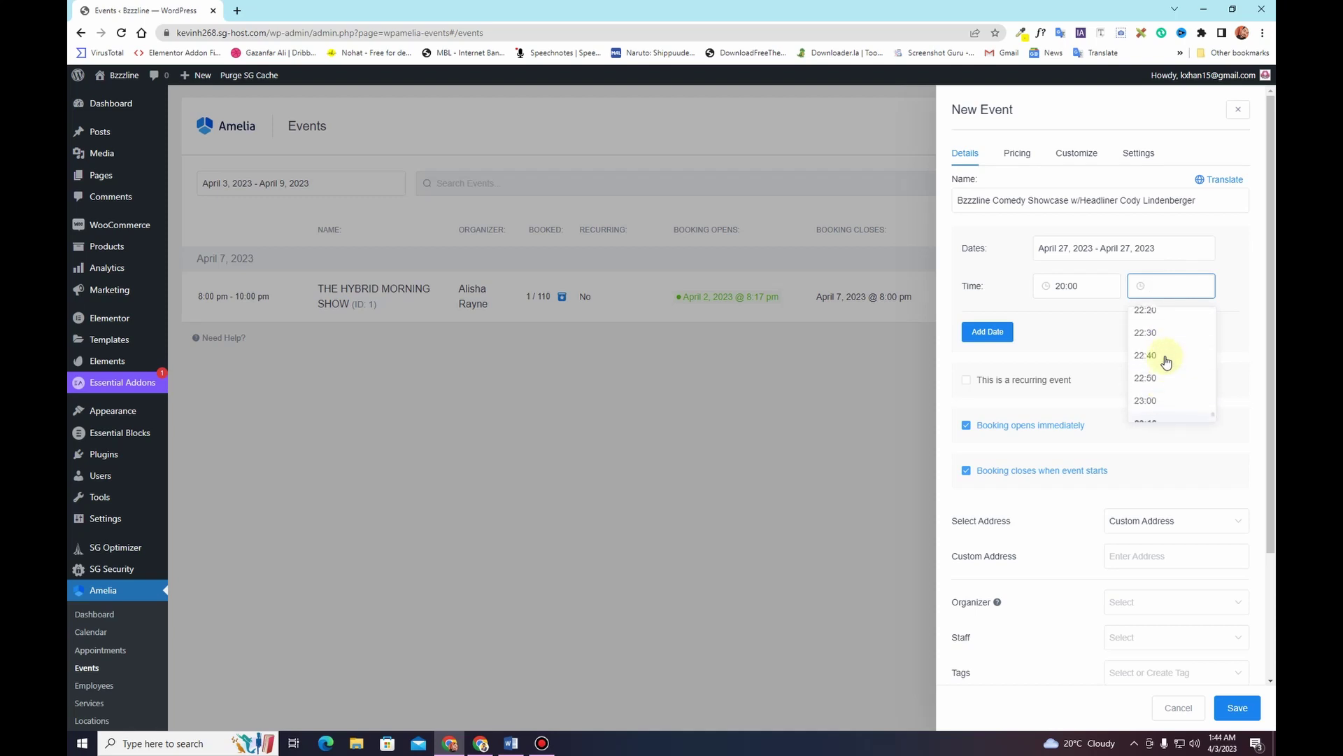
pyautogui.click(1165, 356)
# Open the website's public Events page in a new browser tab to look up the venue for the custom address
pyautogui.scroll(-3, 1153, 385)
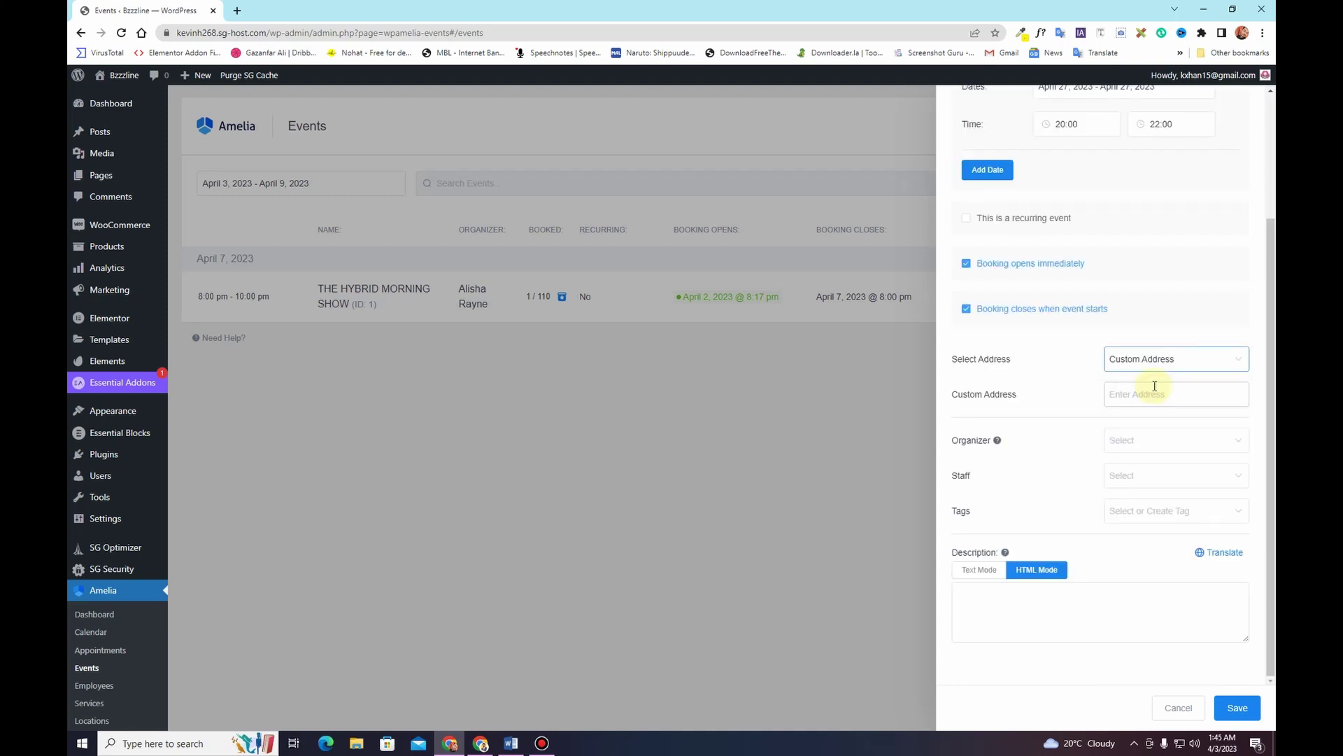
pyautogui.click(1154, 393)
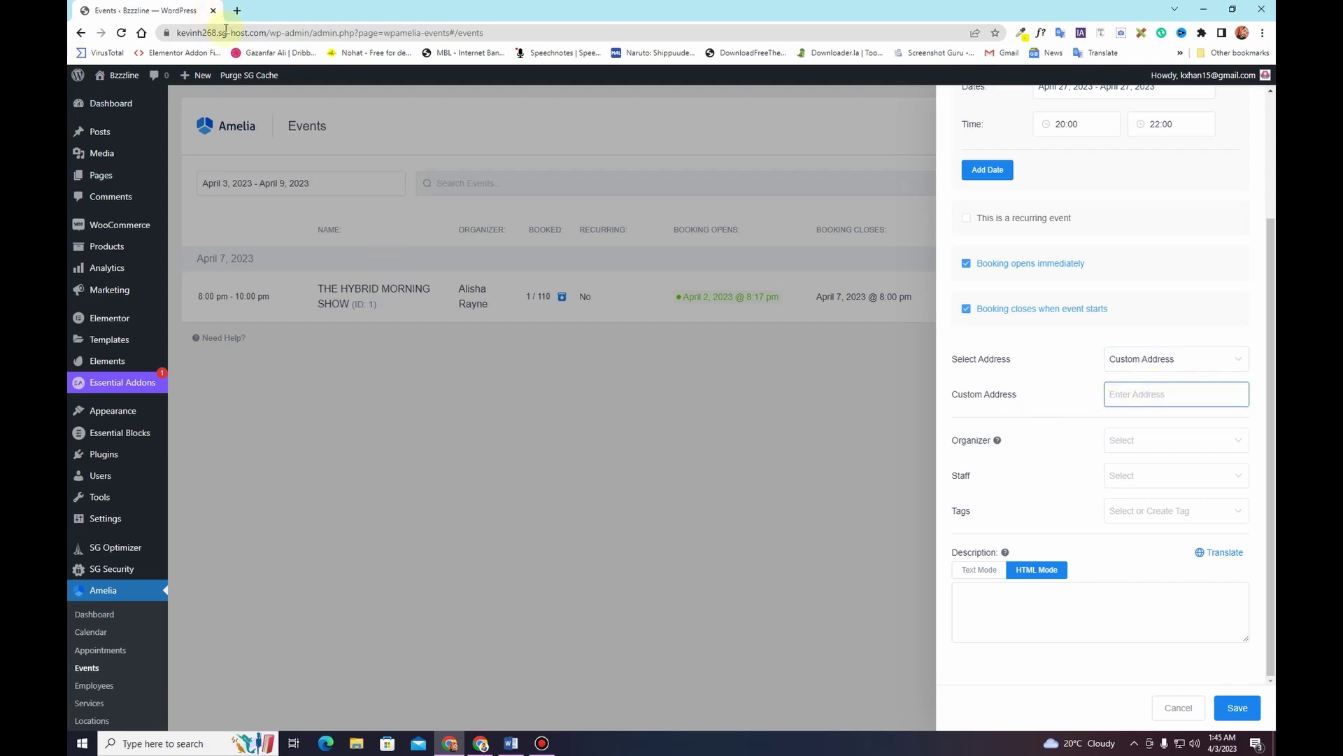
pyautogui.moveTo(294, 33); pyautogui.dragTo(163, 36)
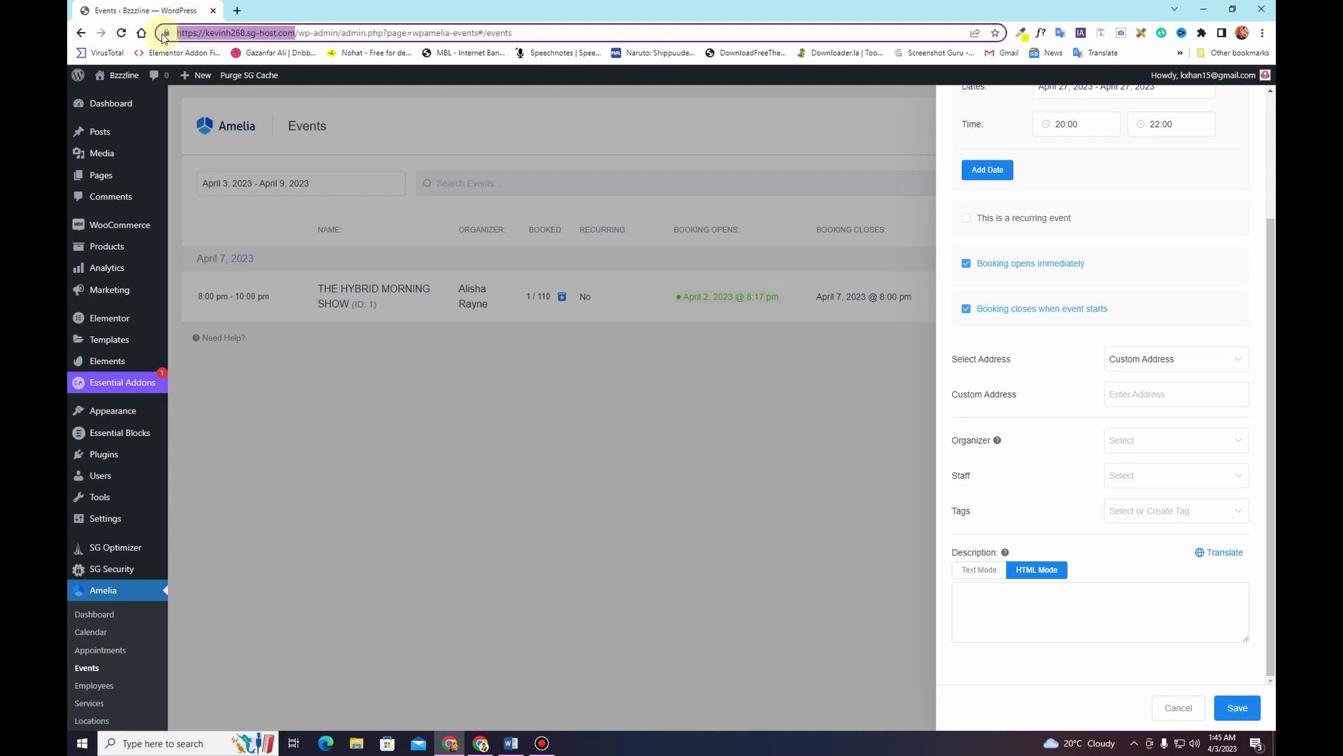
pyautogui.hotkey('ctrl', 'c')
pyautogui.click(237, 10)
pyautogui.hotkey('ctrl', 'v')
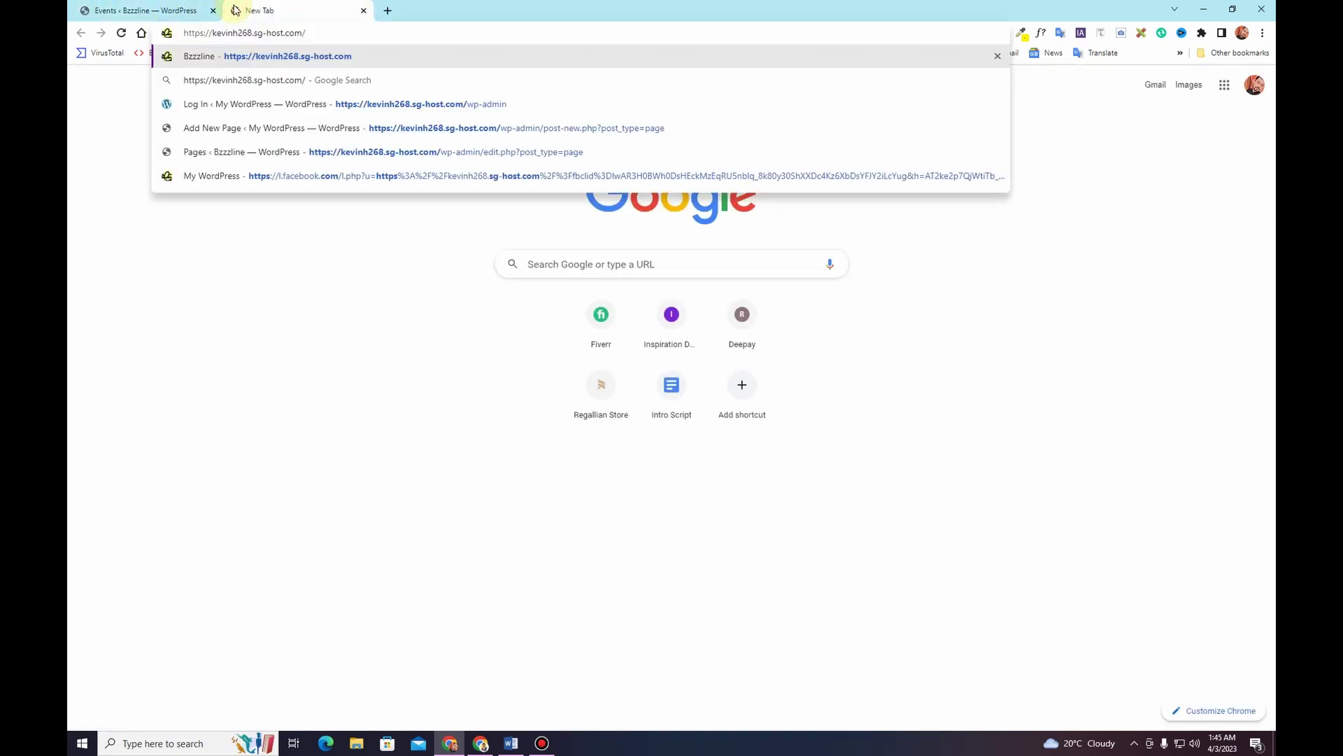
pyautogui.press('Return')
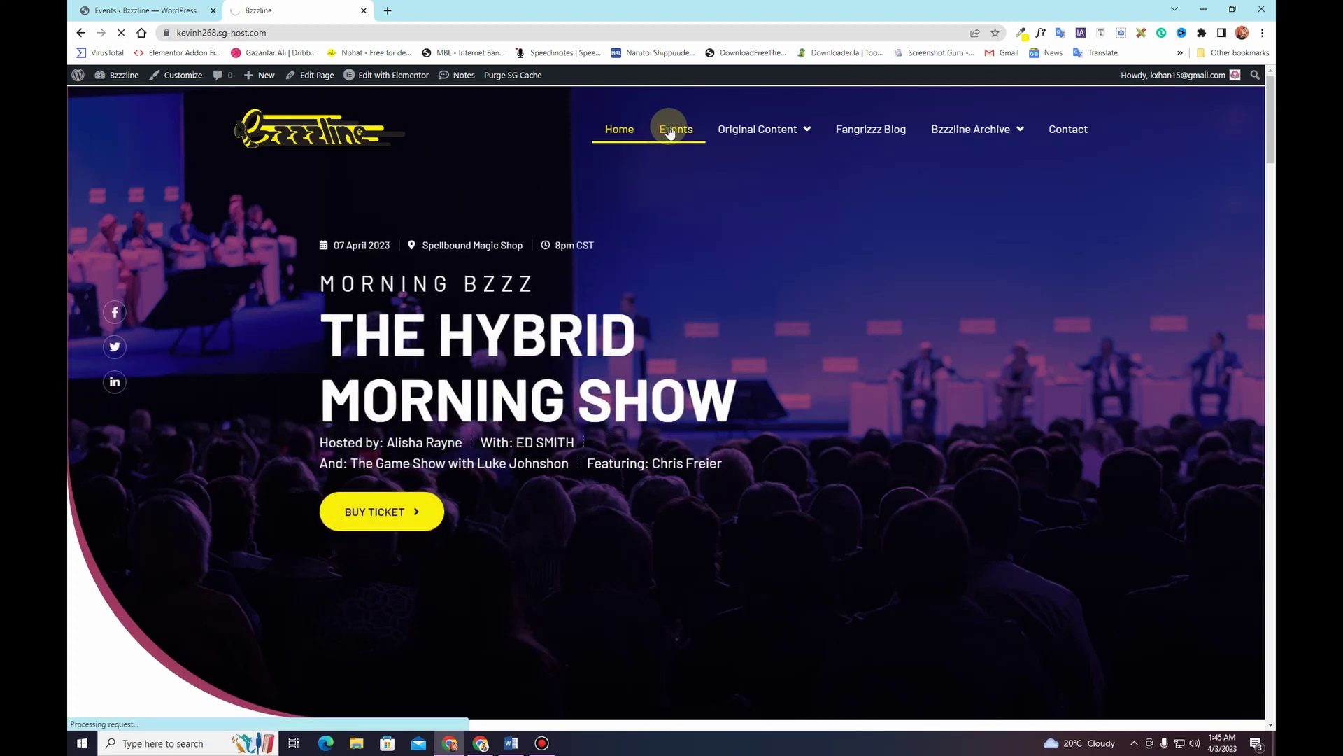
pyautogui.click(670, 133)
# Copy the venue Spellbound Magic Shop from The Hybrid Morning Show listing and use it as the new event's custom address
pyautogui.moveTo(525, 428); pyautogui.dragTo(487, 429)
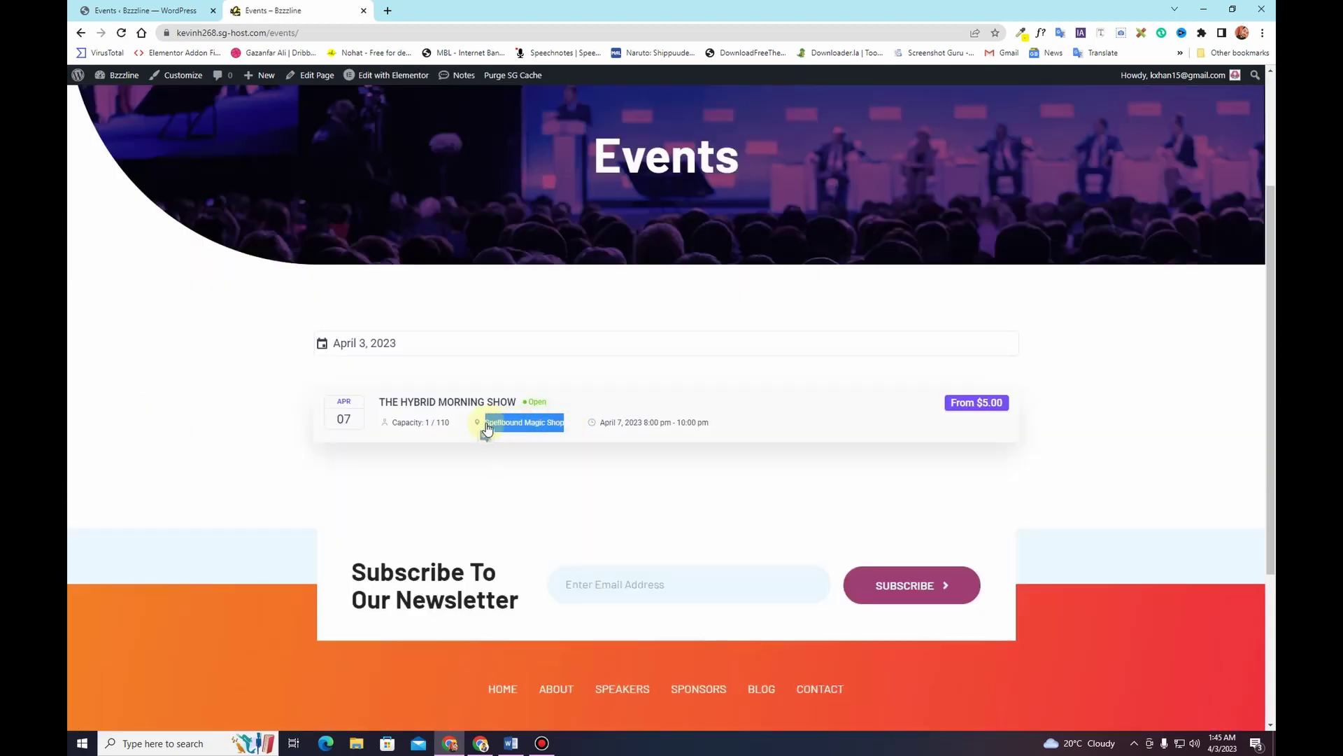
pyautogui.click(158, 10)
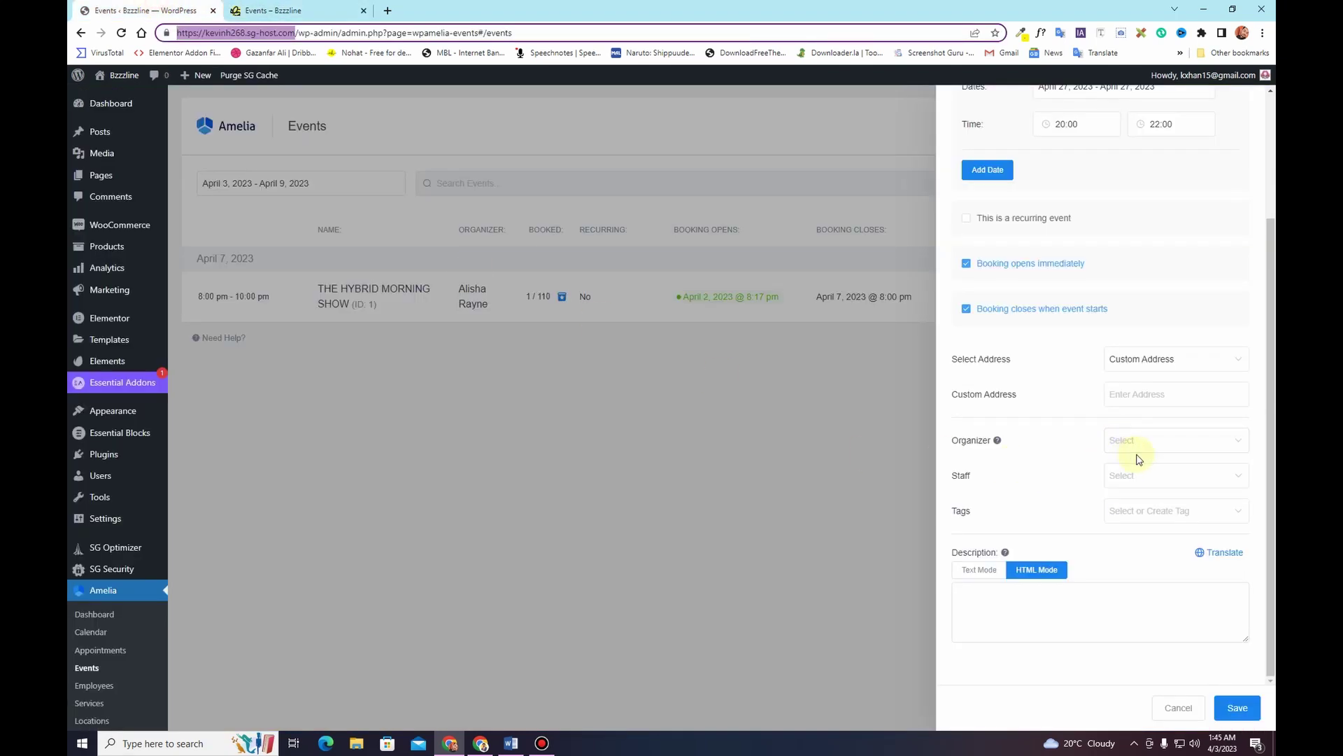
pyautogui.click(1139, 396)
pyautogui.hotkey('ctrl', 'v')
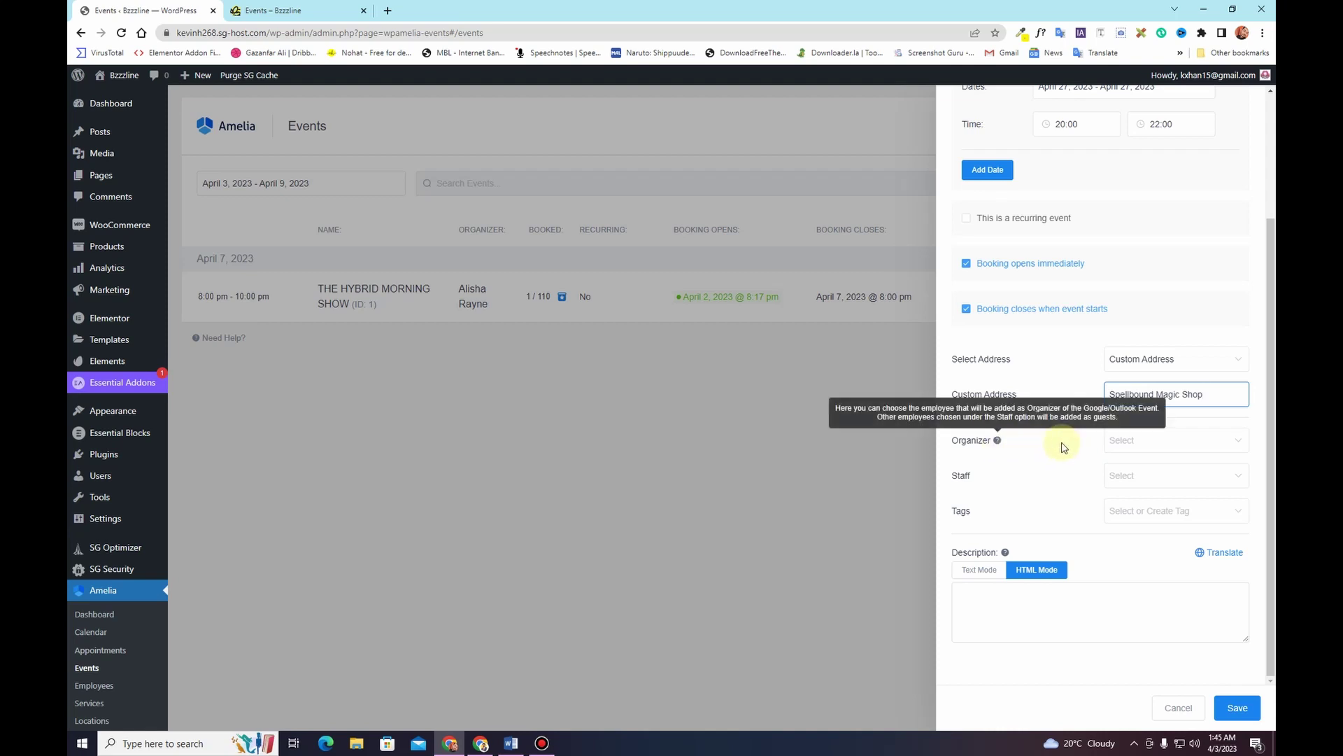
# Assign the available employee as the event's organizer and save the new event
pyautogui.click(1150, 442)
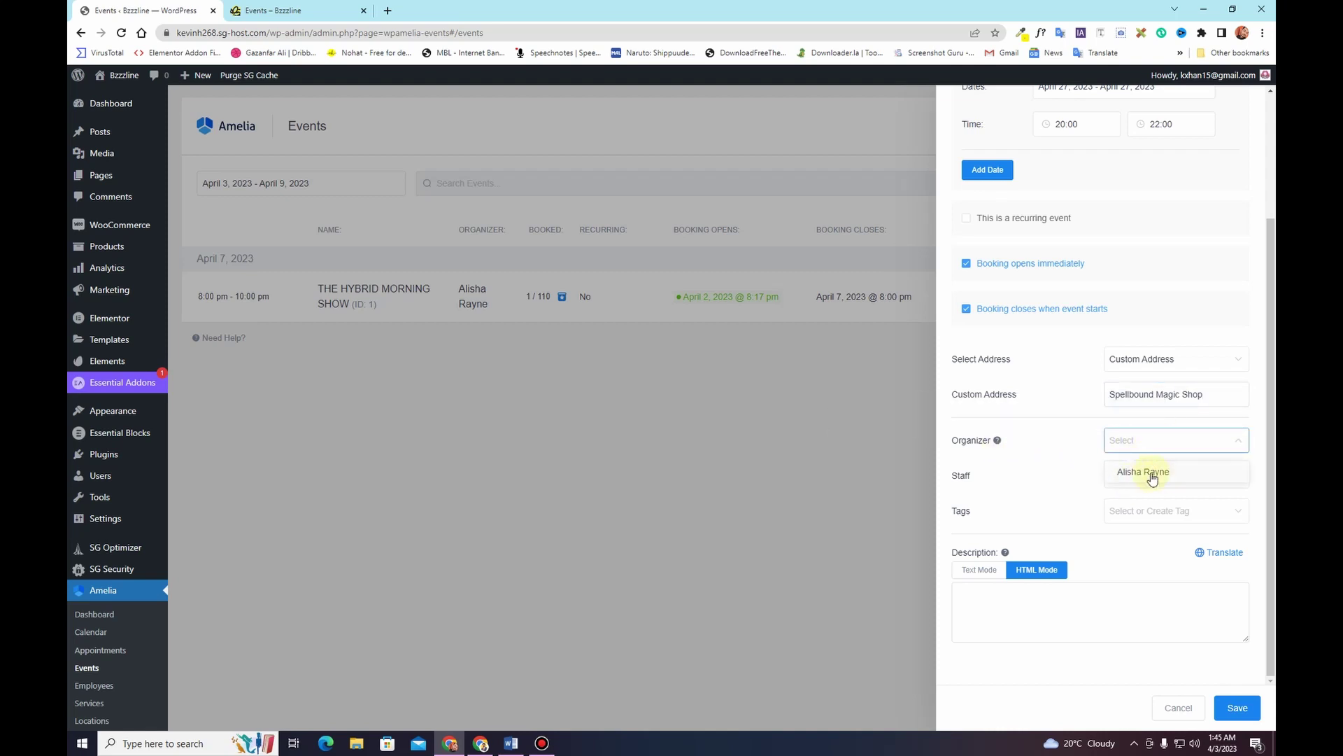
pyautogui.click(1152, 475)
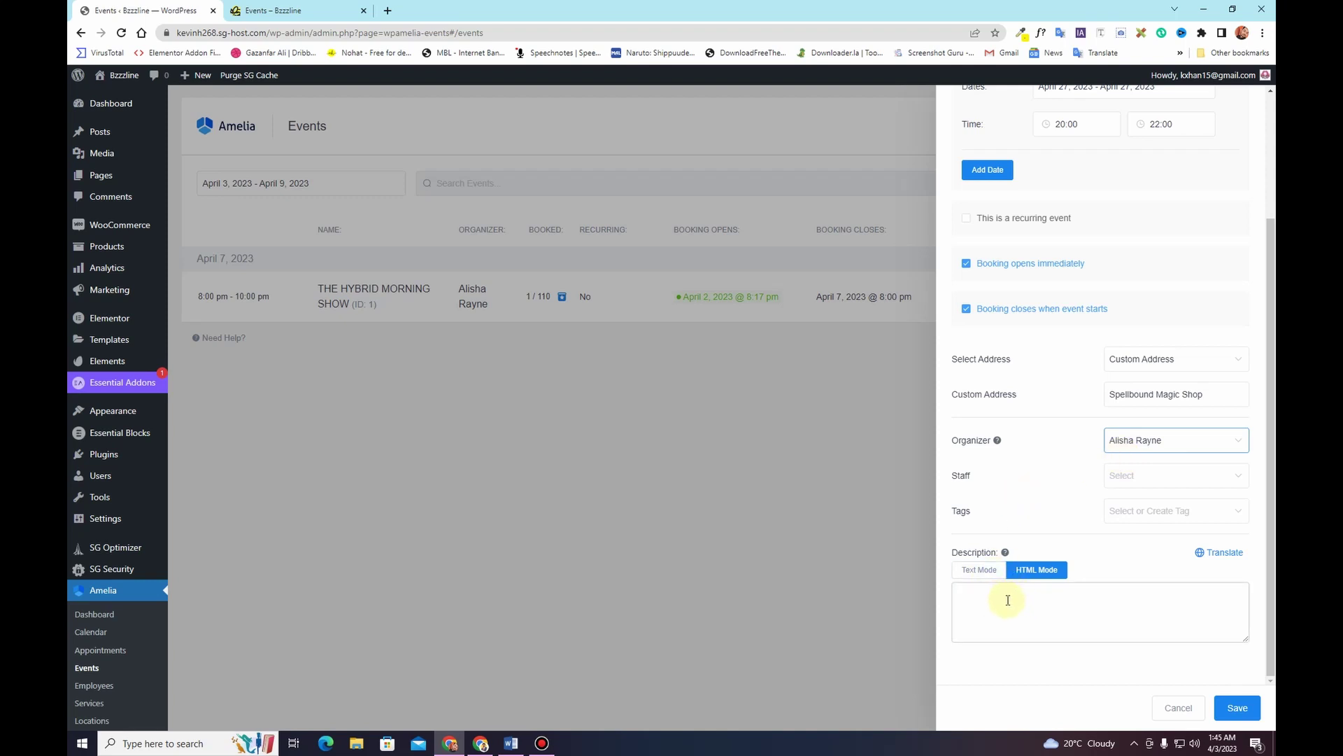
pyautogui.click(1238, 709)
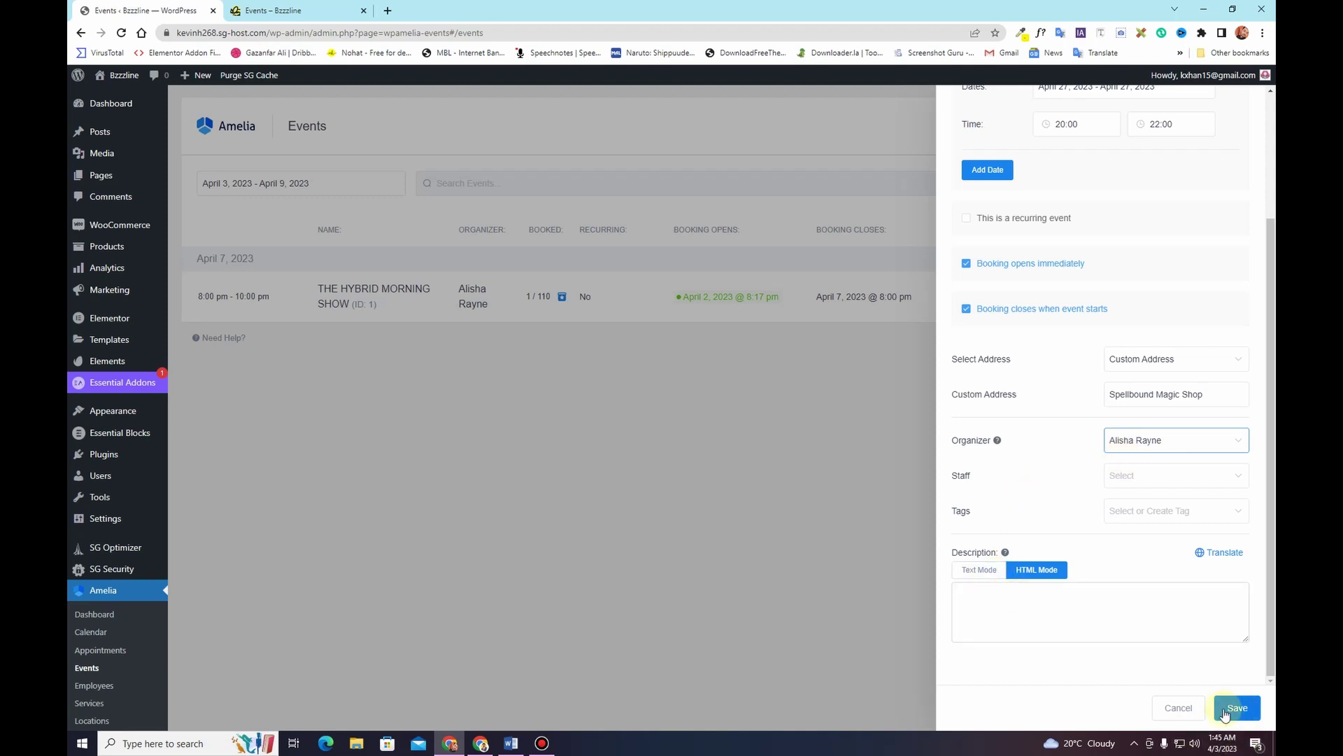
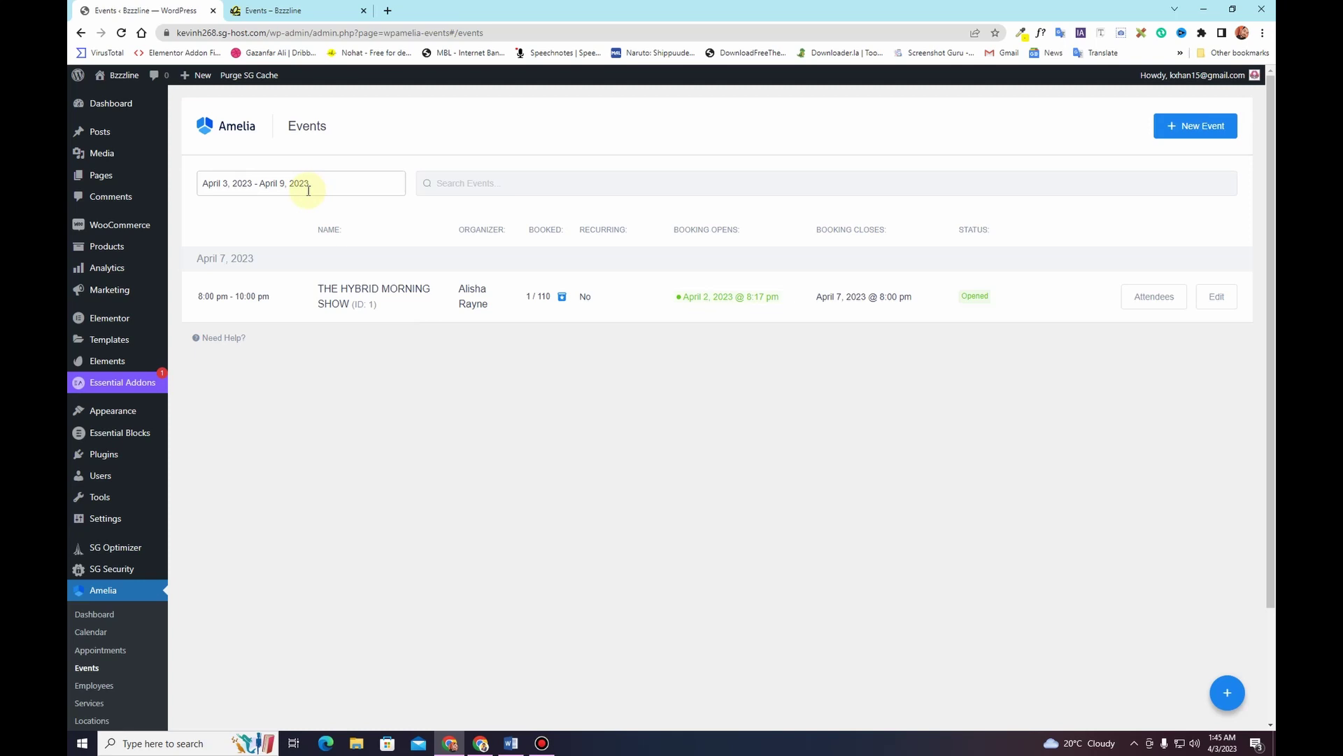
# Filter the events list to April 1 – April 30, 2023 and check the April 27 entry
pyautogui.click(308, 190)
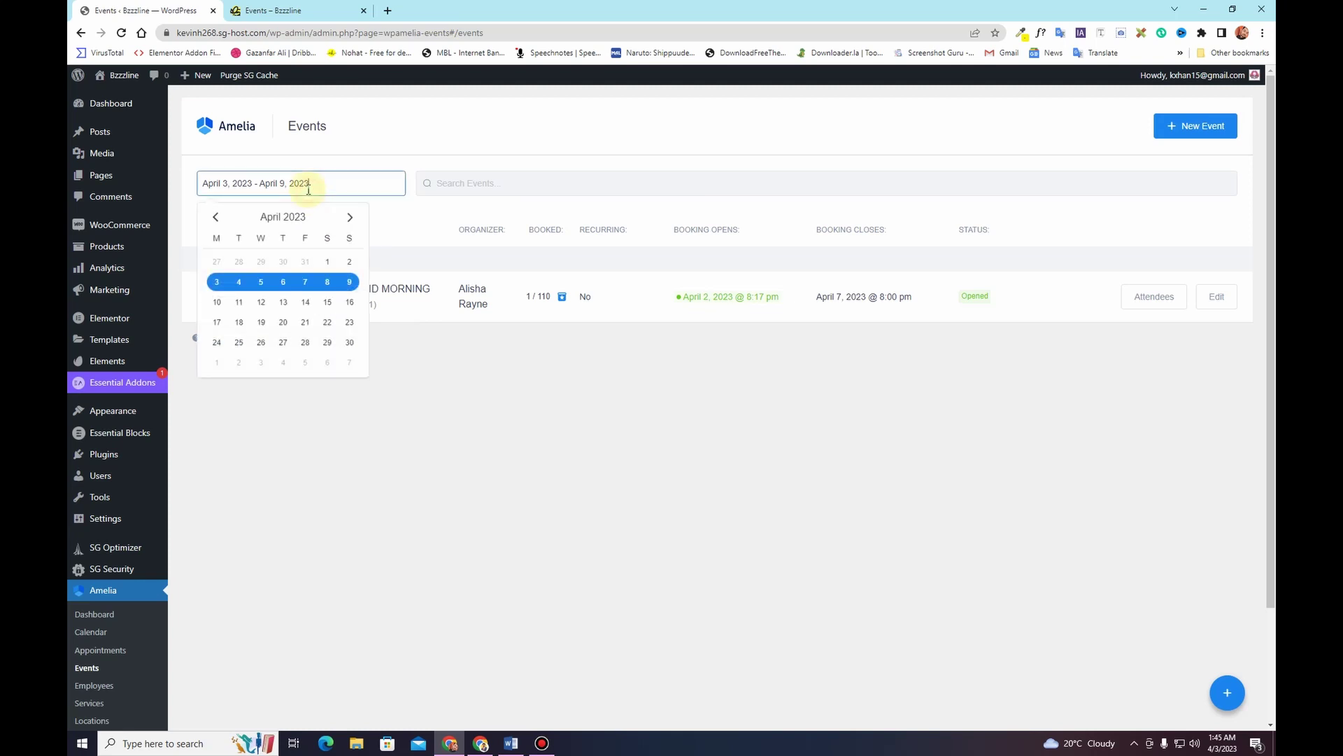
pyautogui.click(350, 344)
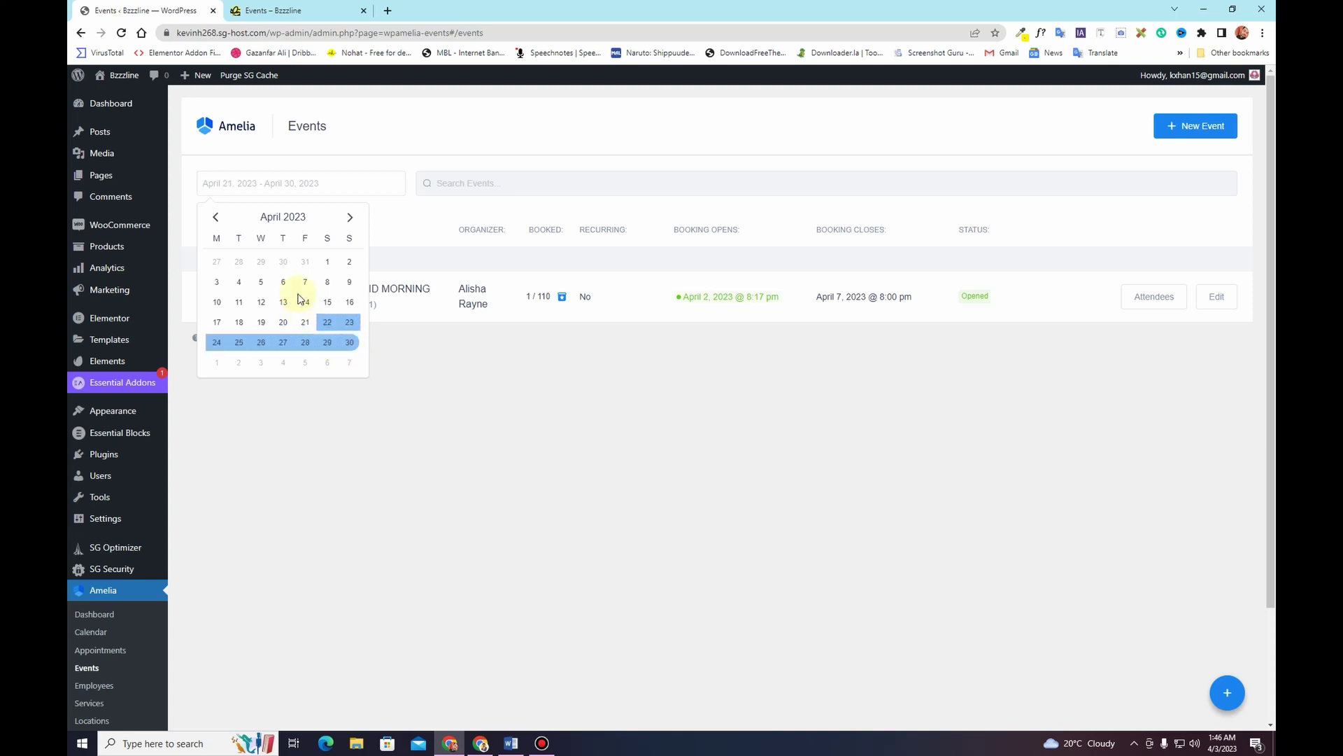
pyautogui.click(327, 263)
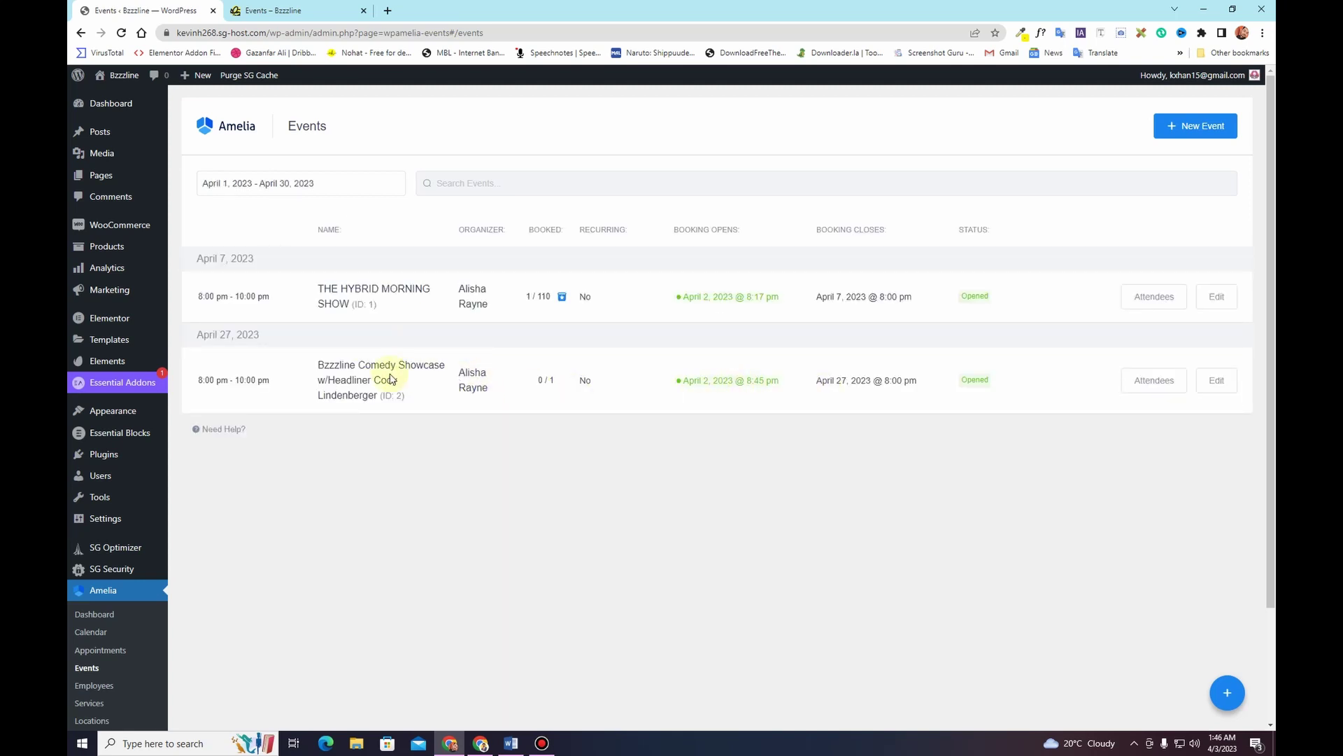
pyautogui.moveTo(281, 341); pyautogui.dragTo(200, 334)
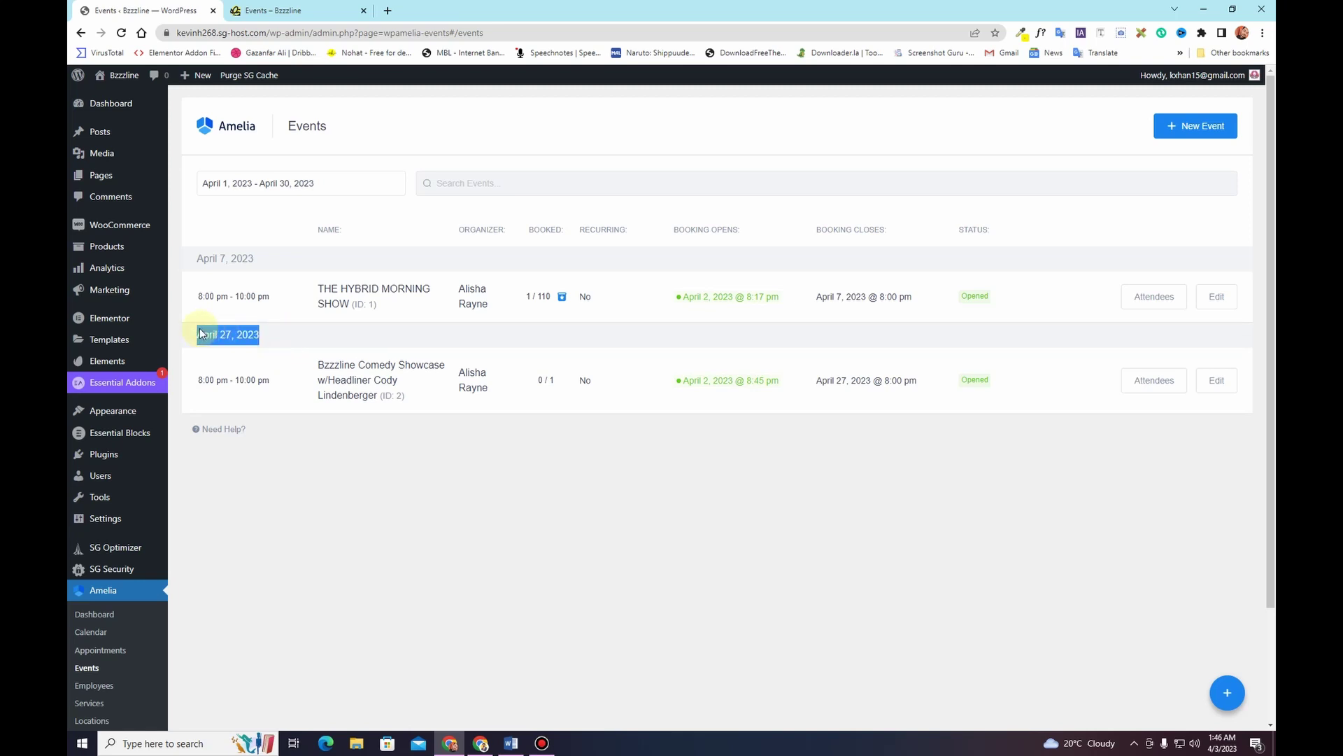
# Edit the Bzzzline Comedy Showcase event's pricing, setting the price to $10.00 and the maximum allowed spots to 20
pyautogui.click(1217, 380)
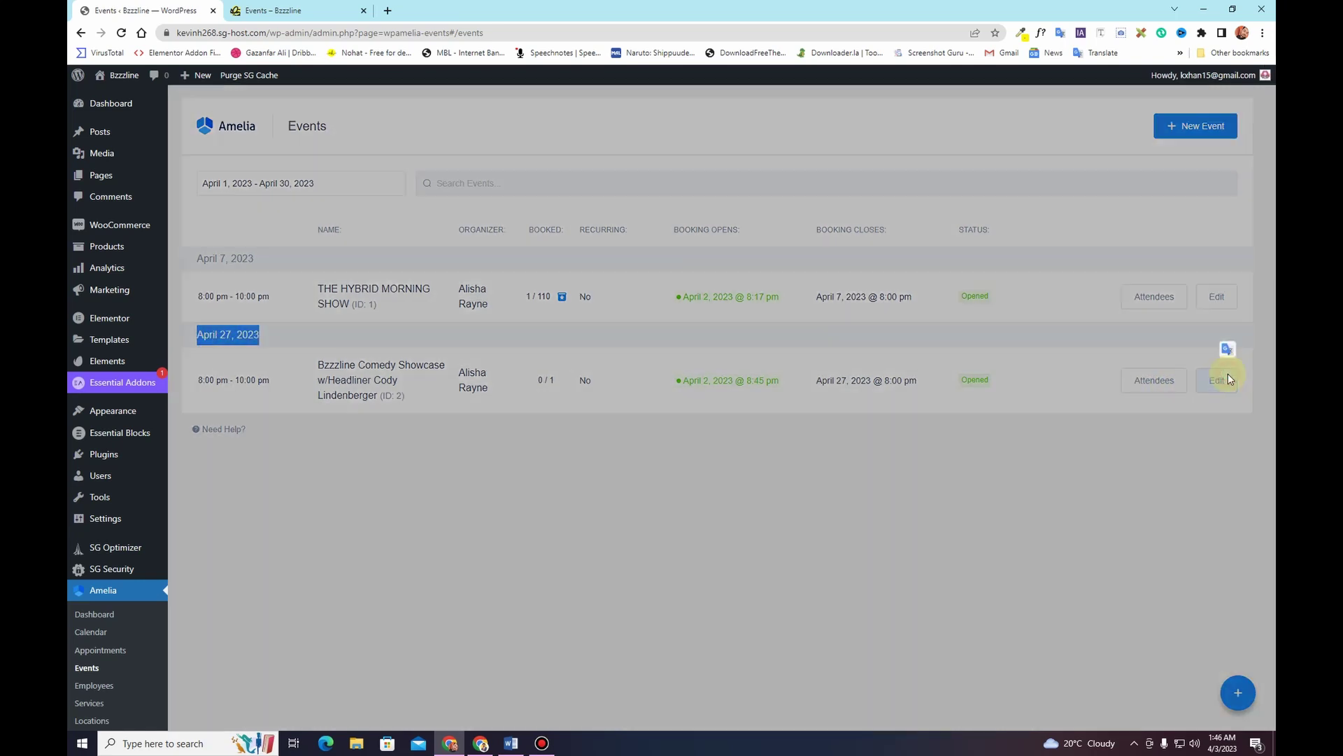
pyautogui.click(1020, 156)
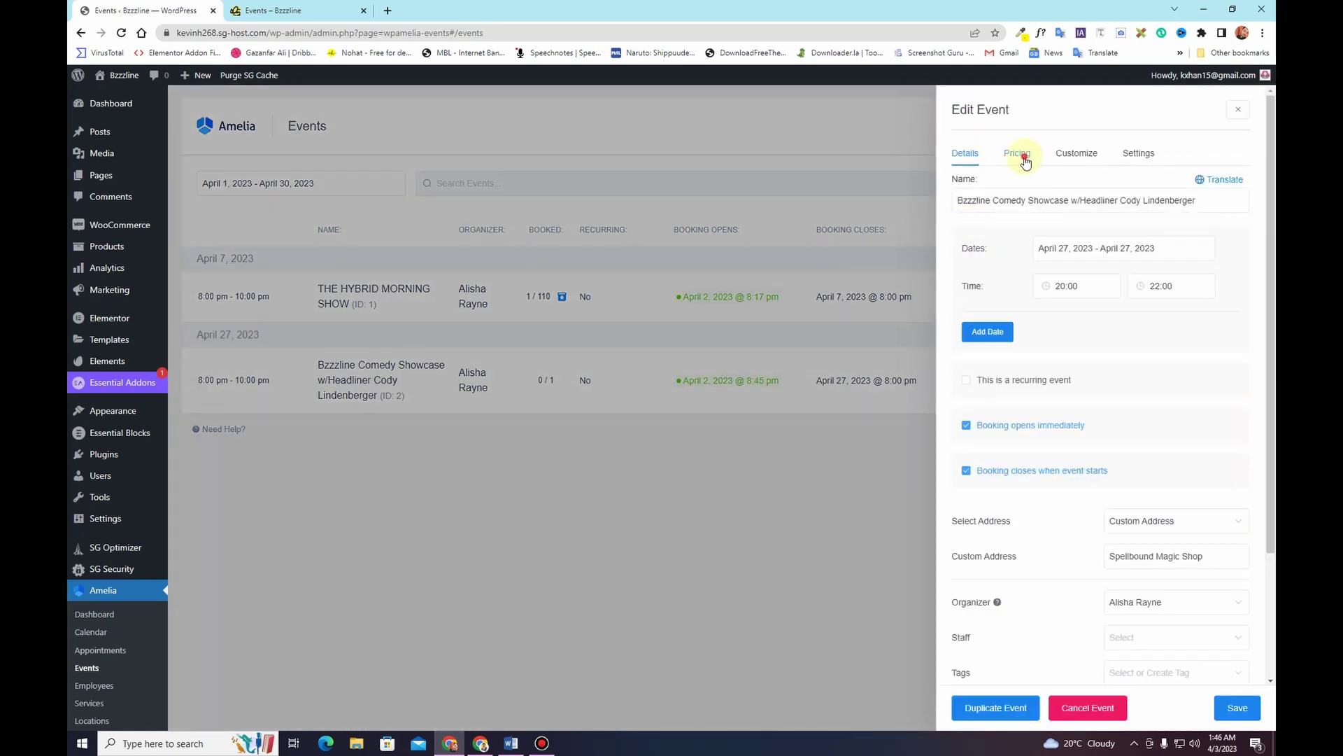
pyautogui.click(1007, 206)
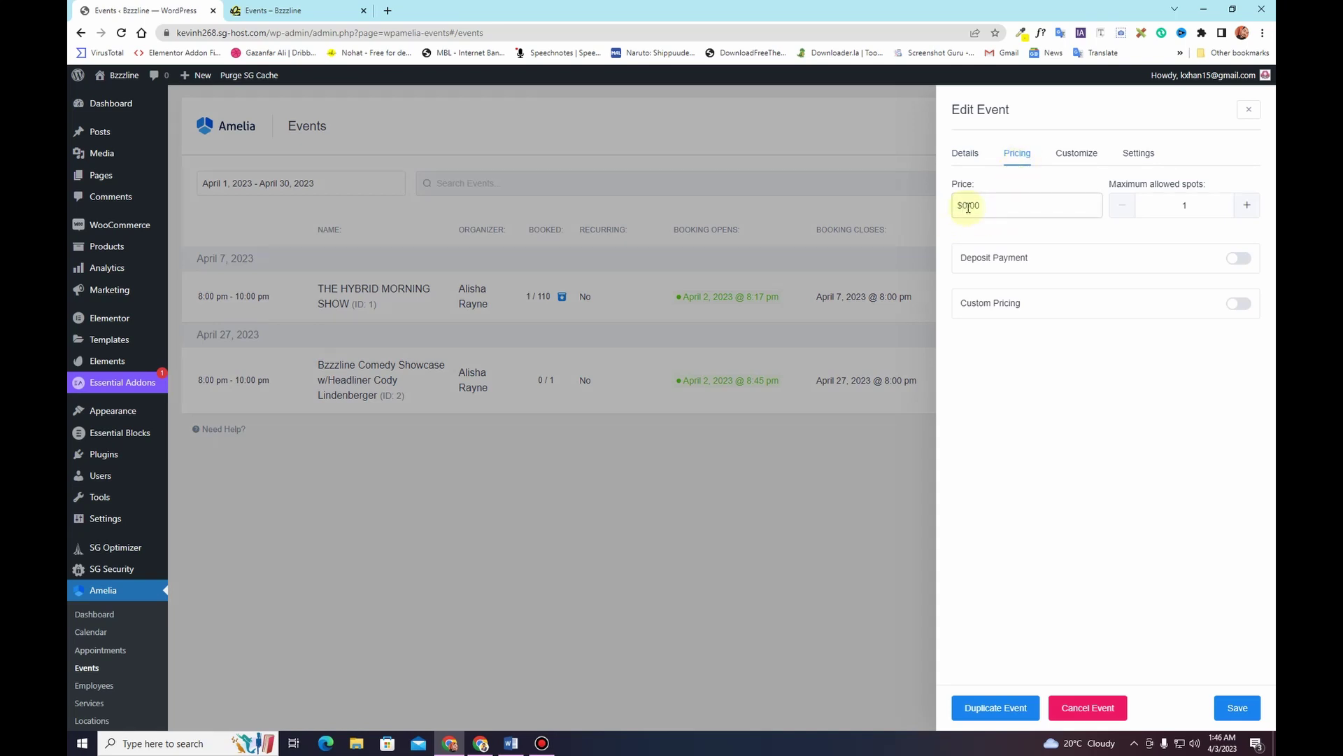
pyautogui.click(967, 207)
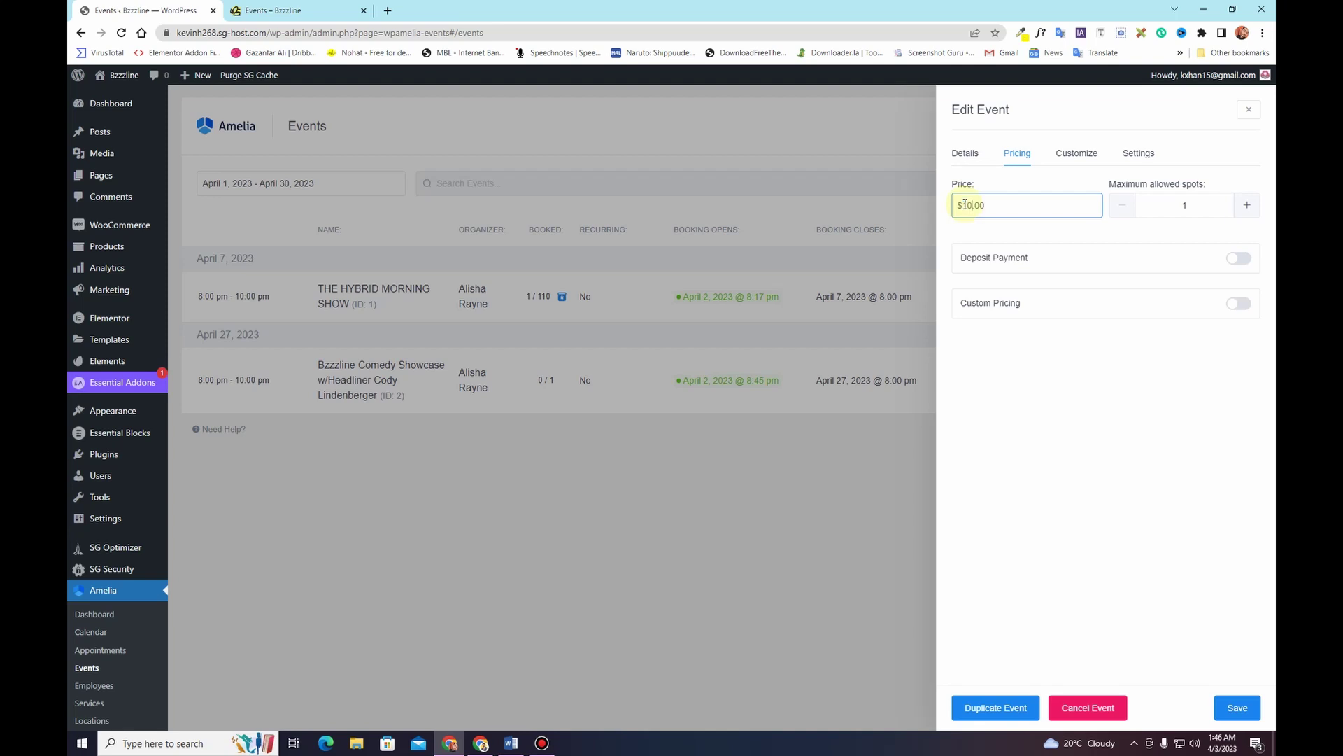
pyautogui.doubleClick(1178, 204)
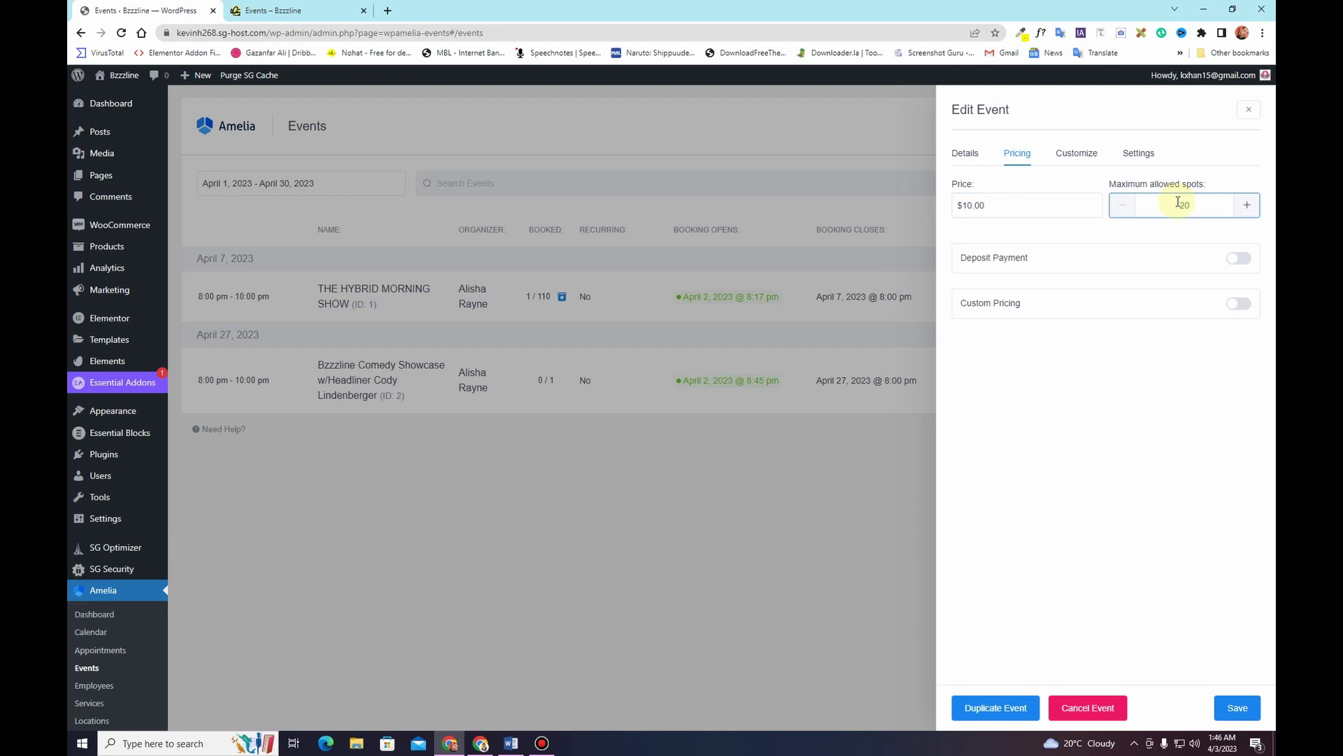
pyautogui.click(1073, 324)
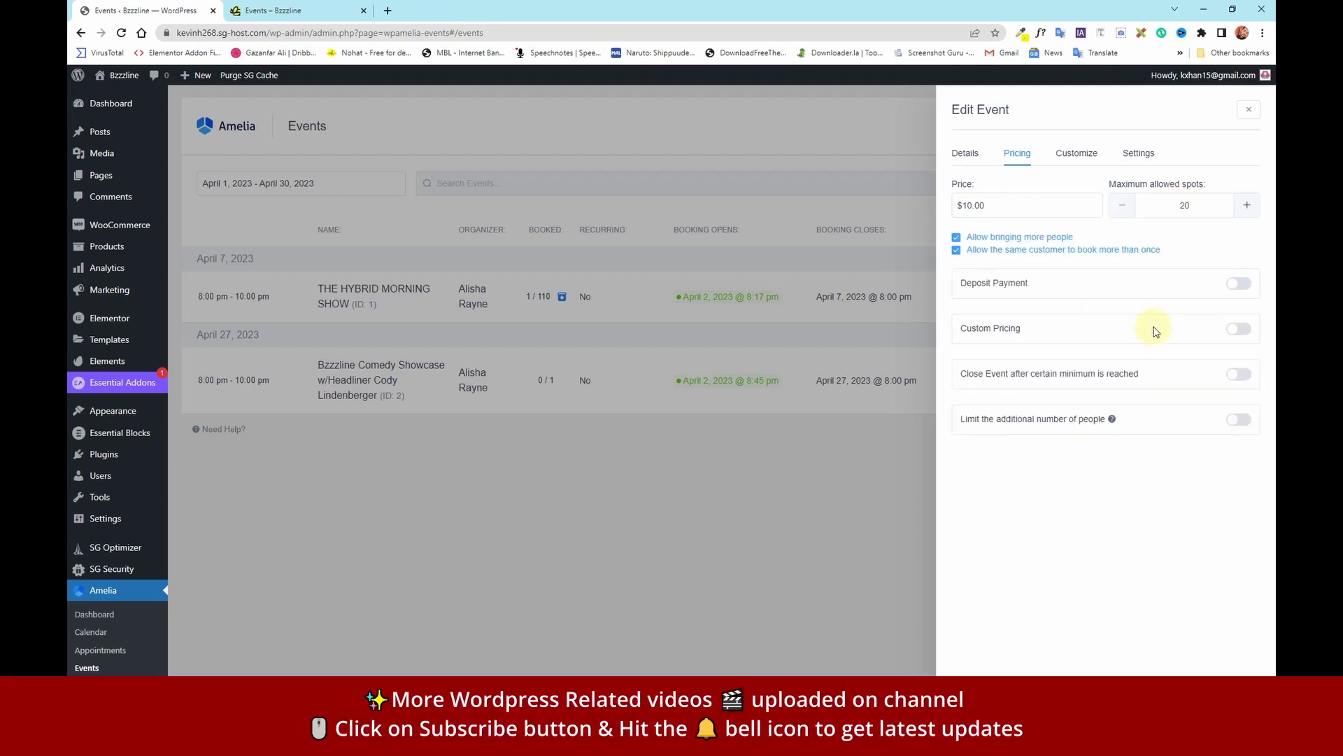
# Enable custom pricing and define a category named Live with a price of $10.00 and 10 spots
pyautogui.click(1250, 330)
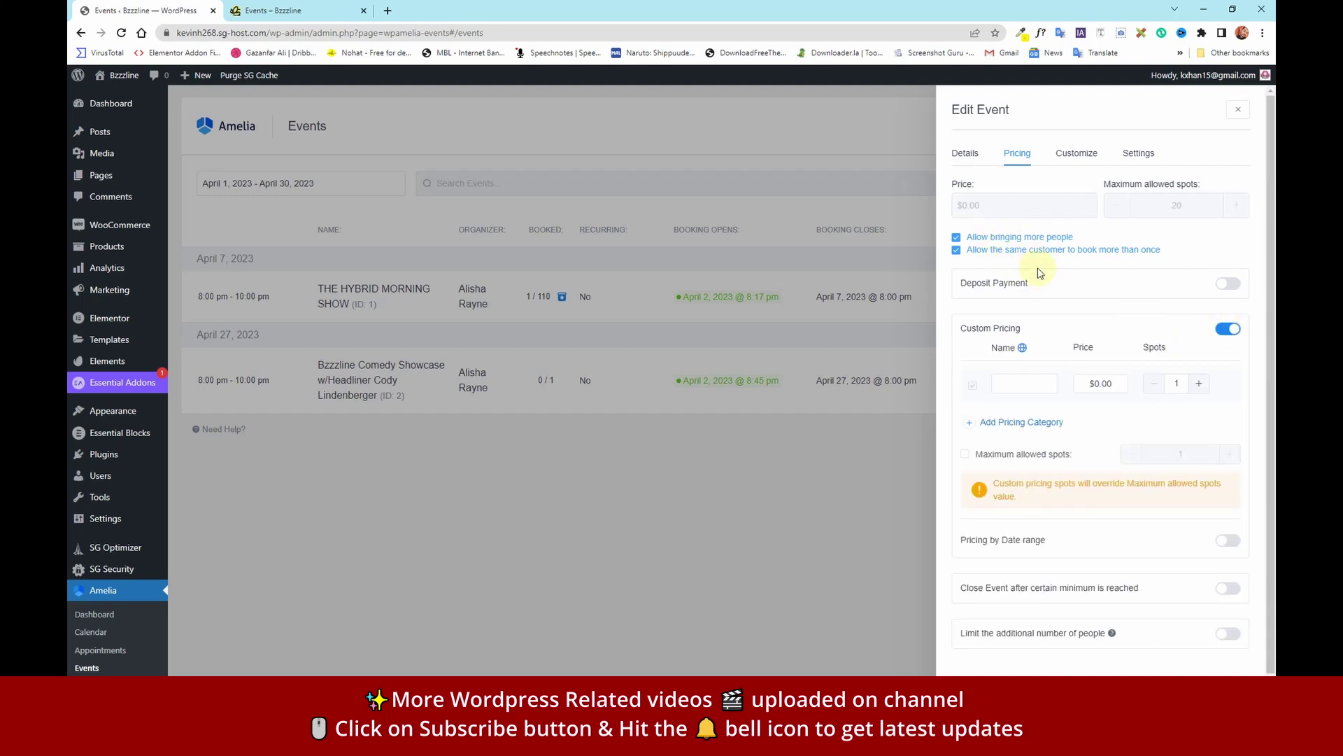
pyautogui.click(1010, 386)
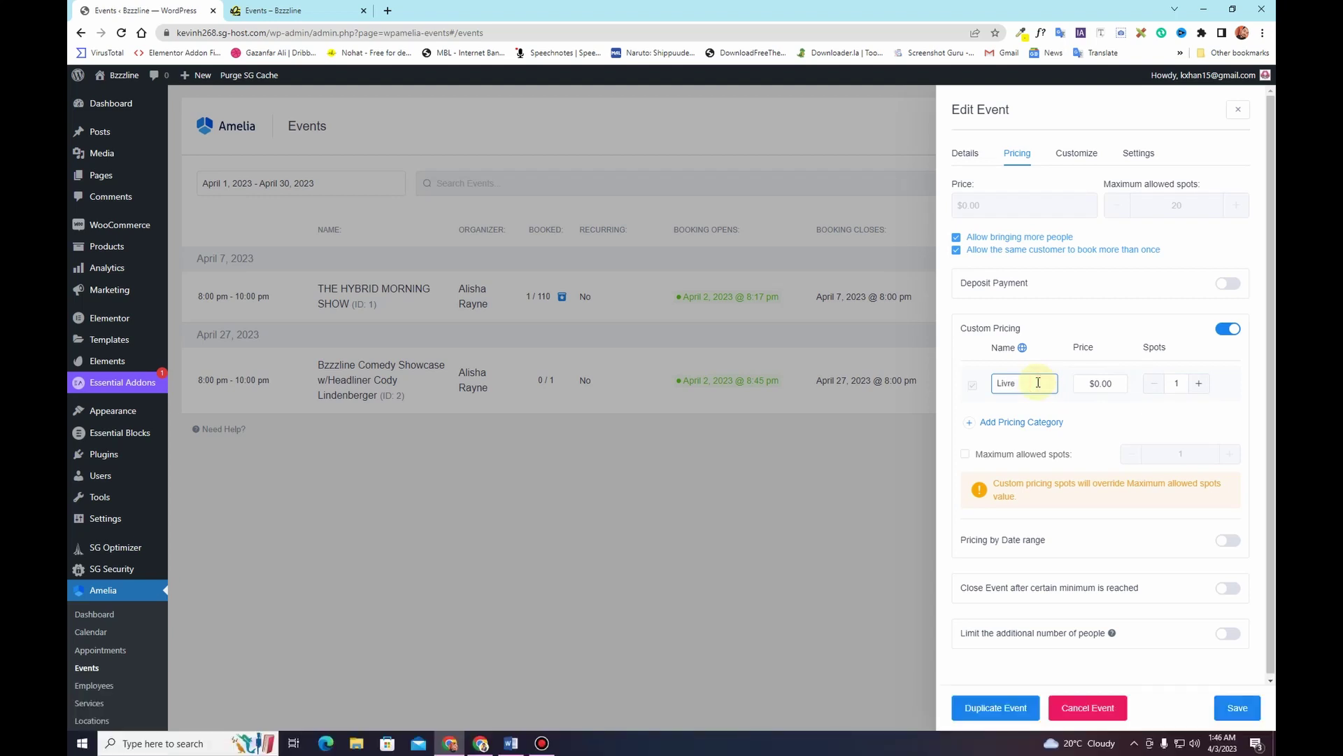
pyautogui.click(1098, 384)
pyautogui.write('1')
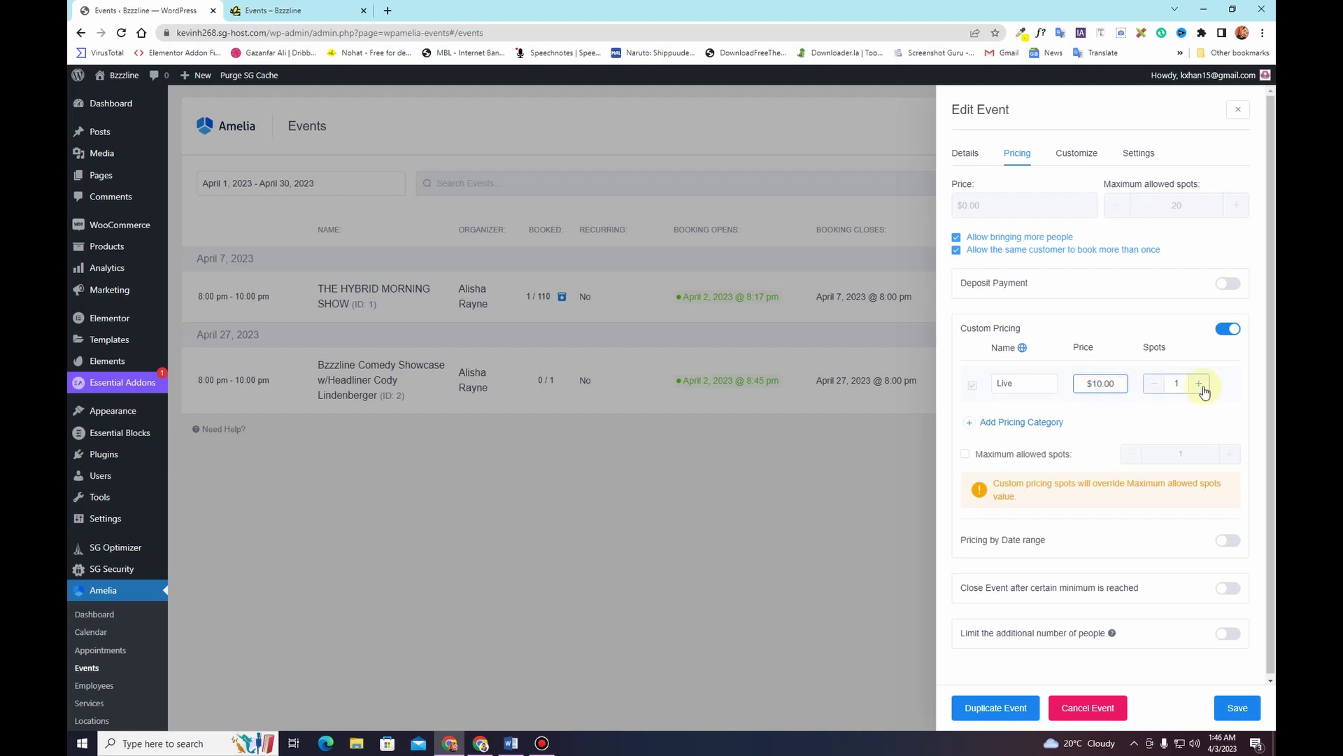
pyautogui.doubleClick(1178, 383)
pyautogui.write('10')
# Add a second custom pricing category named Zoom with a price of $5.00 and 20 spots
pyautogui.click(982, 422)
pyautogui.click(1013, 424)
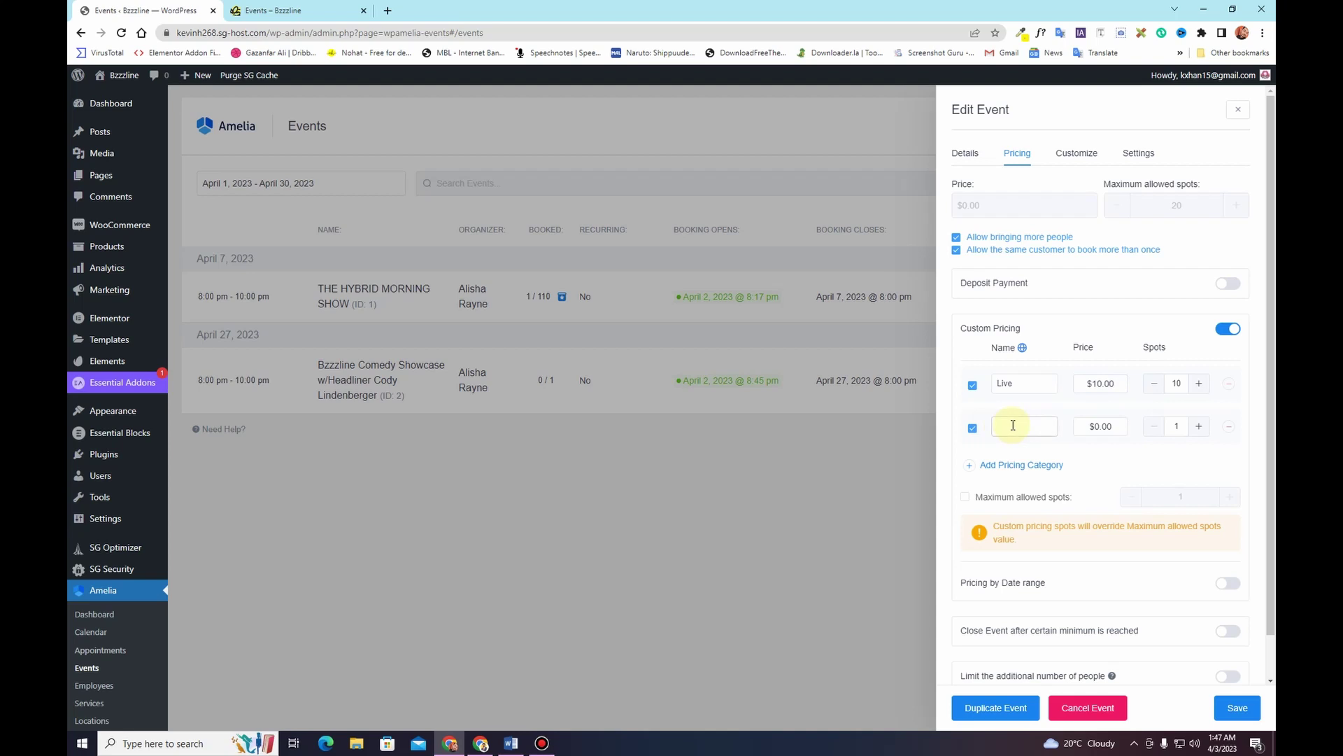
pyautogui.click(1013, 424)
pyautogui.click(1099, 428)
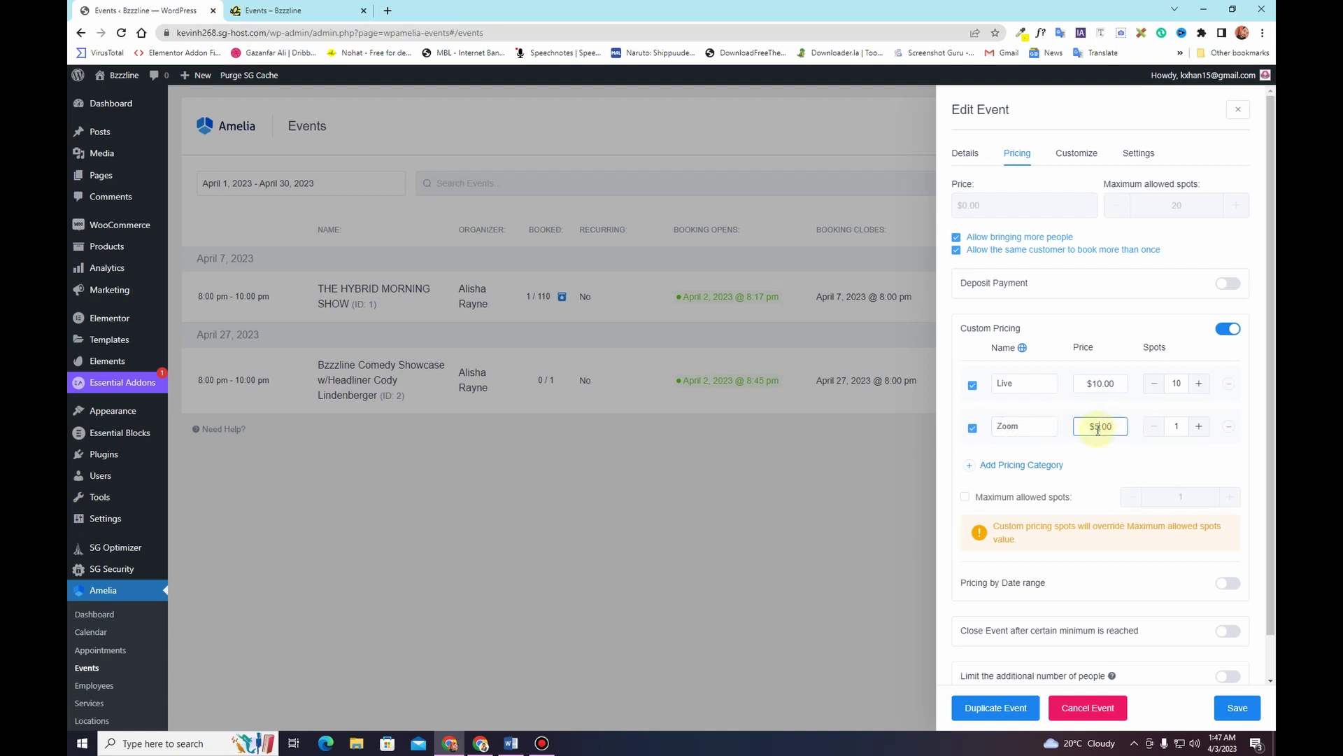
pyautogui.click(1177, 426)
pyautogui.doubleClick(1177, 426)
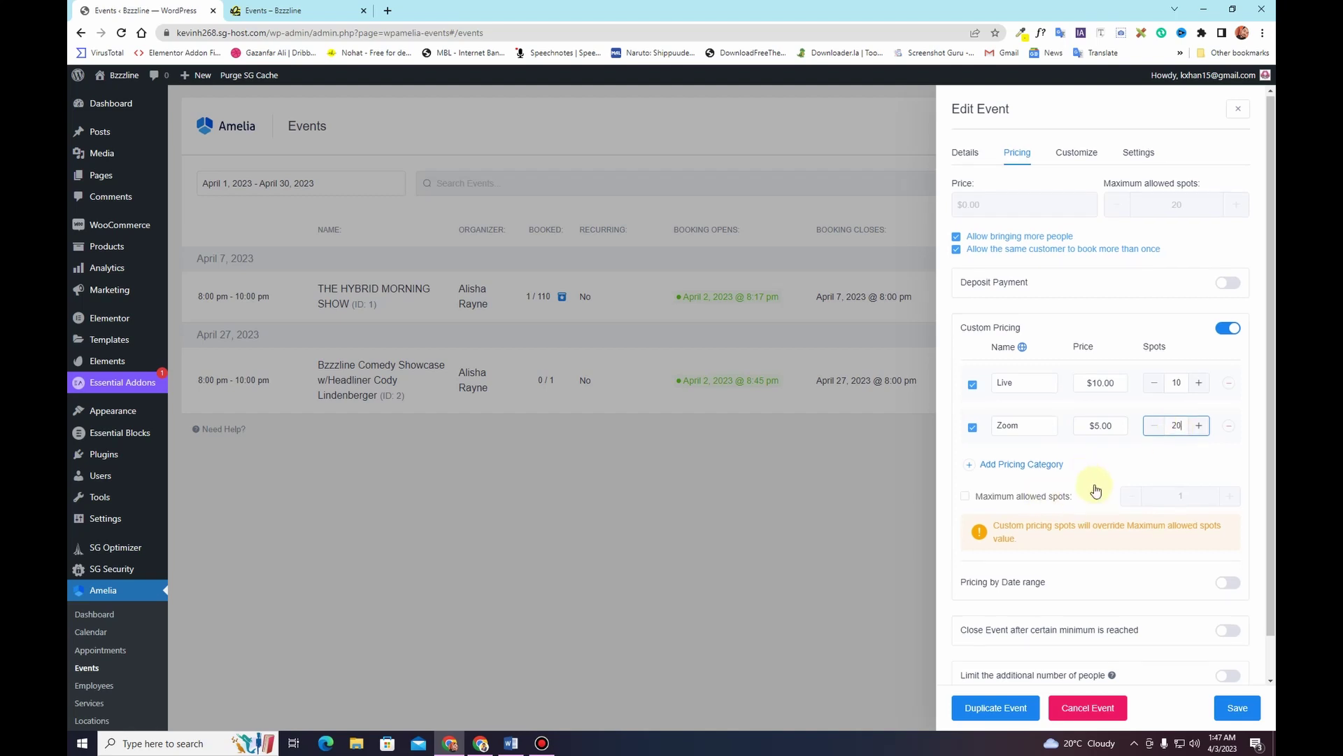
pyautogui.scroll(-1, 1095, 478)
pyautogui.click(1088, 560)
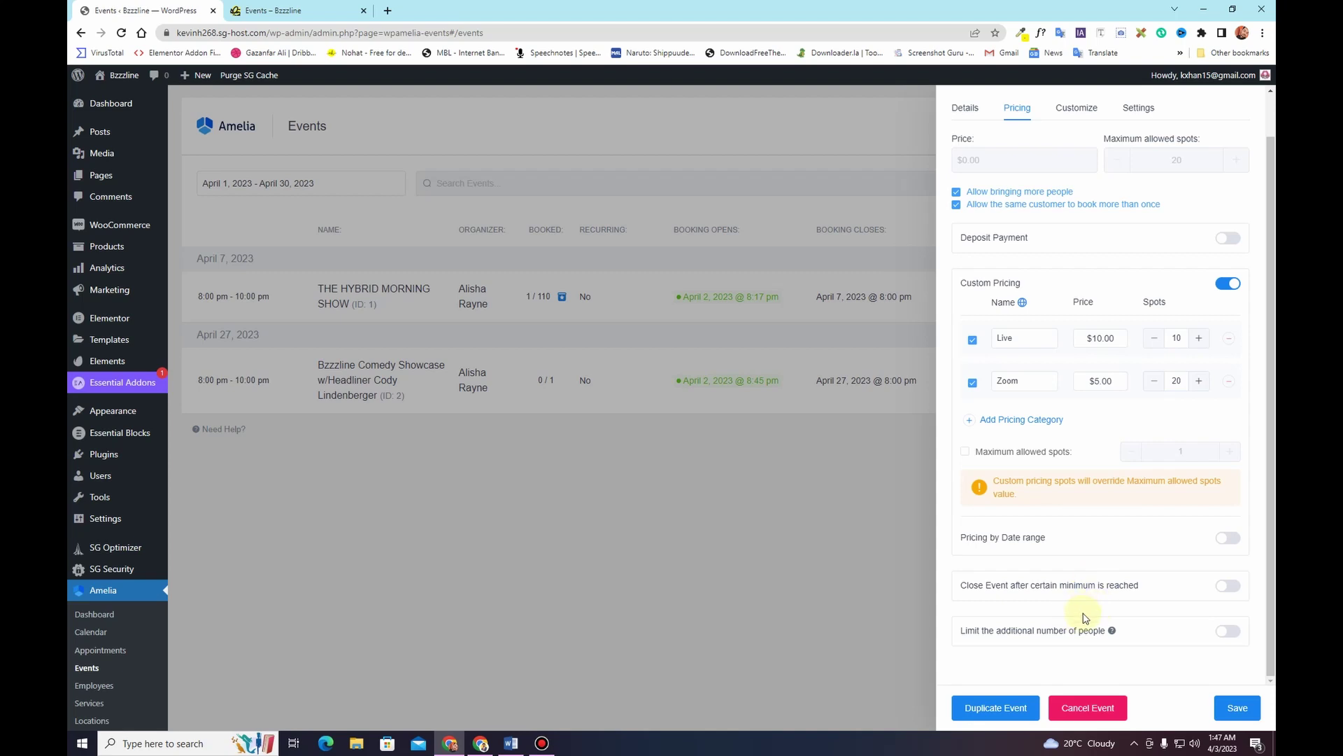
pyautogui.scroll(1, 1084, 618)
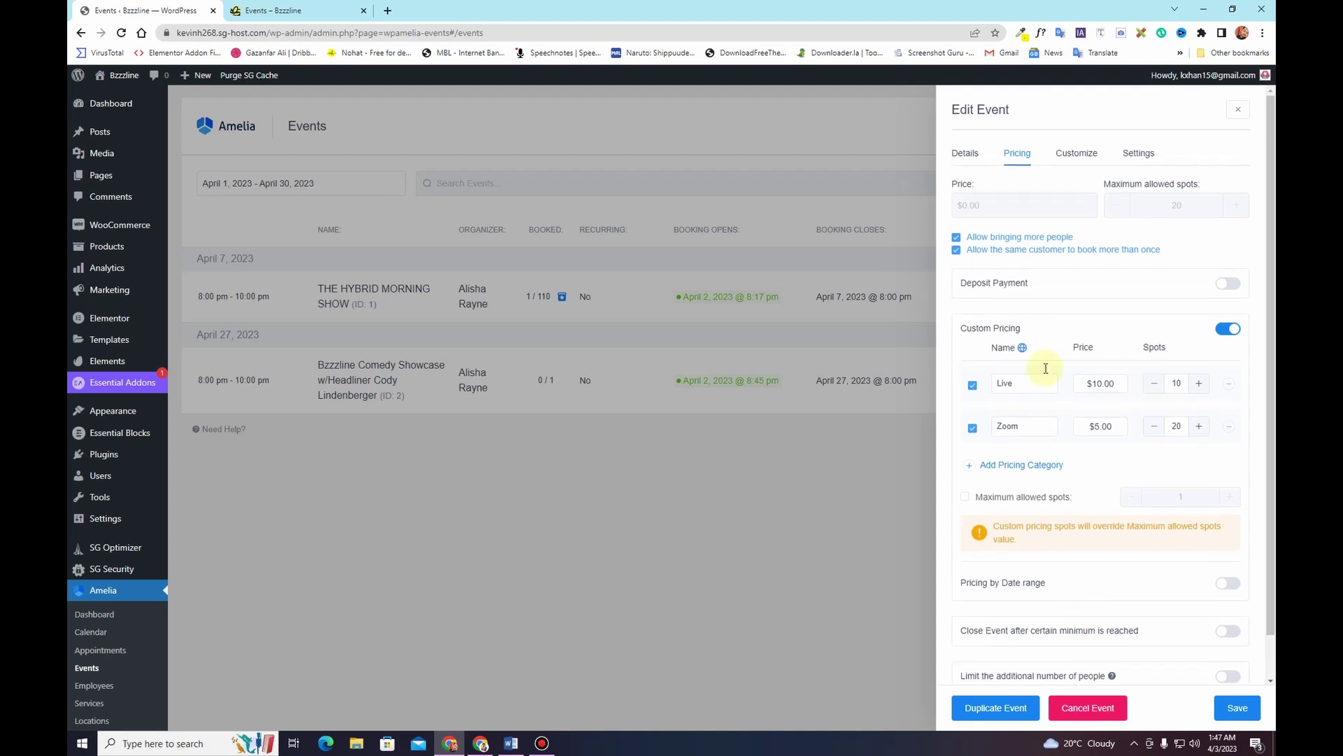
# Choose the purple preset event color and set the minimum time required before canceling to 12h
pyautogui.click(1078, 154)
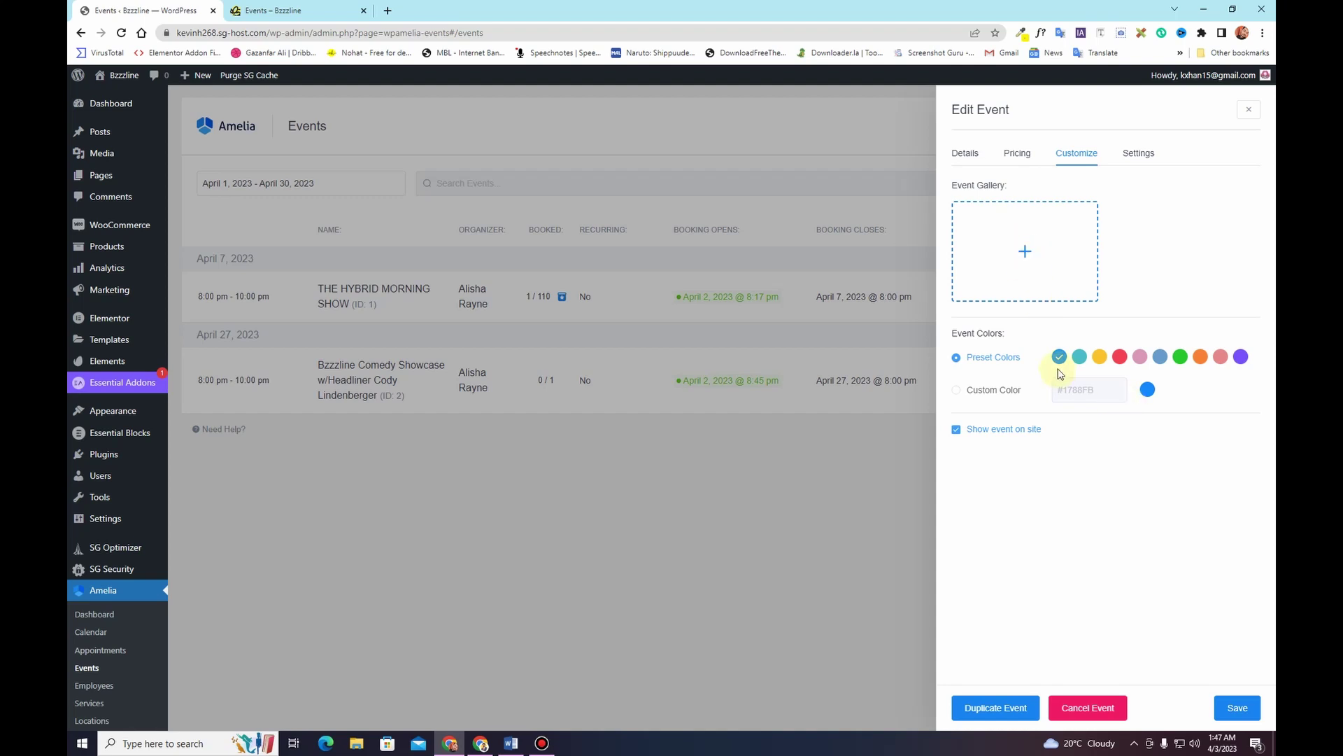
pyautogui.click(1238, 358)
pyautogui.click(1138, 154)
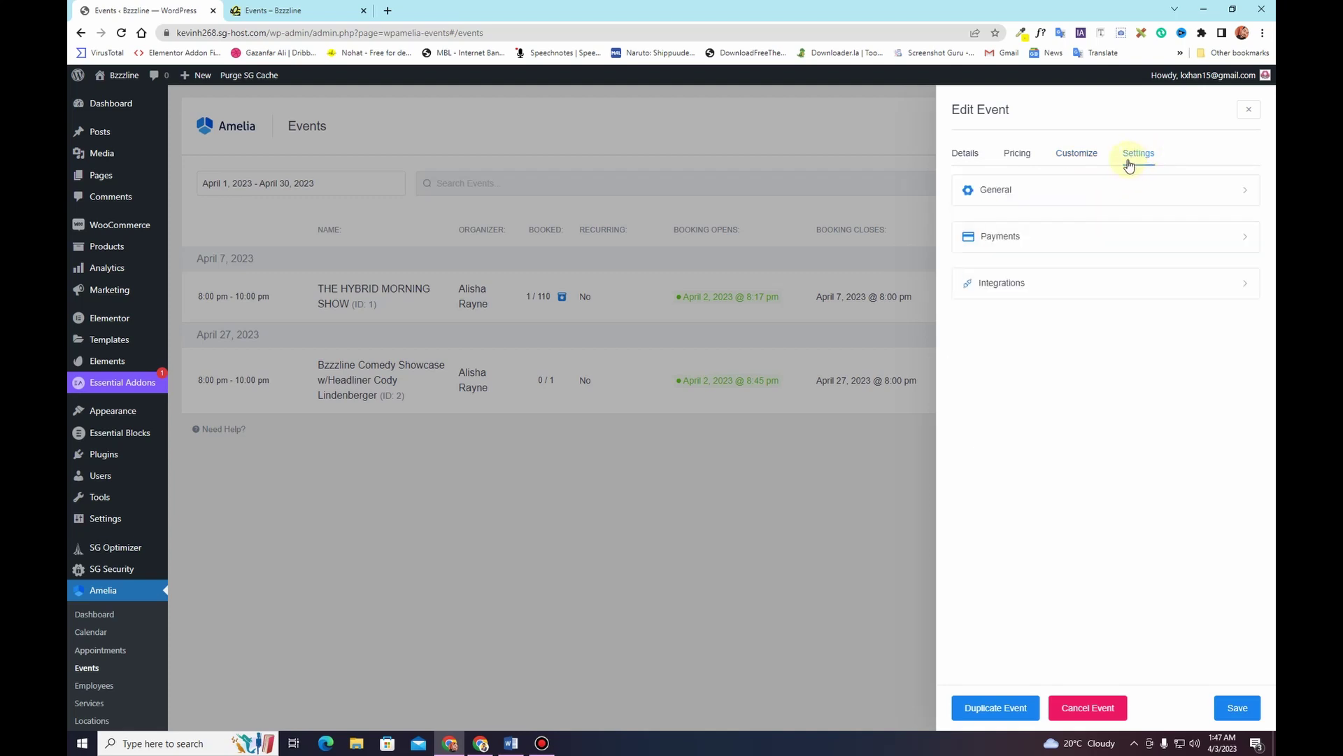
pyautogui.click(1049, 200)
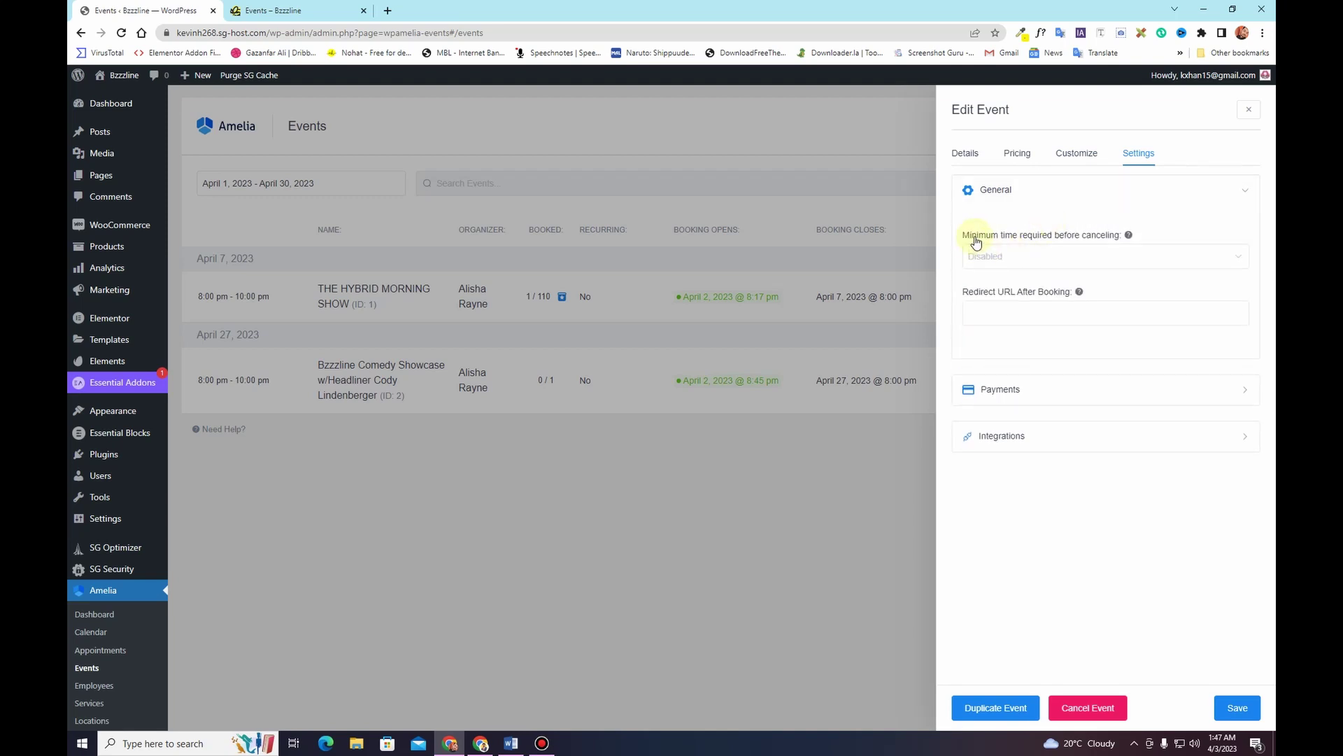
pyautogui.click(1095, 258)
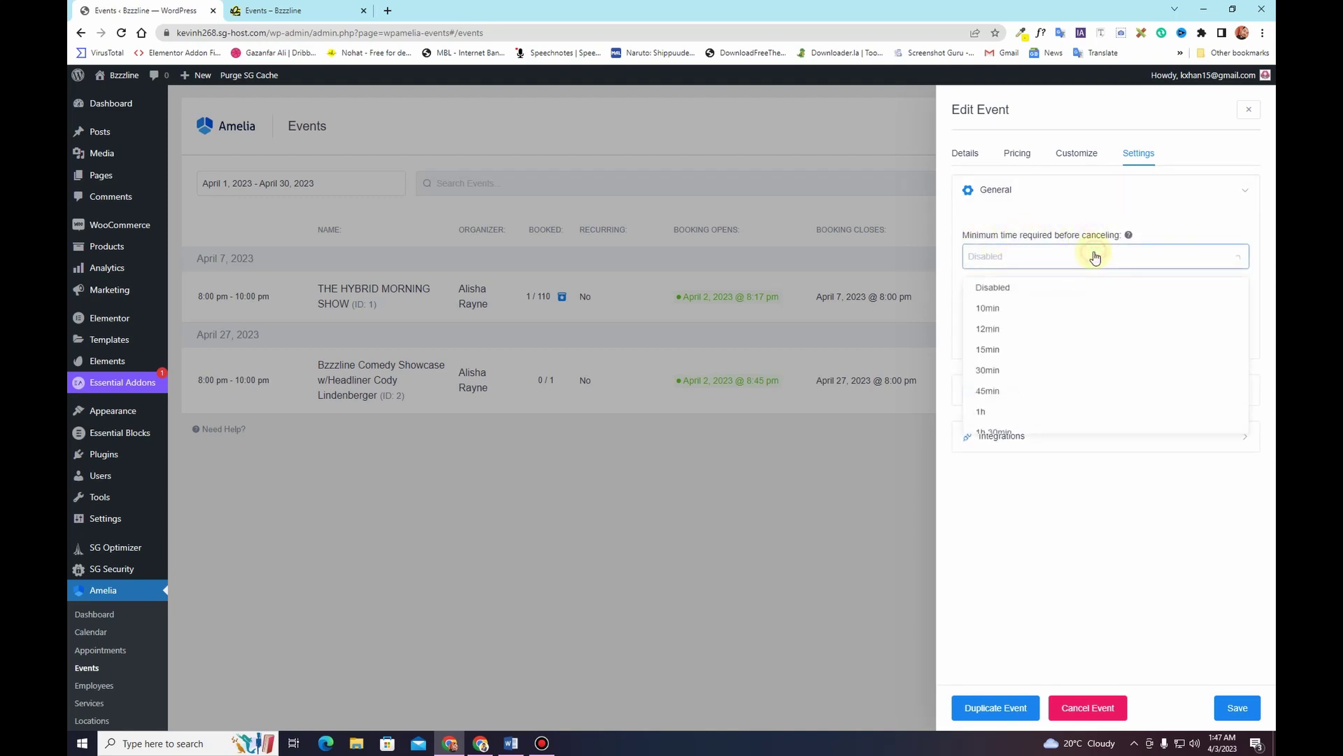
pyautogui.scroll(-5, 1054, 365)
pyautogui.scroll(-2, 1049, 361)
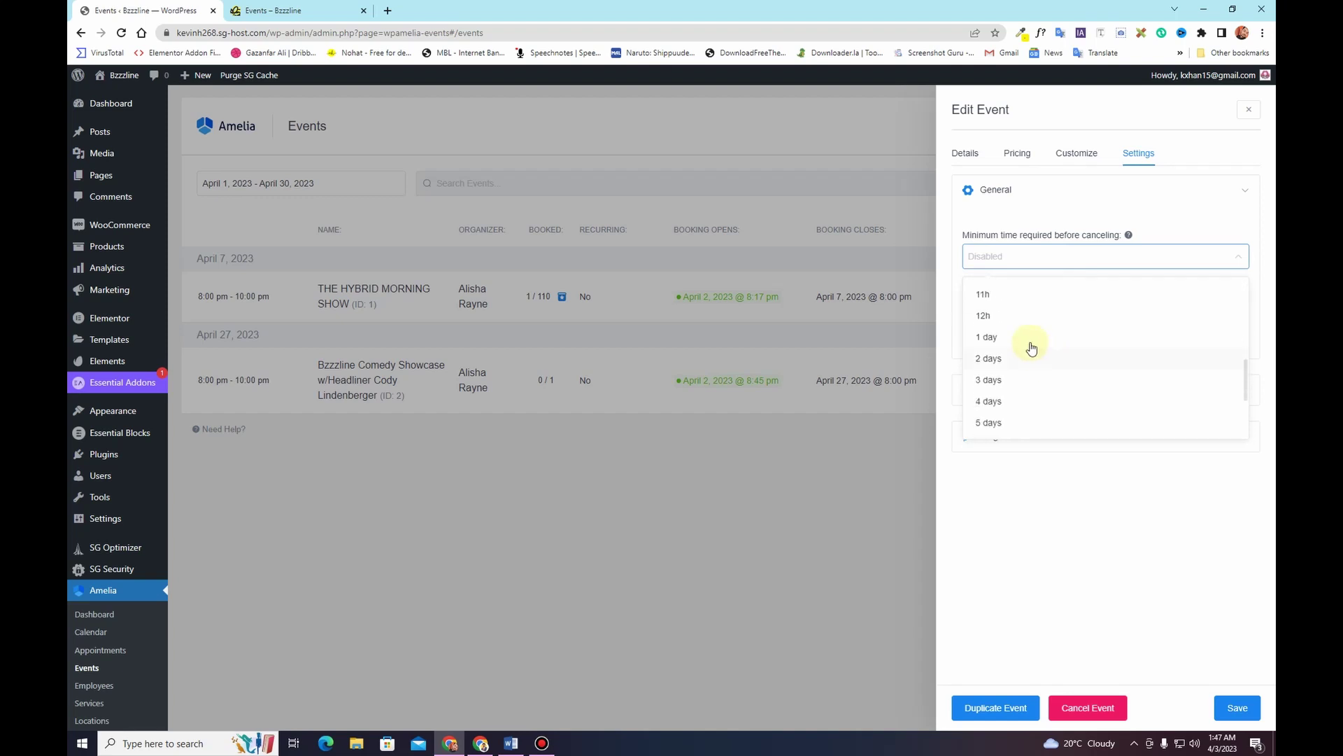
pyautogui.click(1020, 315)
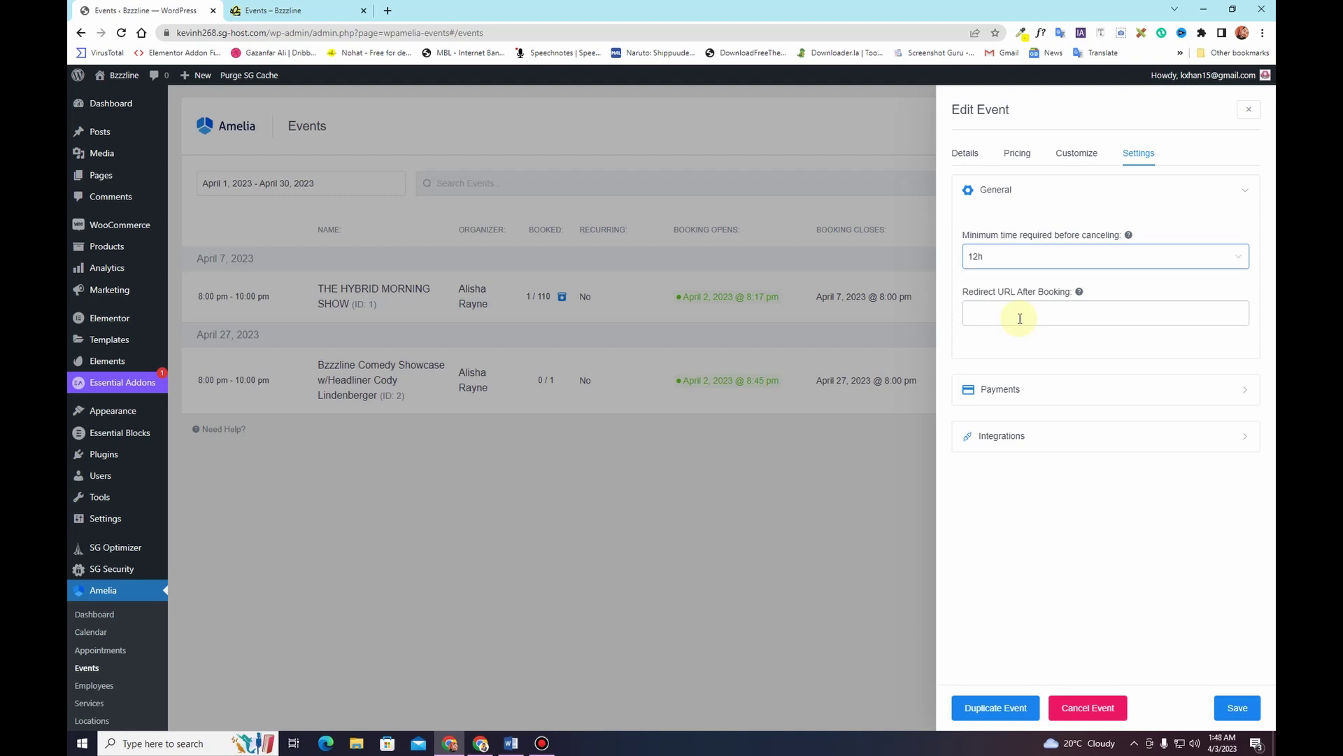
# Review the event's payment and integration settings, keeping On-site payment enabled, and save the event
pyautogui.click(1063, 388)
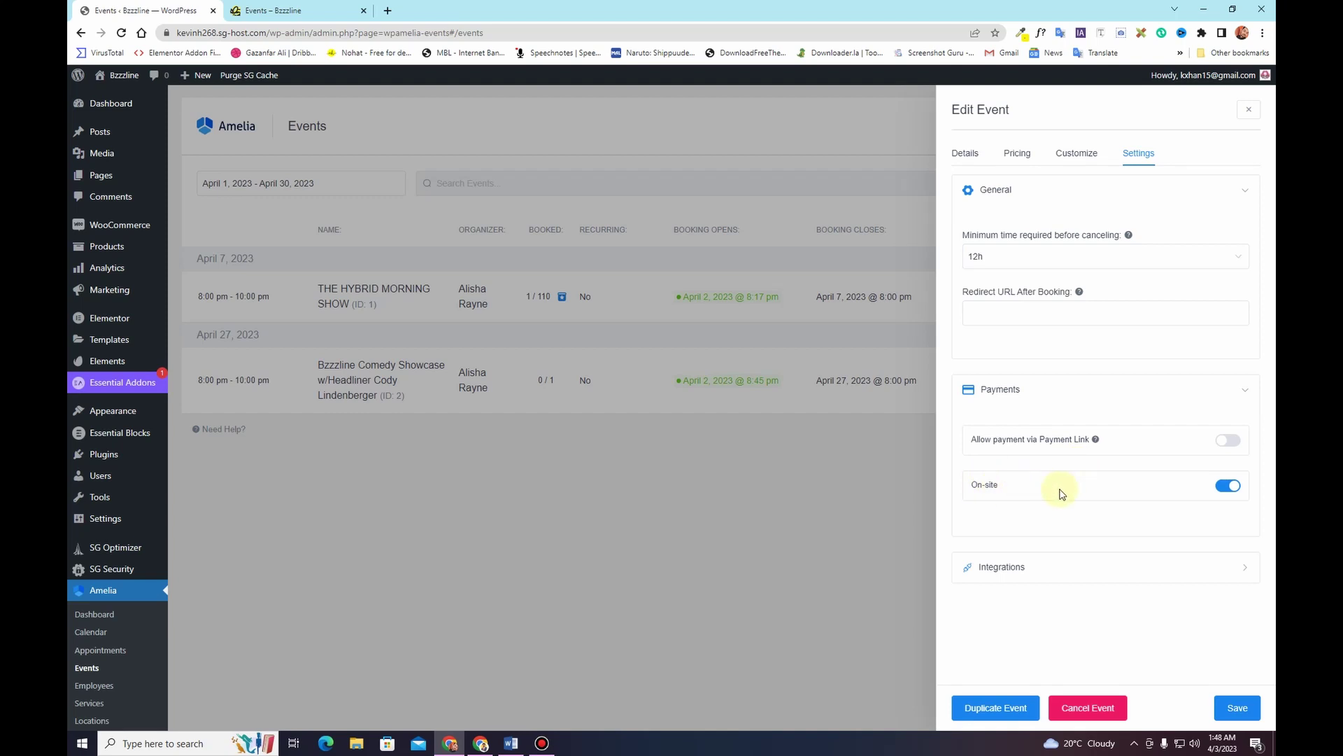
pyautogui.click(1229, 488)
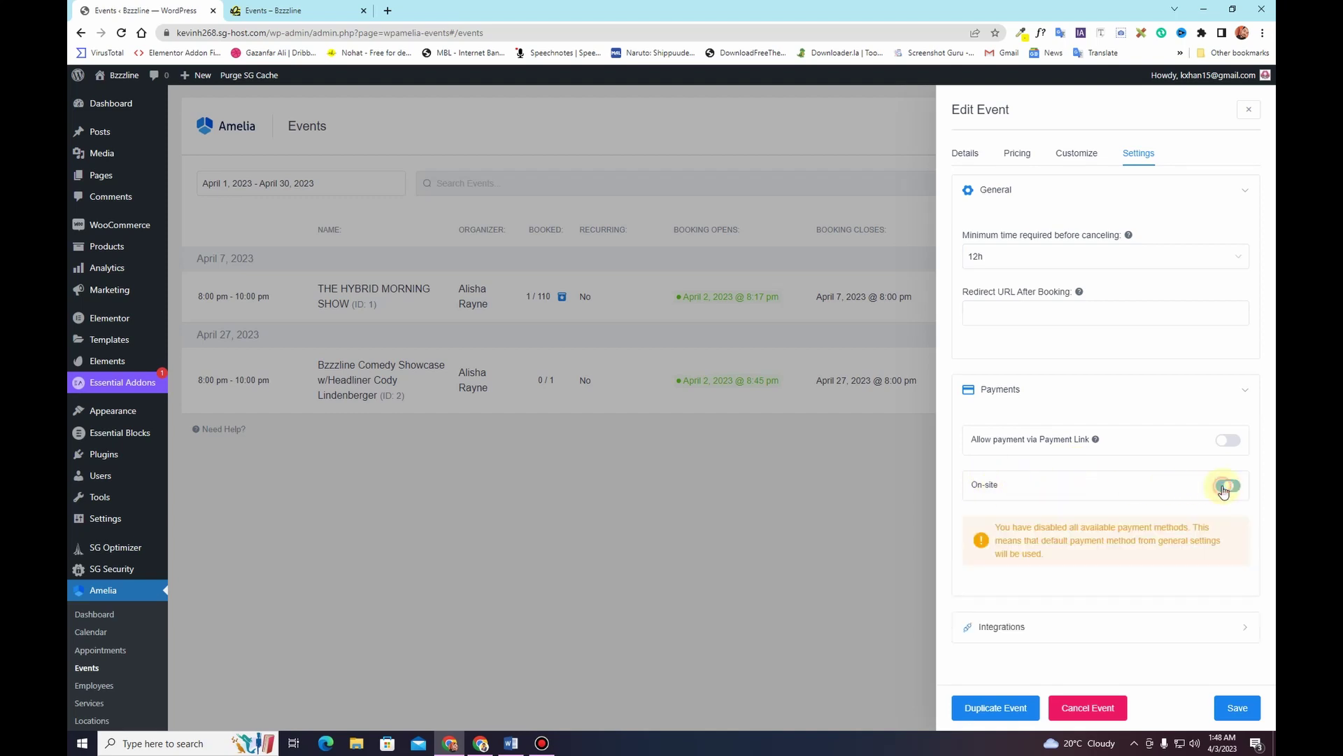
pyautogui.click(1228, 493)
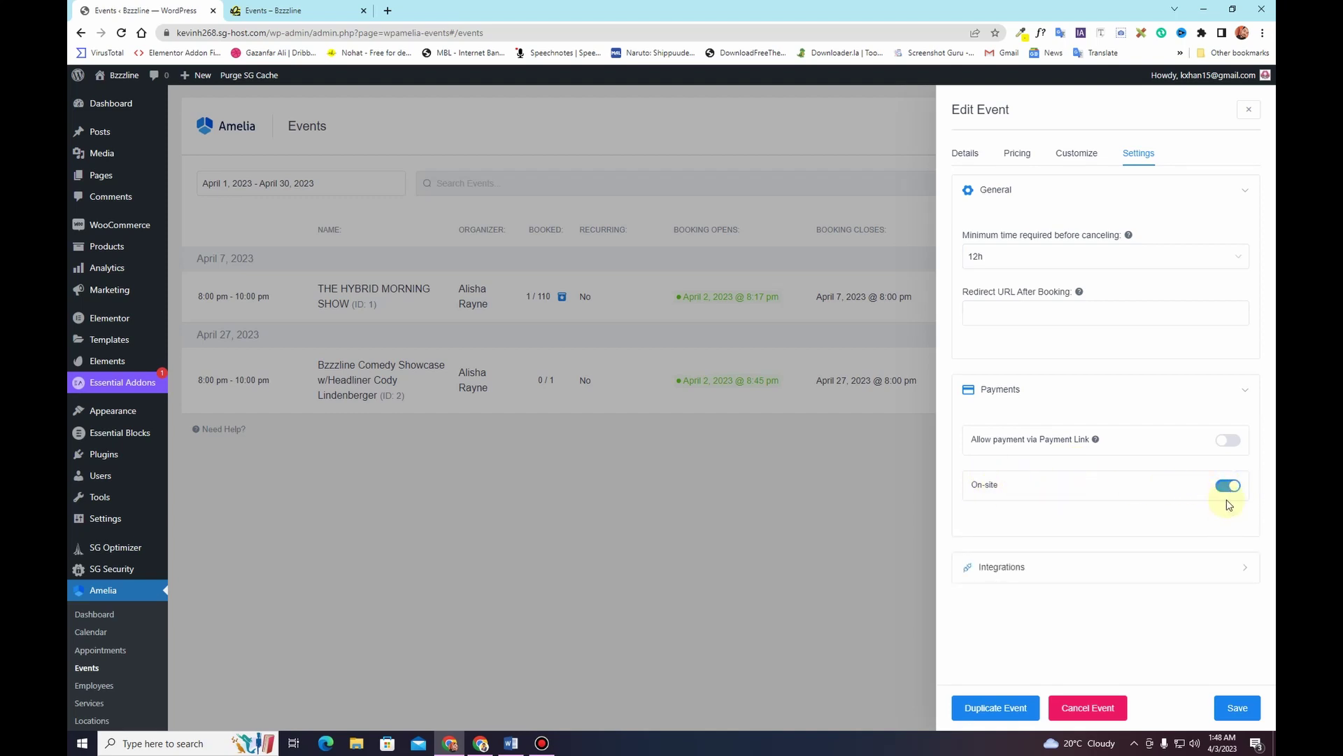
pyautogui.click(1053, 574)
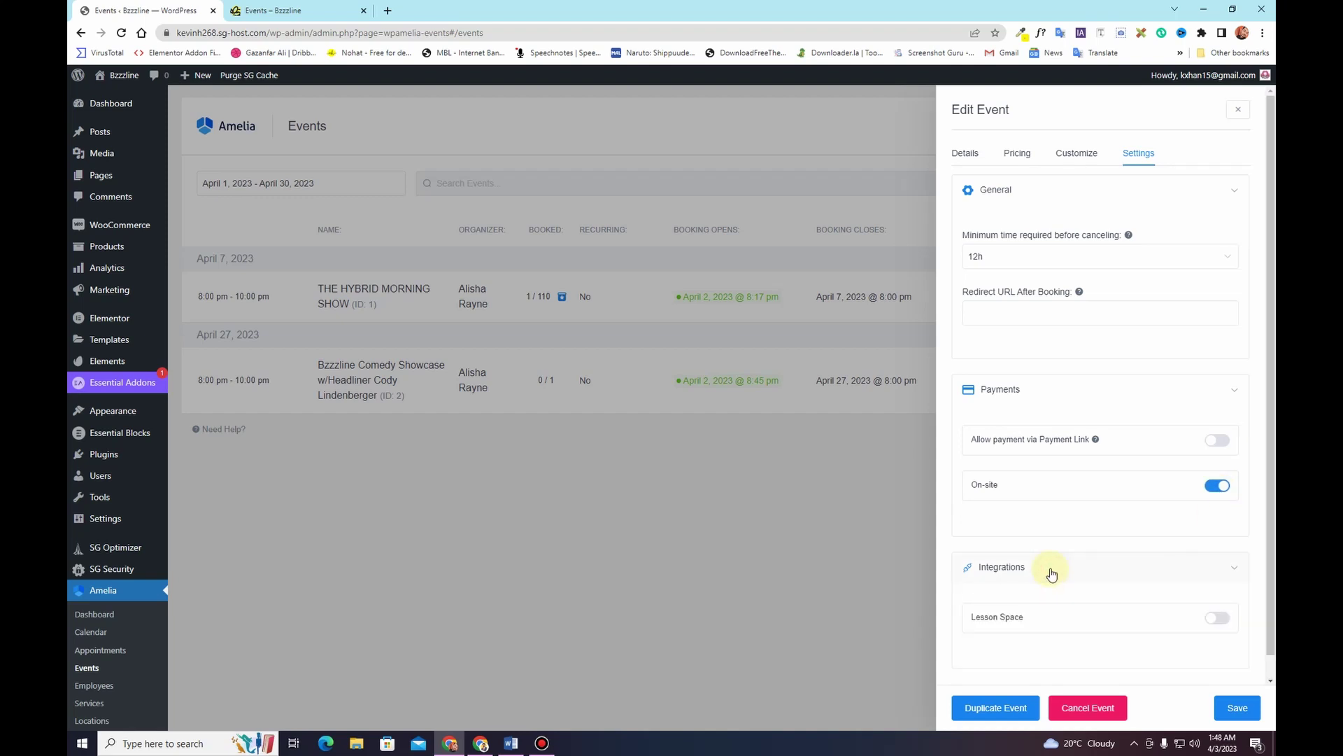
pyautogui.click(1052, 574)
pyautogui.click(1238, 708)
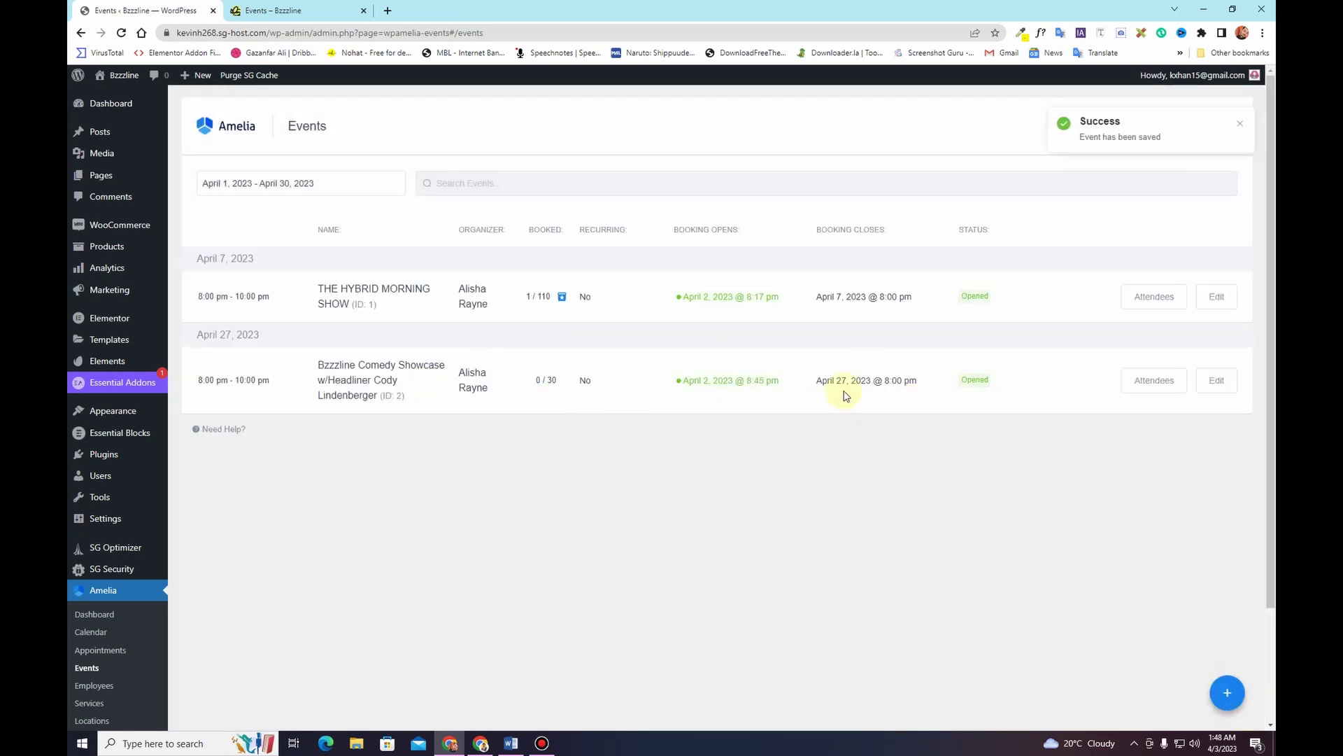
# Reload the site's public Events page and check the listing for the April 27 event
pyautogui.moveTo(261, 334); pyautogui.dragTo(200, 334)
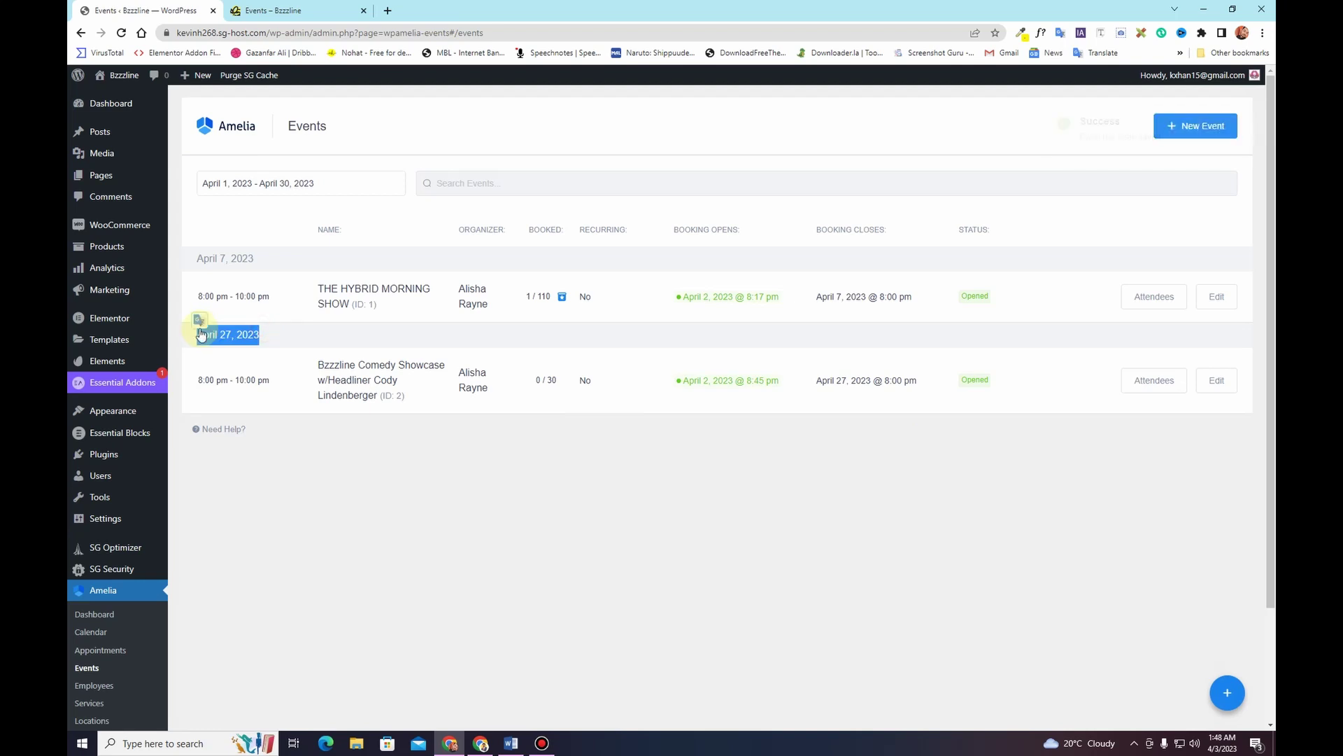
pyautogui.click(273, 10)
pyautogui.scroll(3, 255, 266)
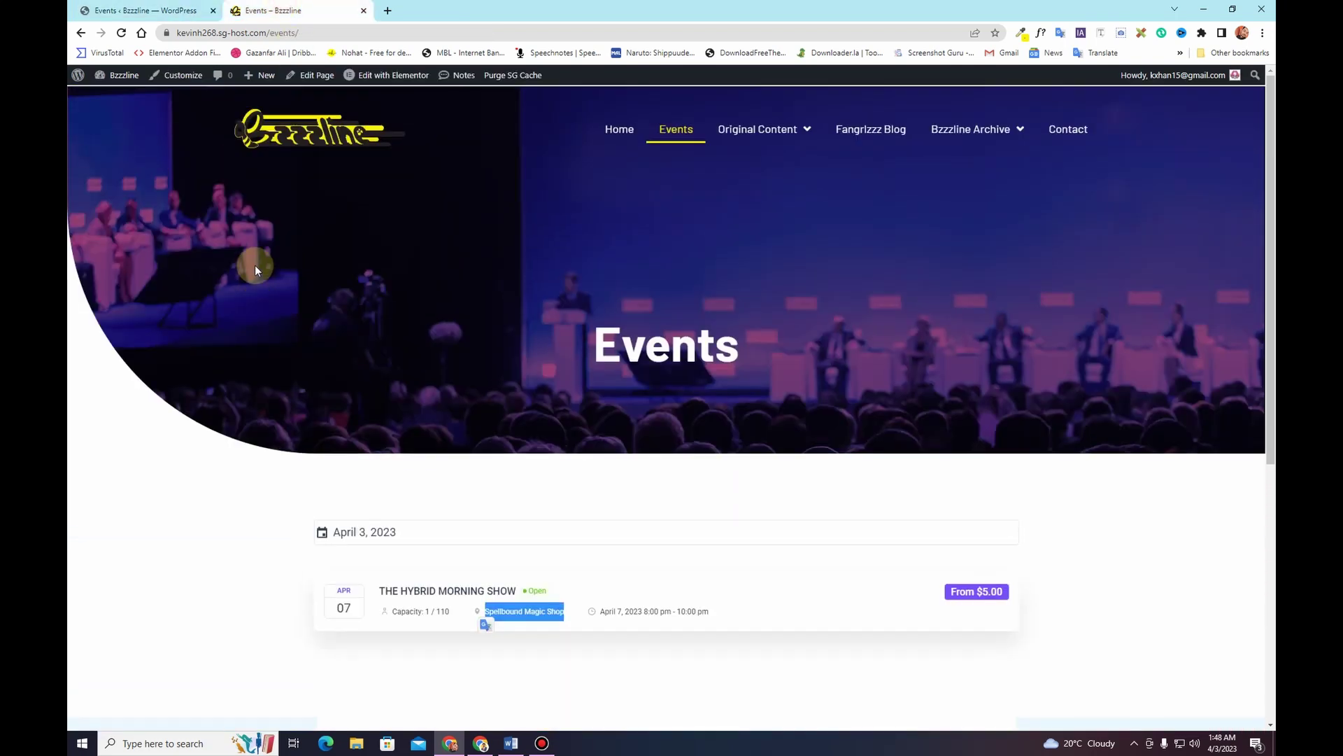
pyautogui.click(119, 34)
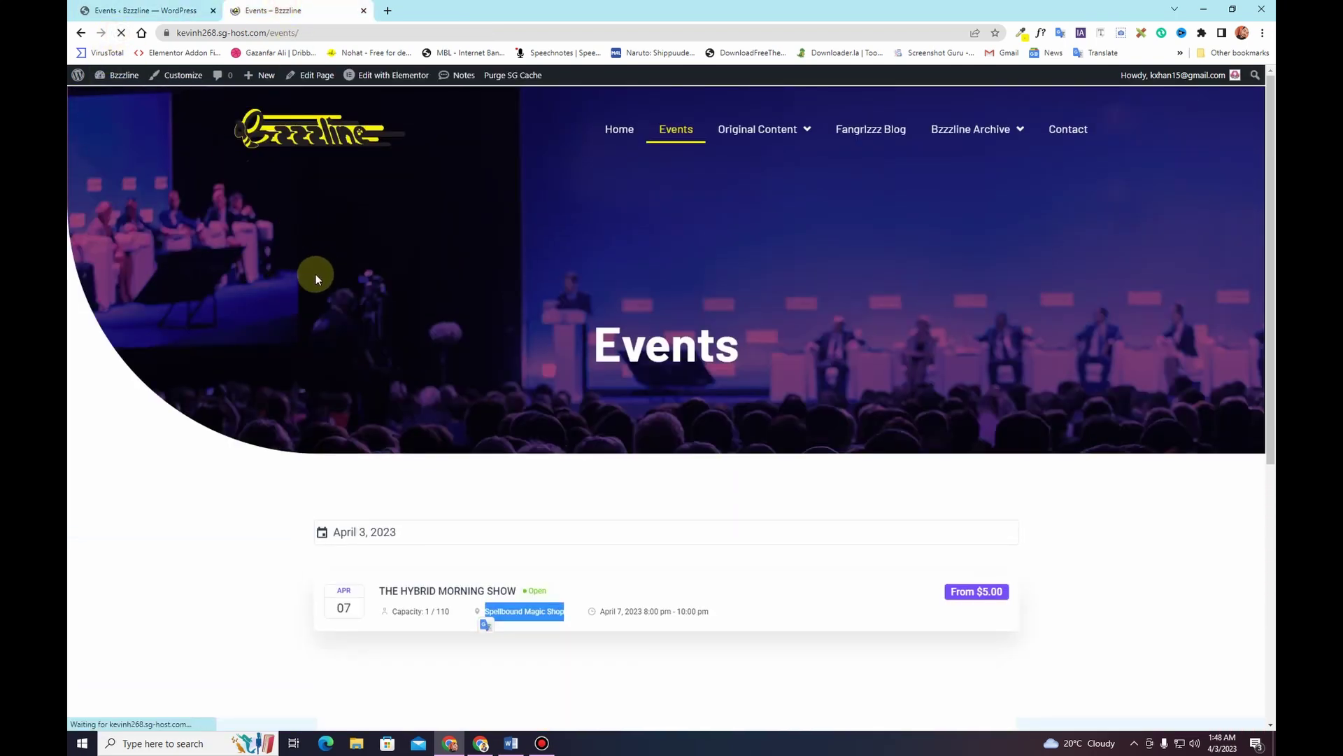
pyautogui.scroll(-3, 482, 481)
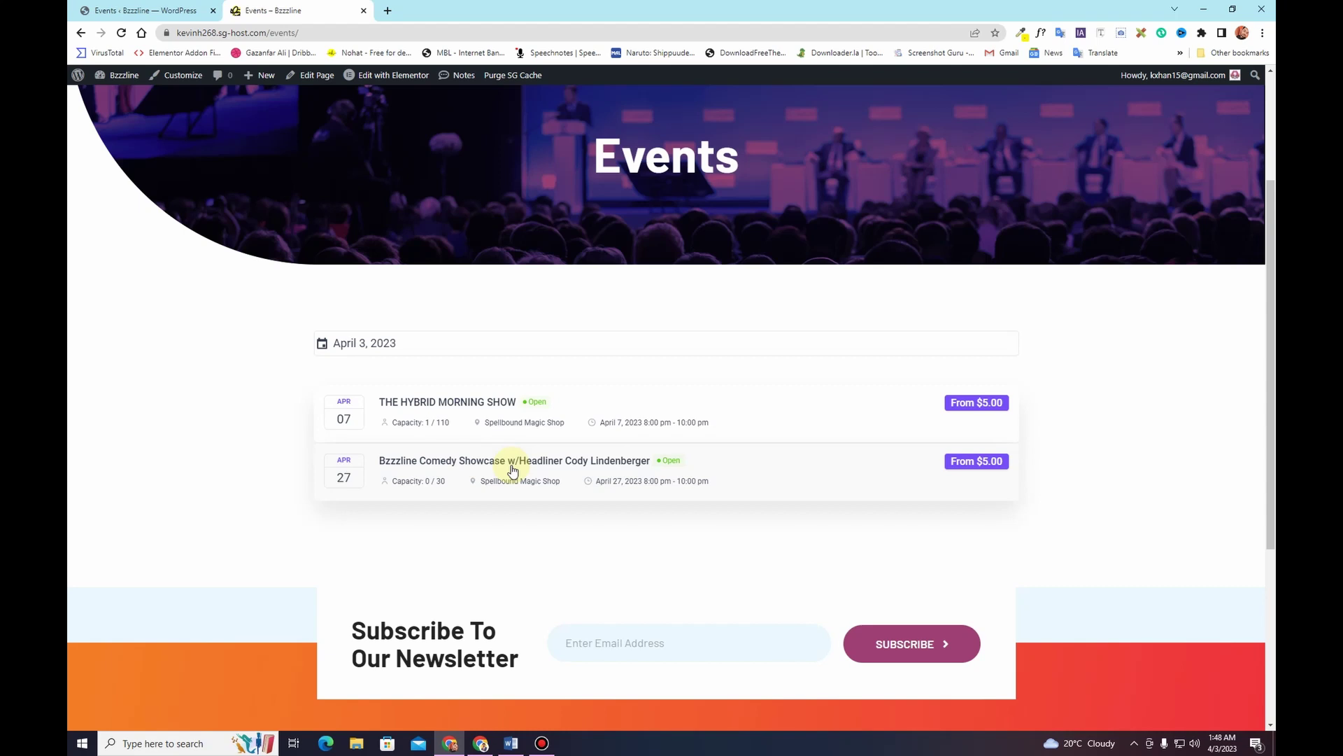
pyautogui.scroll(3, 511, 467)
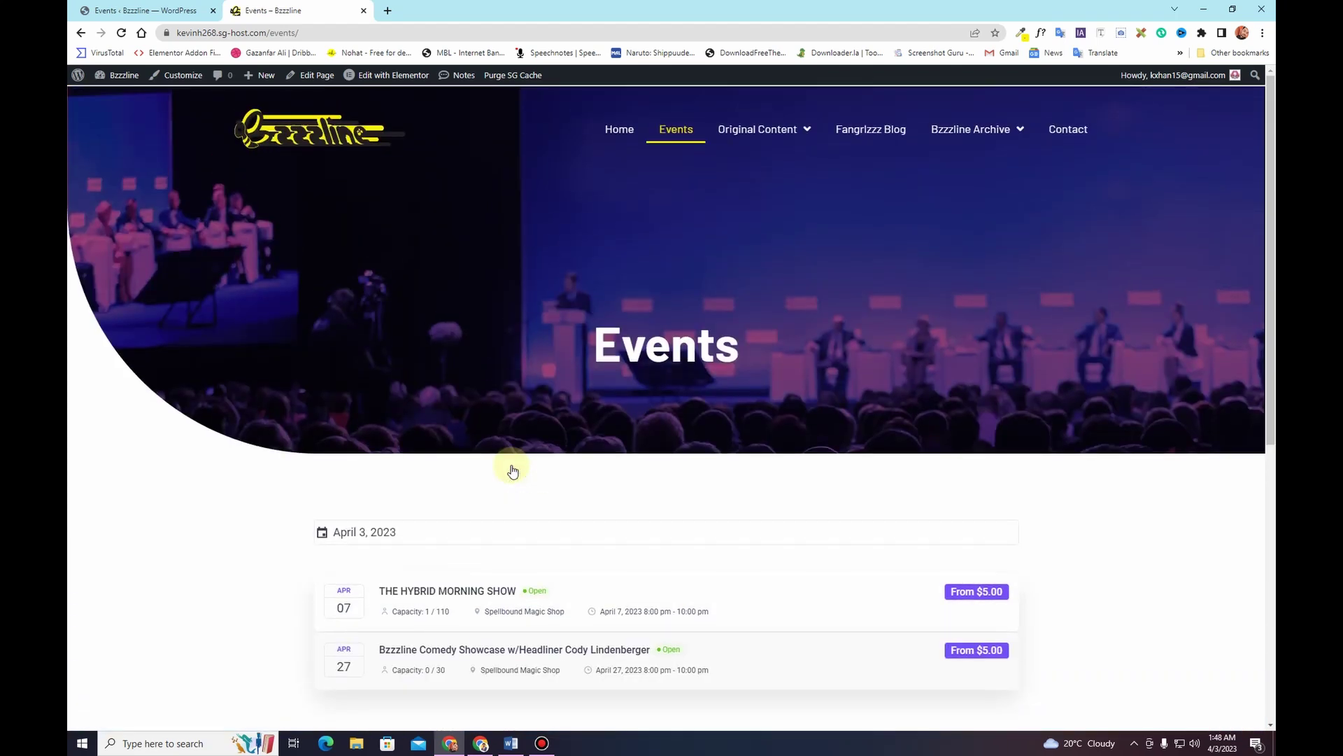
# Open the Events page in Elementor and delete the existing Amelia - Events widget
pyautogui.click(390, 81)
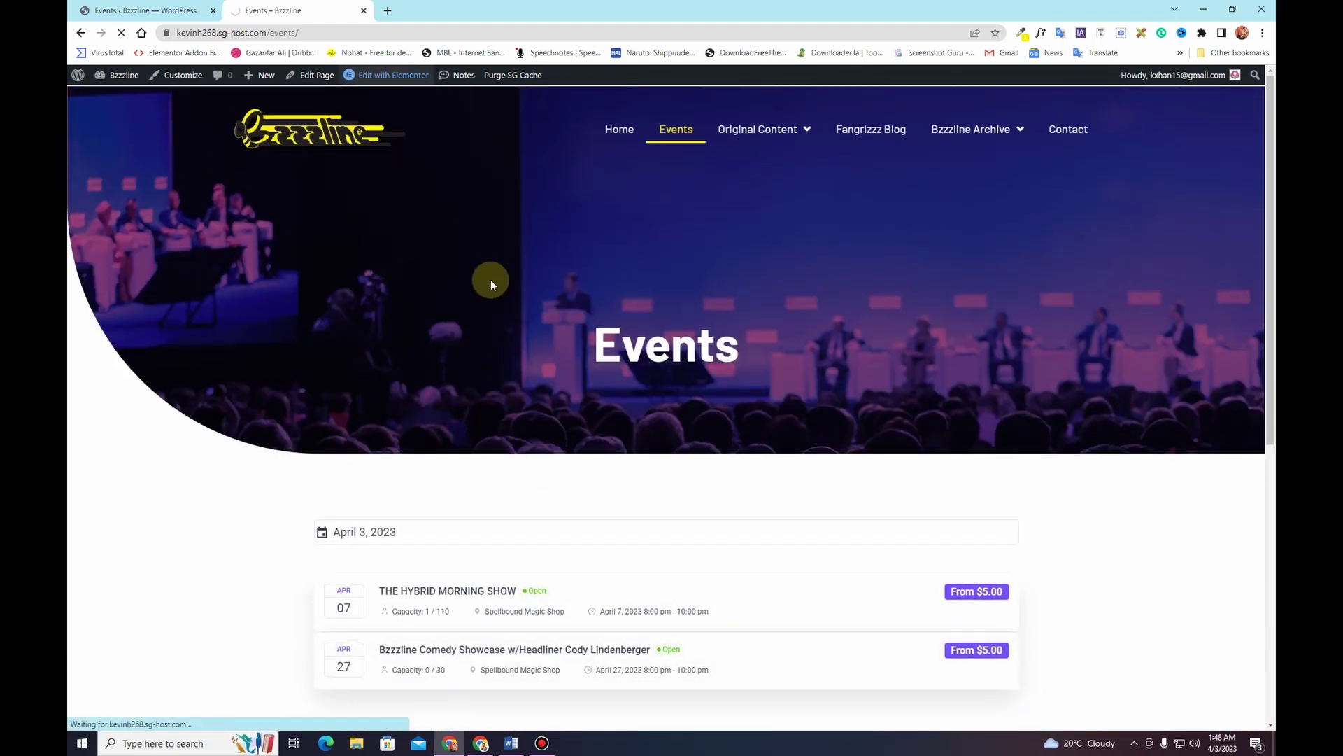
pyautogui.scroll(-3, 597, 350)
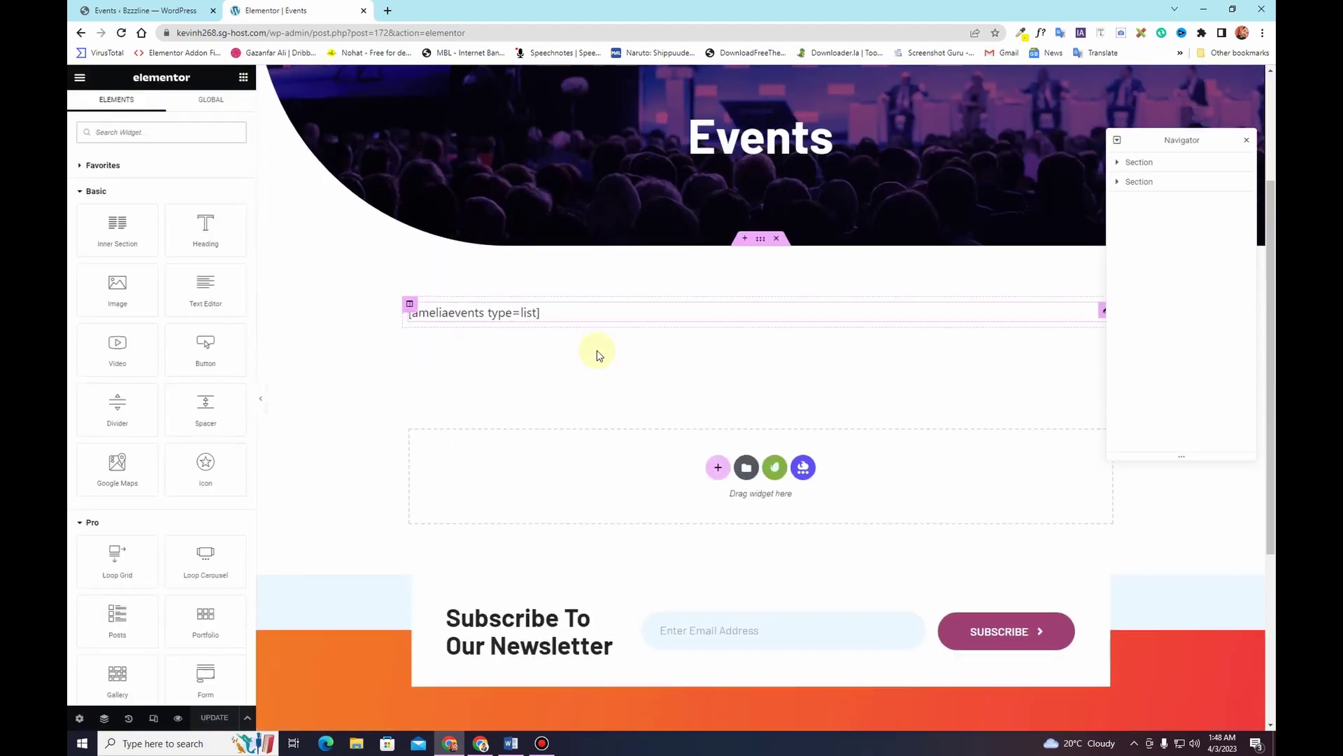
pyautogui.rightClick(605, 313)
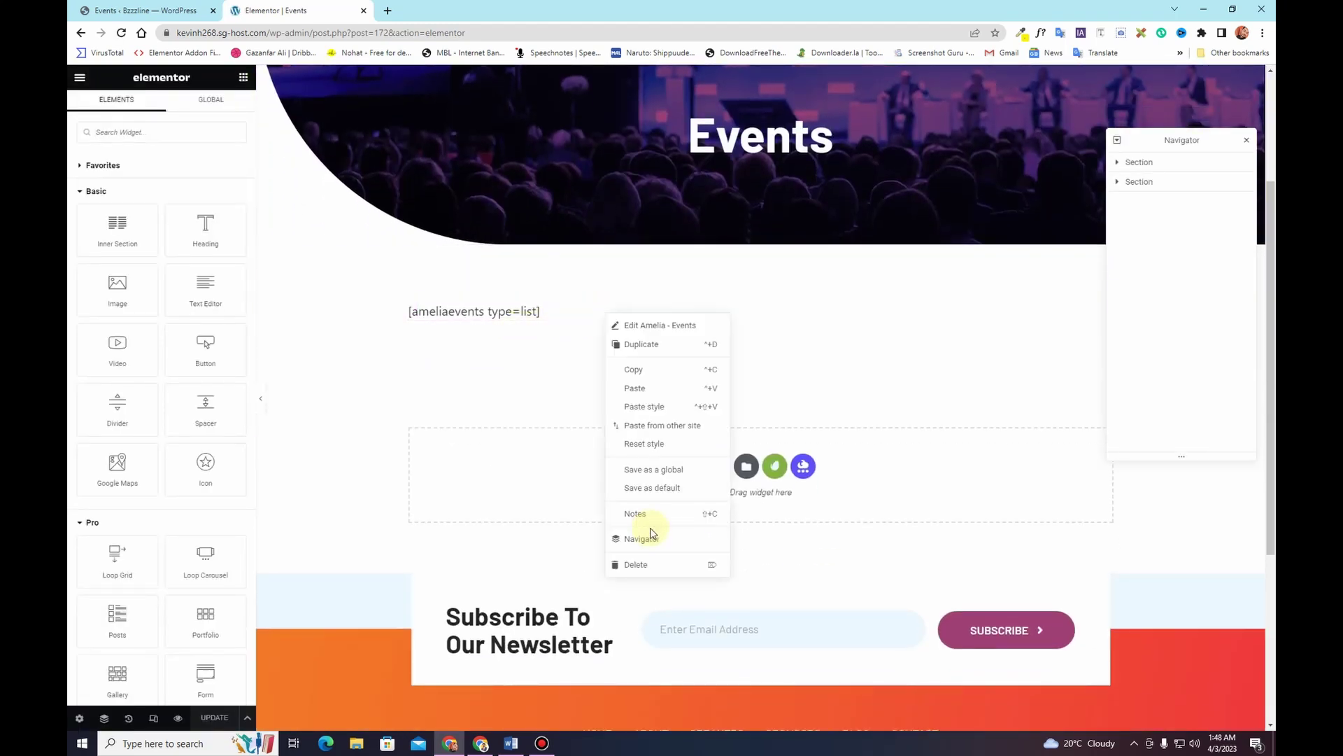
pyautogui.click(634, 564)
# Find the Amelia - Events widget and place it in the empty section with the List (default) show type
pyautogui.click(138, 124)
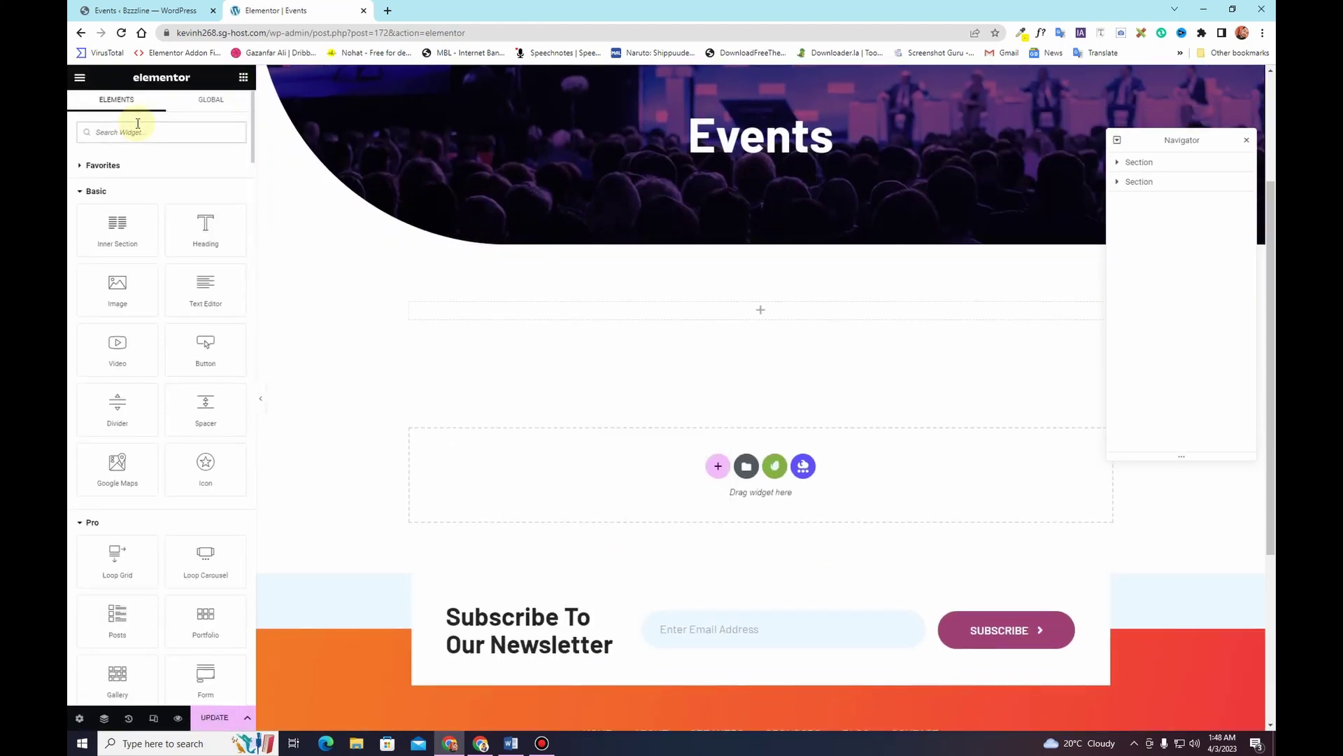
pyautogui.write('amelia')
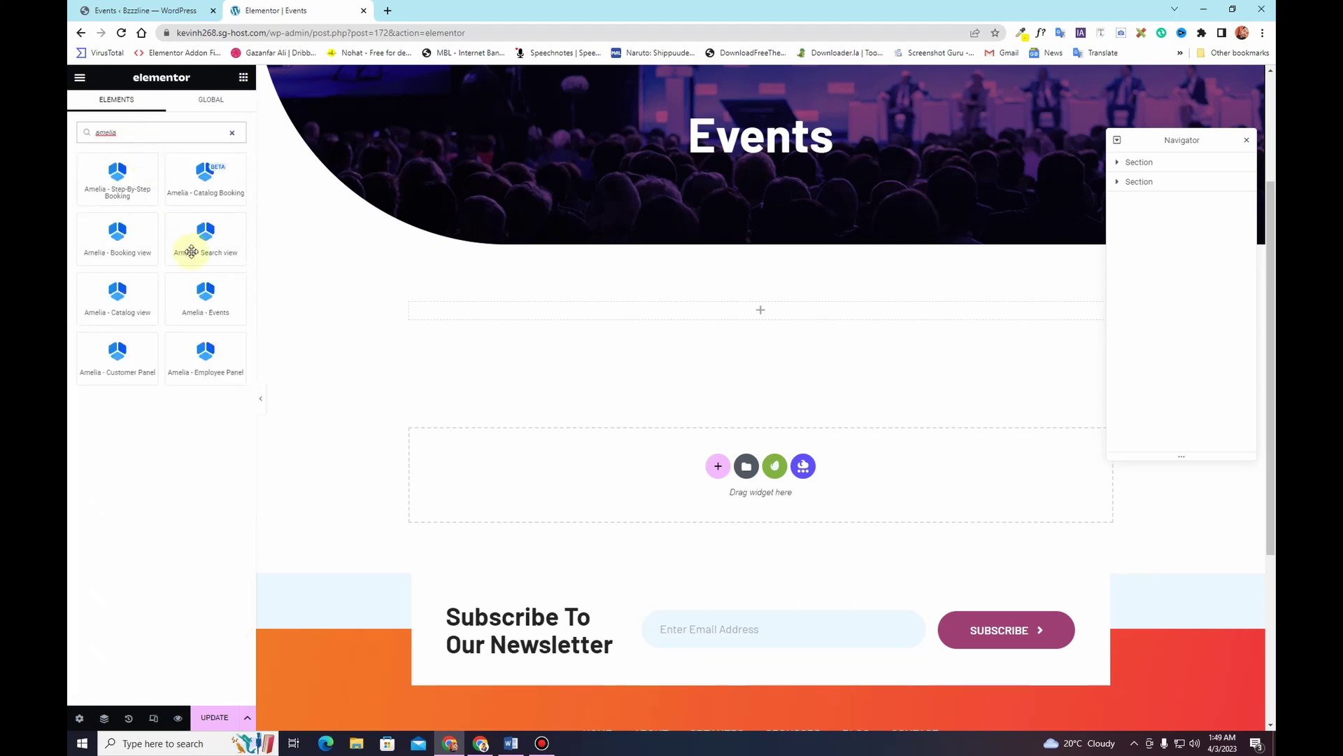
pyautogui.moveTo(205, 305); pyautogui.dragTo(458, 315)
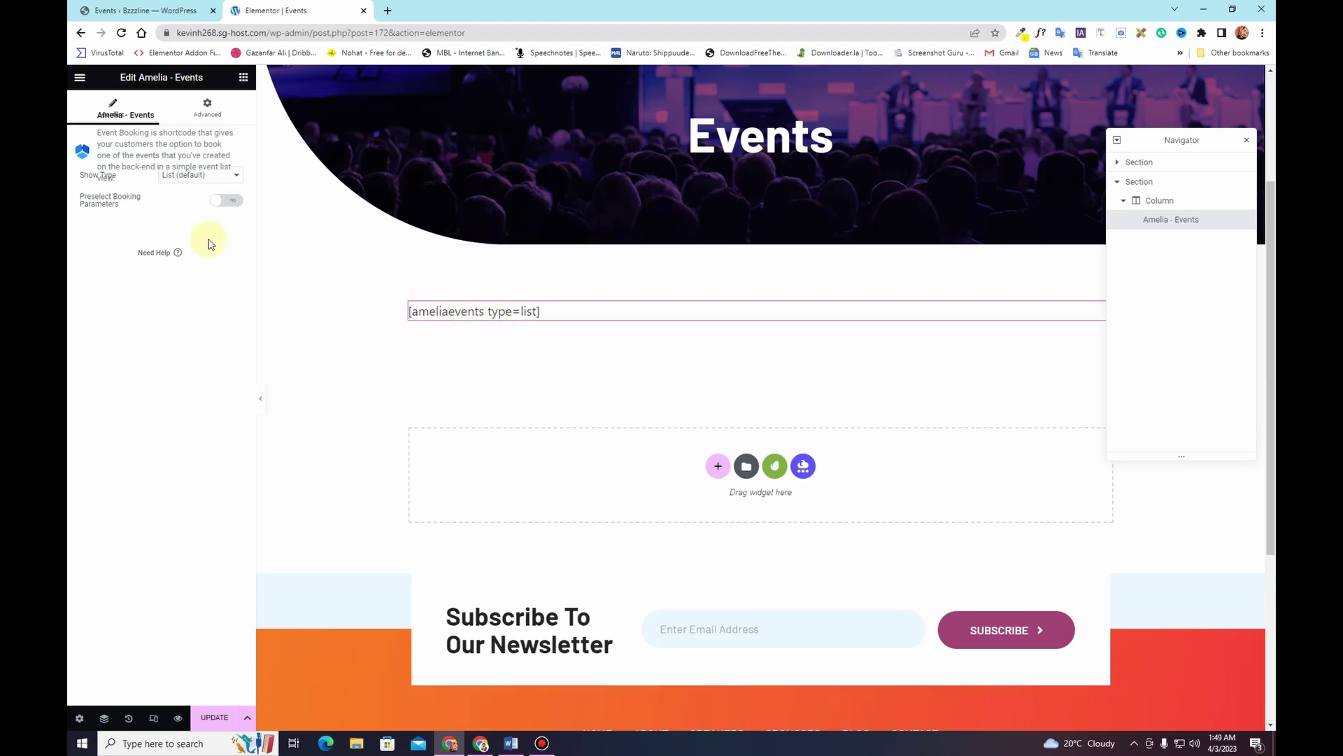
pyautogui.click(190, 180)
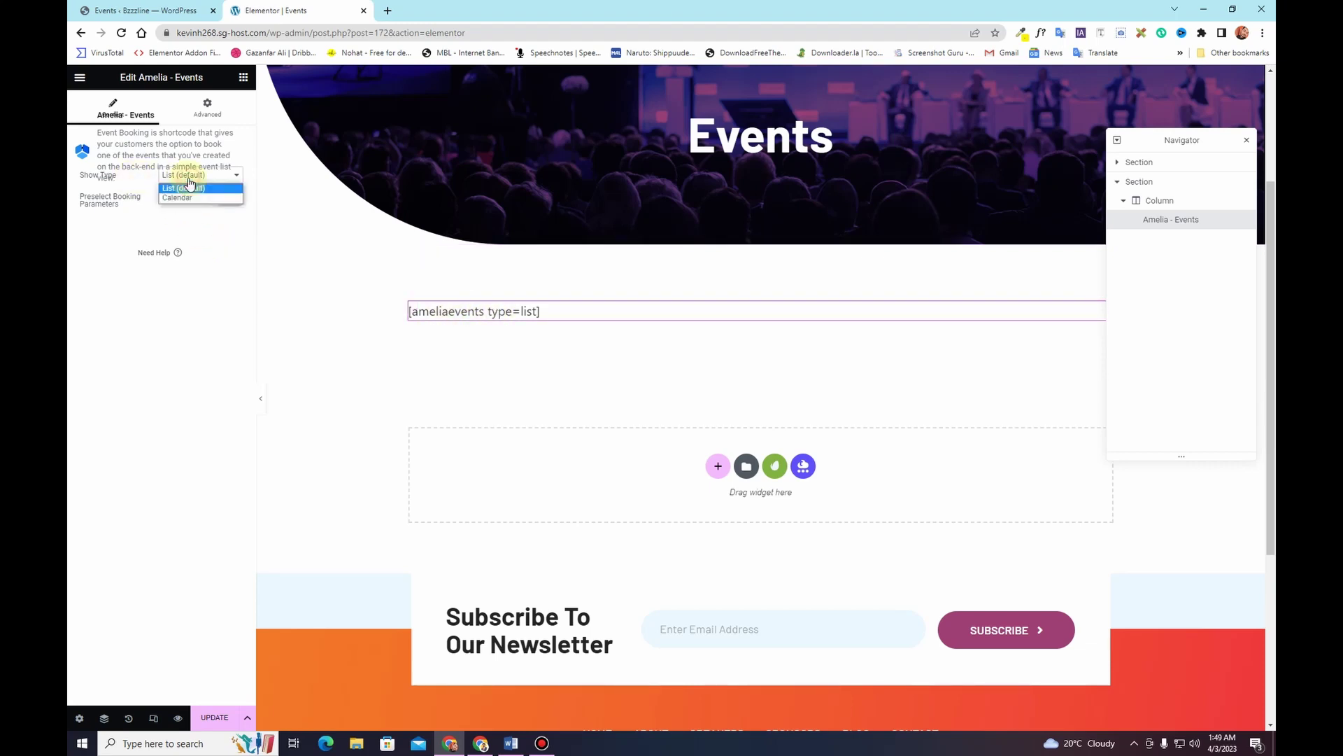
pyautogui.click(190, 187)
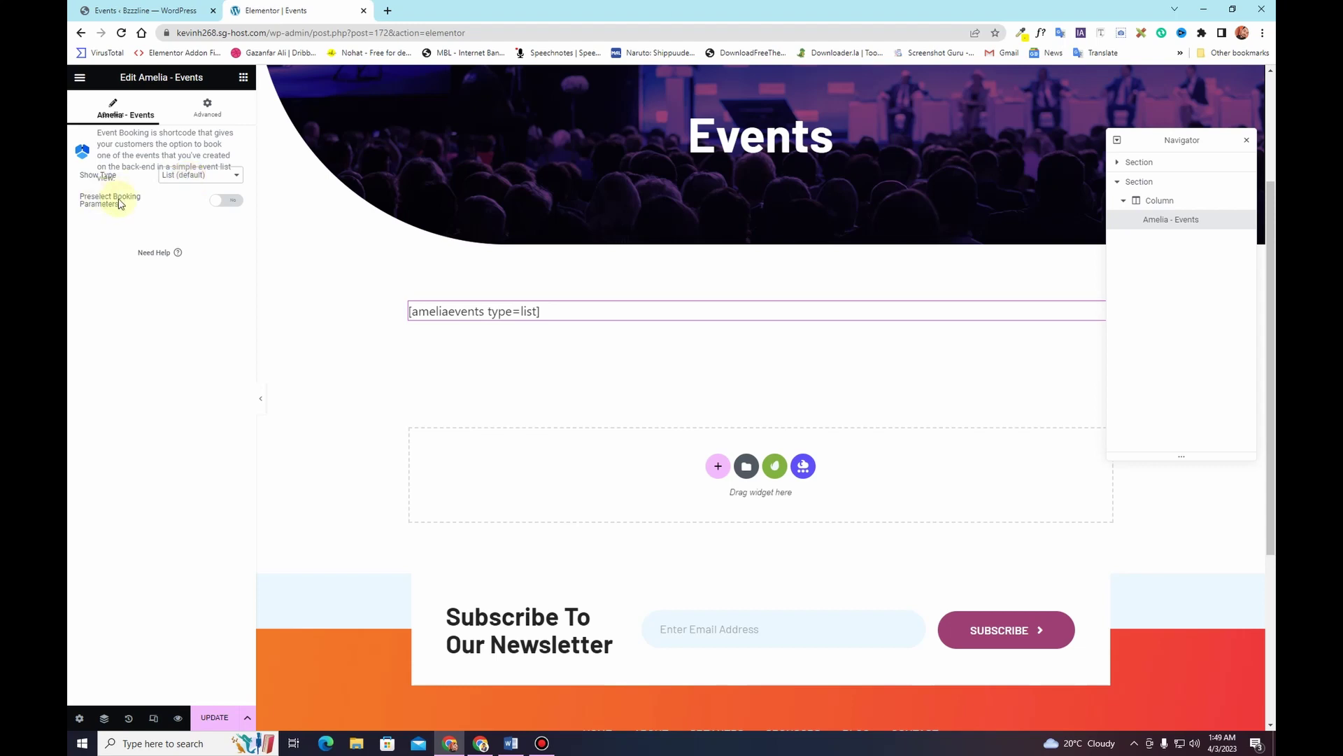
# Enable Preselect Booking Parameters for the widget, keep Show all events selected, and update the page
pyautogui.click(227, 201)
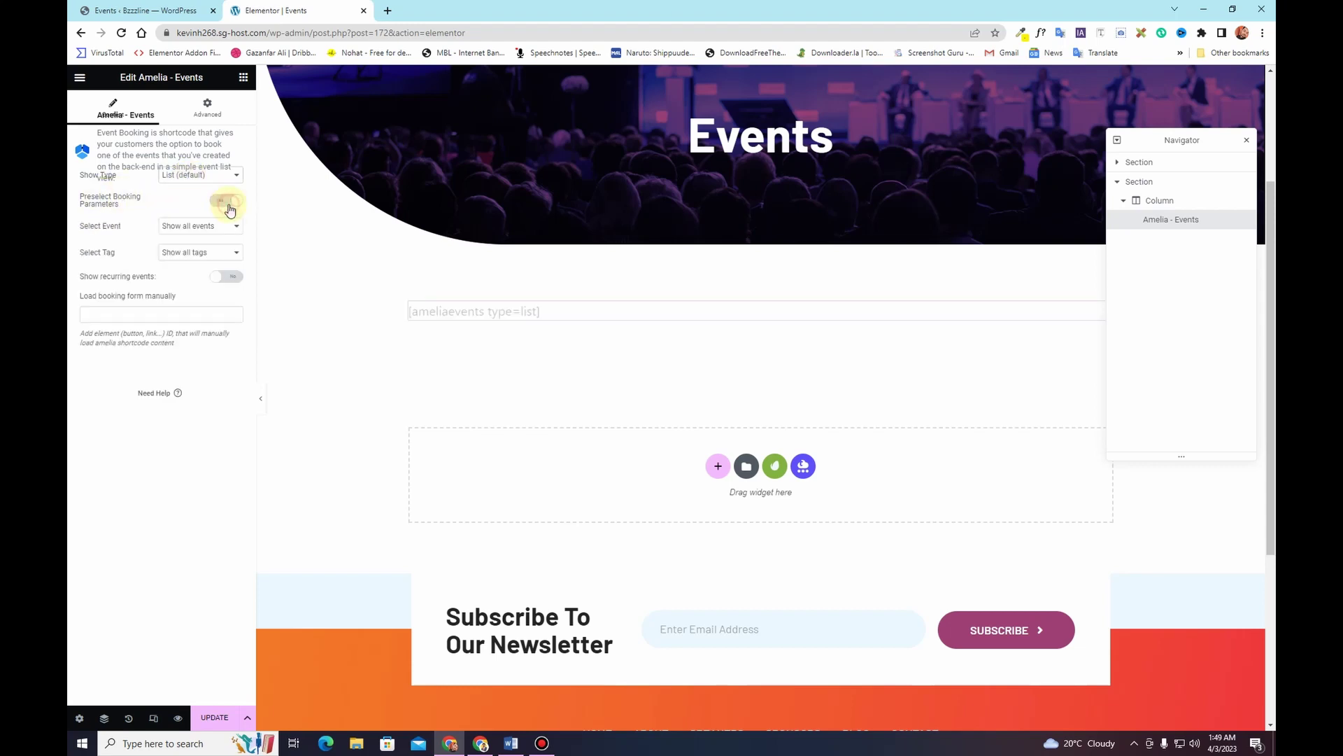
pyautogui.click(188, 227)
pyautogui.click(189, 228)
pyautogui.click(211, 719)
pyautogui.click(187, 227)
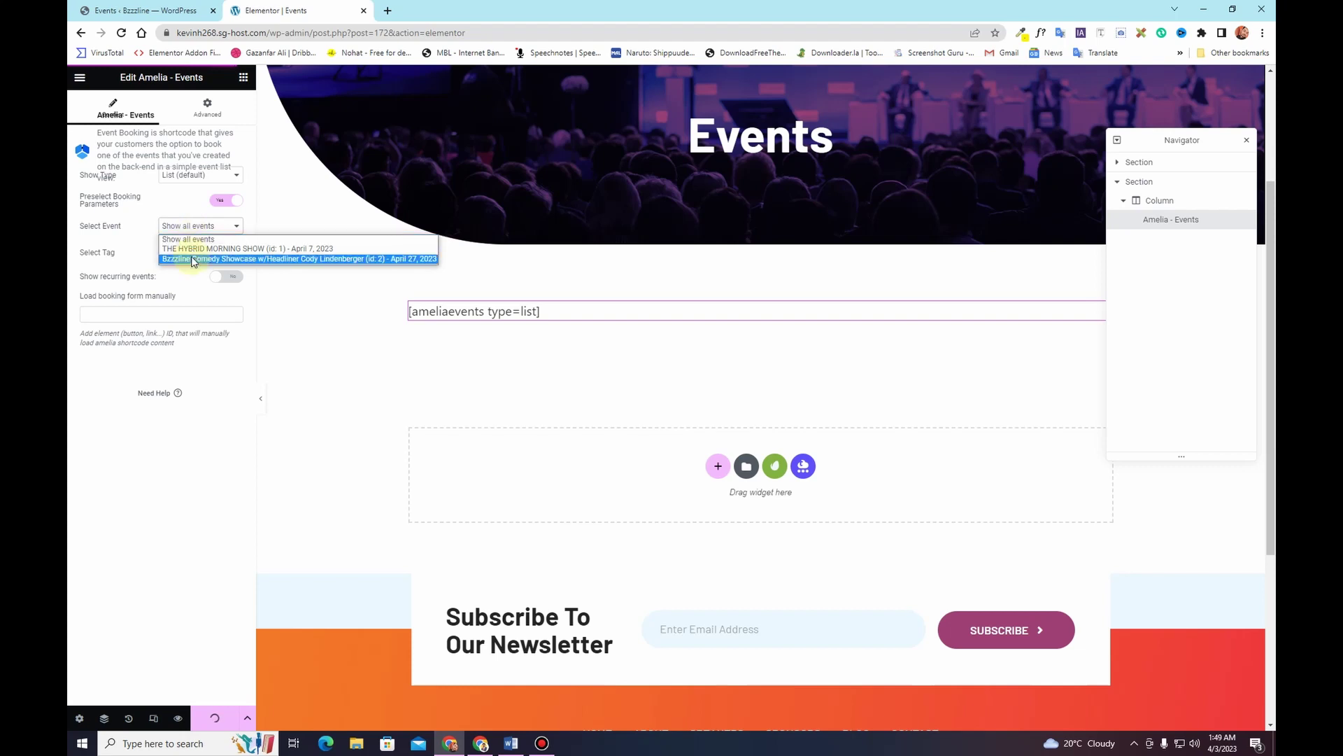
pyautogui.click(194, 238)
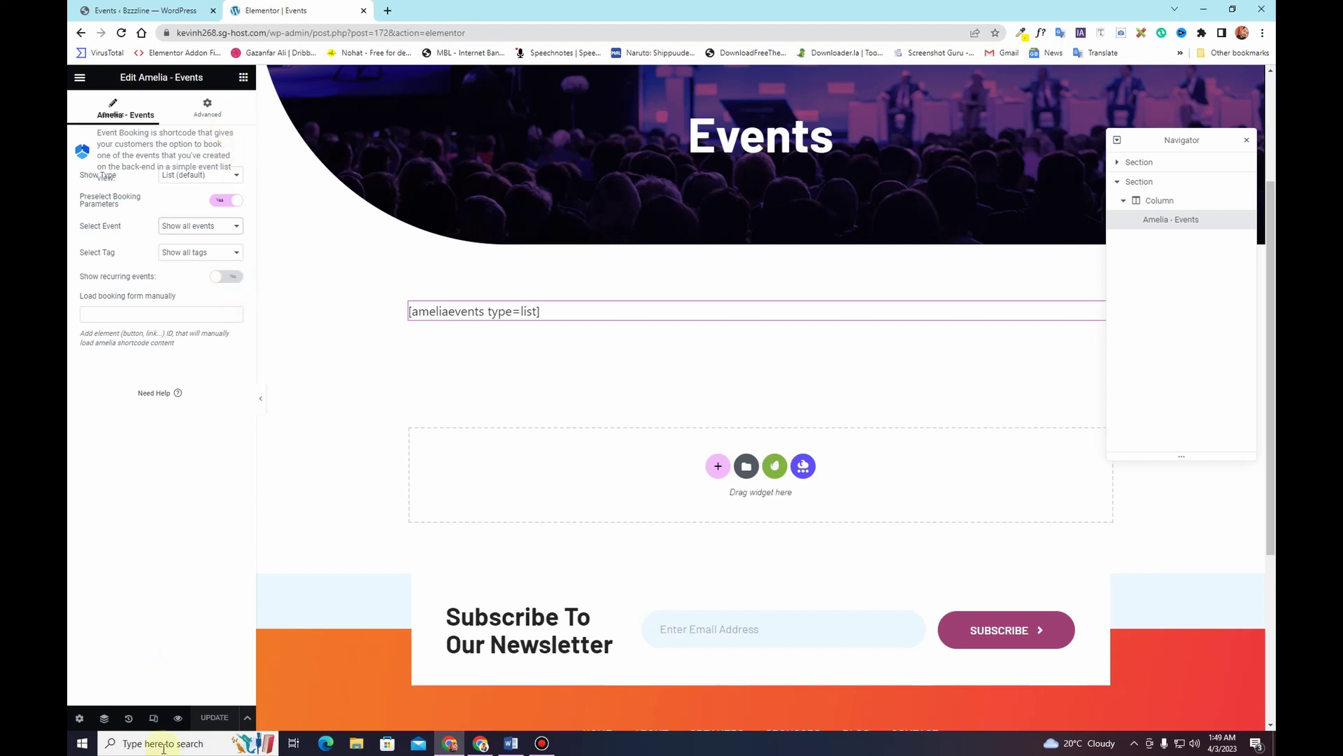
# Preview the updated Events page to check its event list, and return to the Amelia events list
pyautogui.click(178, 718)
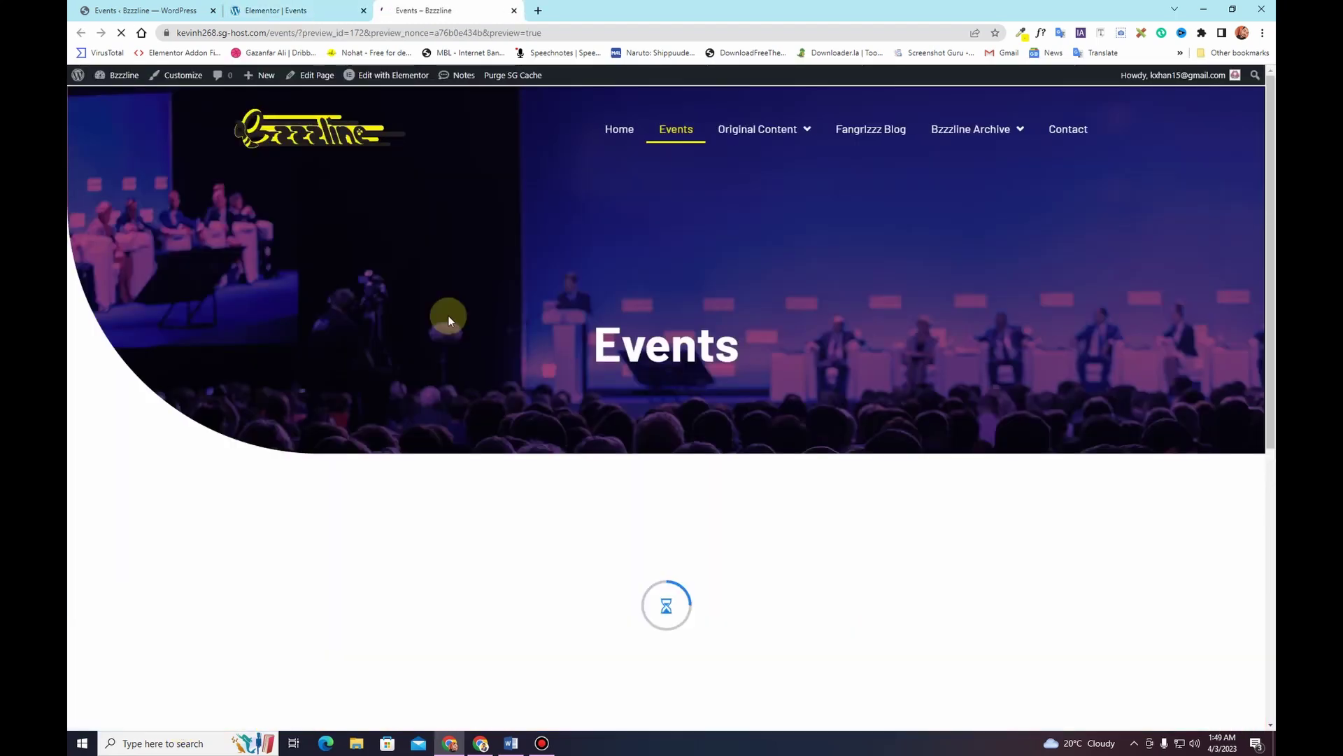
pyautogui.scroll(-4, 448, 321)
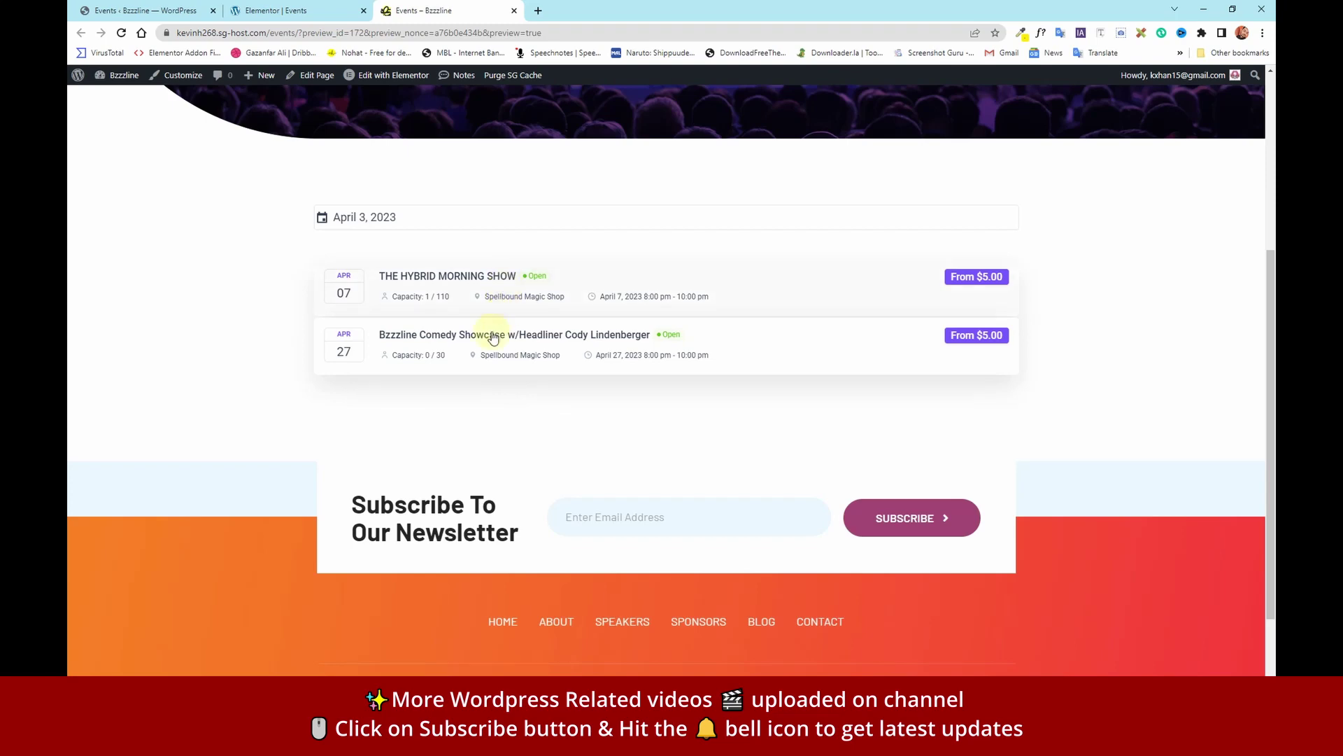
pyautogui.click(107, 6)
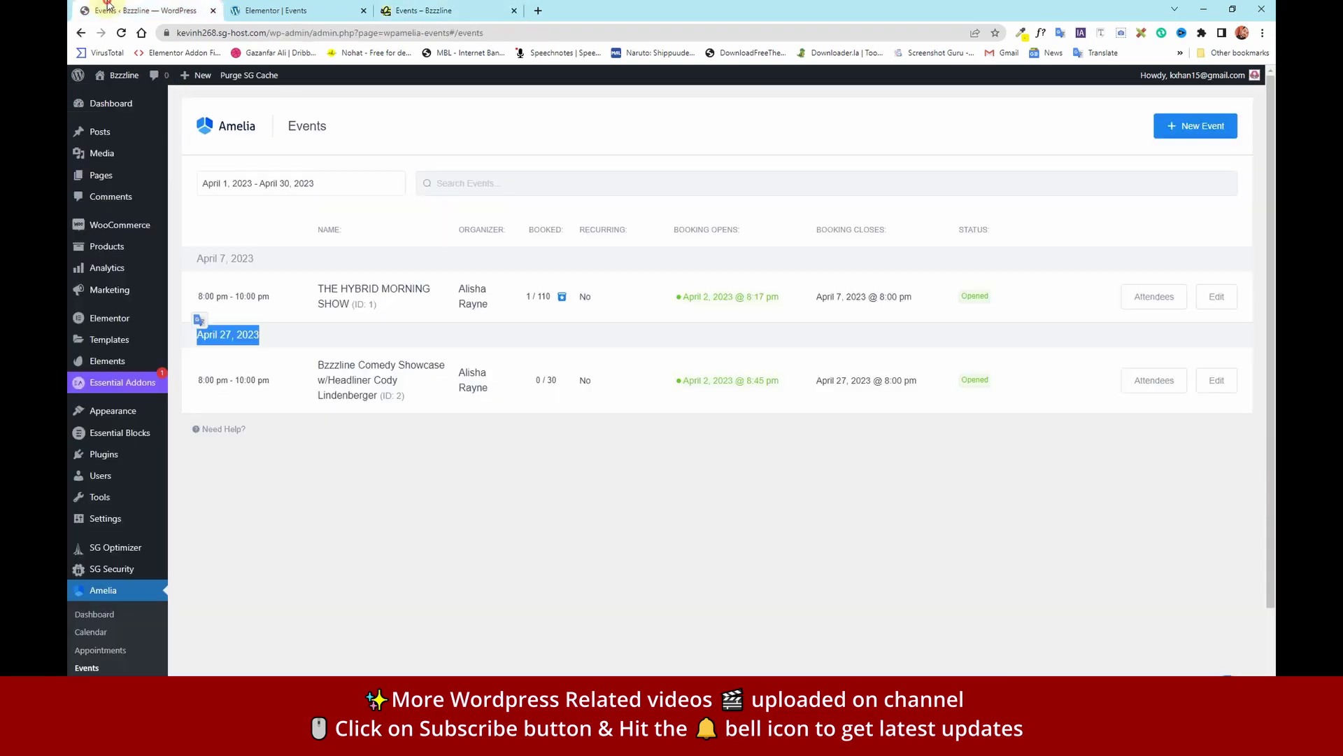
# Switch to the Bzzline info document in Word and copy the event title "Downtown Open Mic at Lucky's Bar"
pyautogui.click(309, 459)
pyautogui.hotkey('alt', 'Tab')
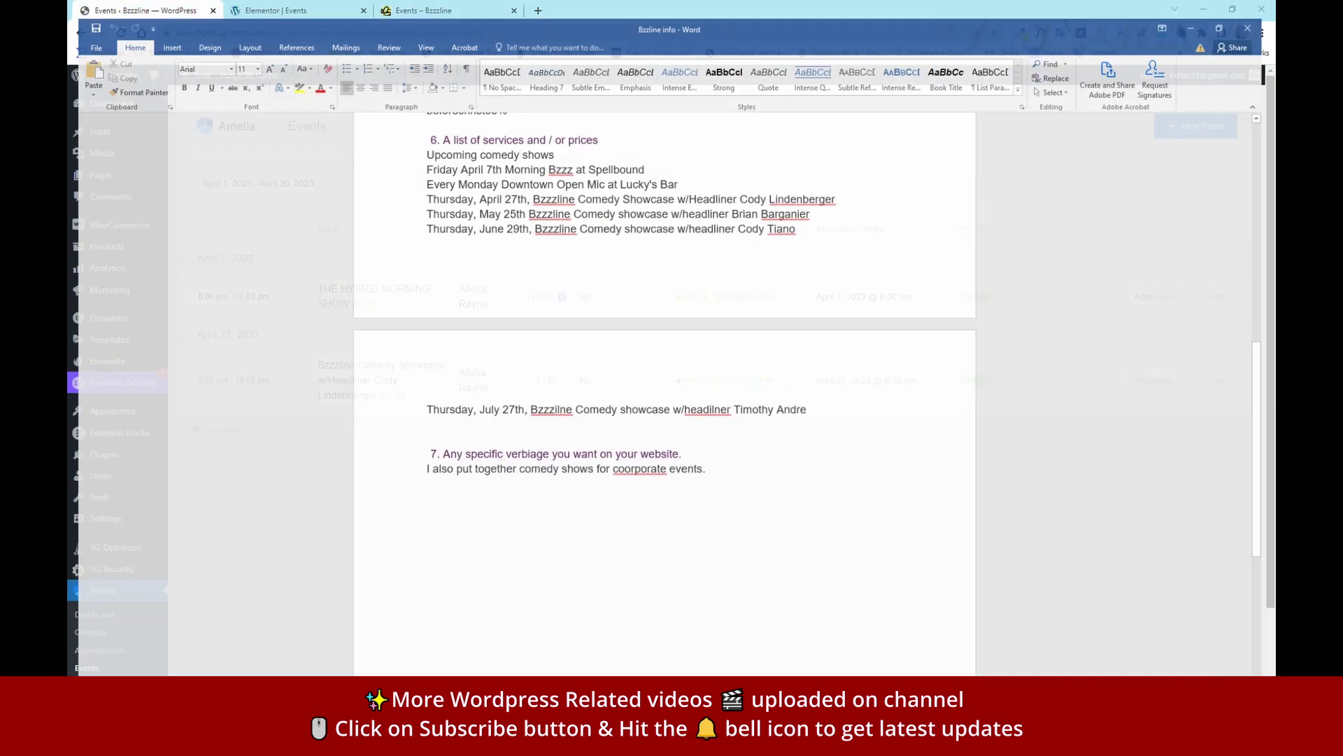
pyautogui.scroll(3, 546, 361)
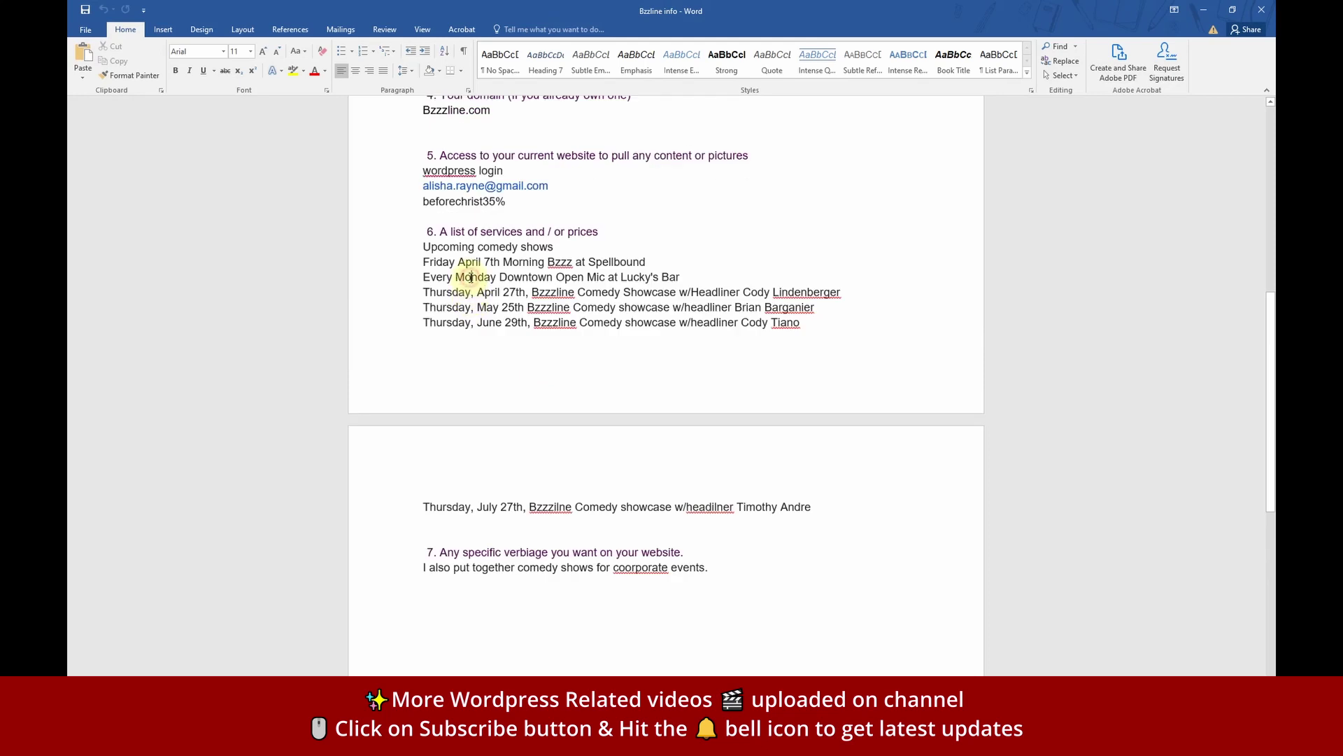
pyautogui.moveTo(418, 277); pyautogui.dragTo(541, 277)
pyautogui.moveTo(595, 278); pyautogui.dragTo(527, 283)
pyautogui.hotkey('ctrl', 'c')
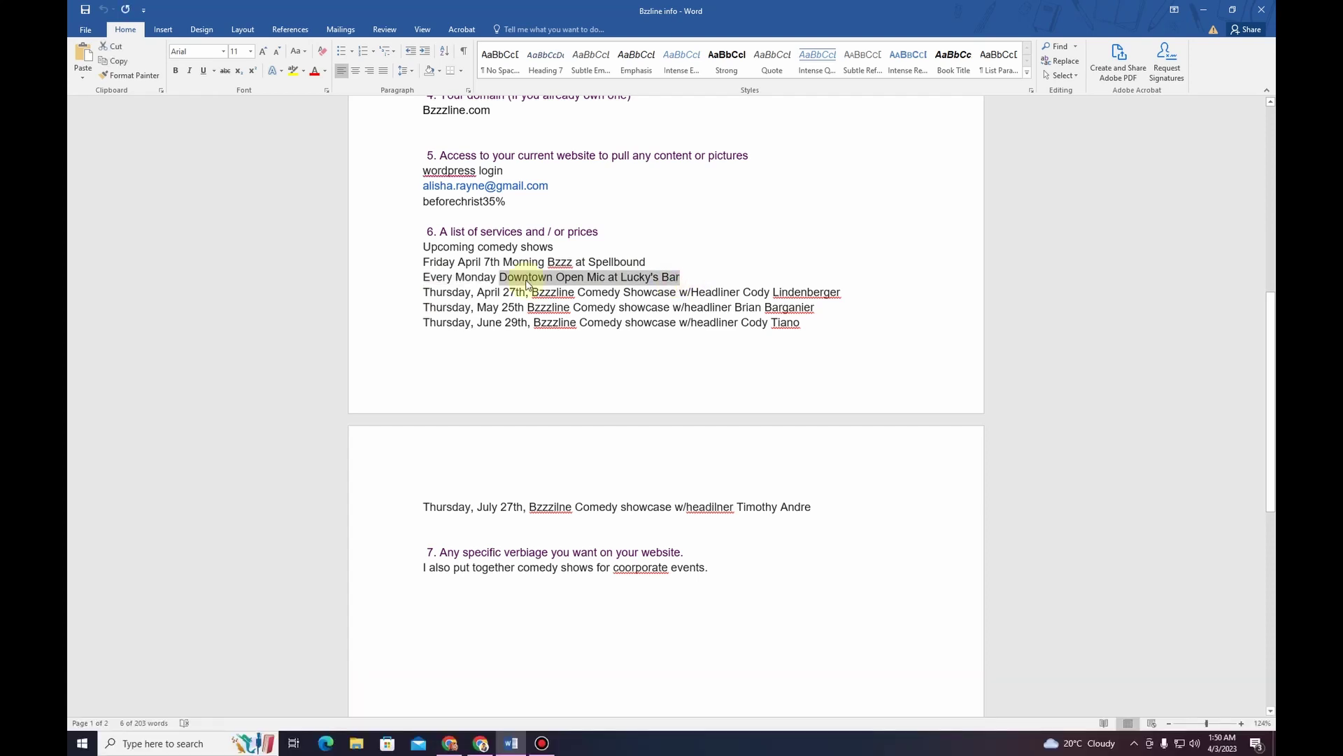
# Return to the Amelia events list in the browser and start a new event named "Downtown Open Mic at Lucky's Bar"
pyautogui.click(1203, 9)
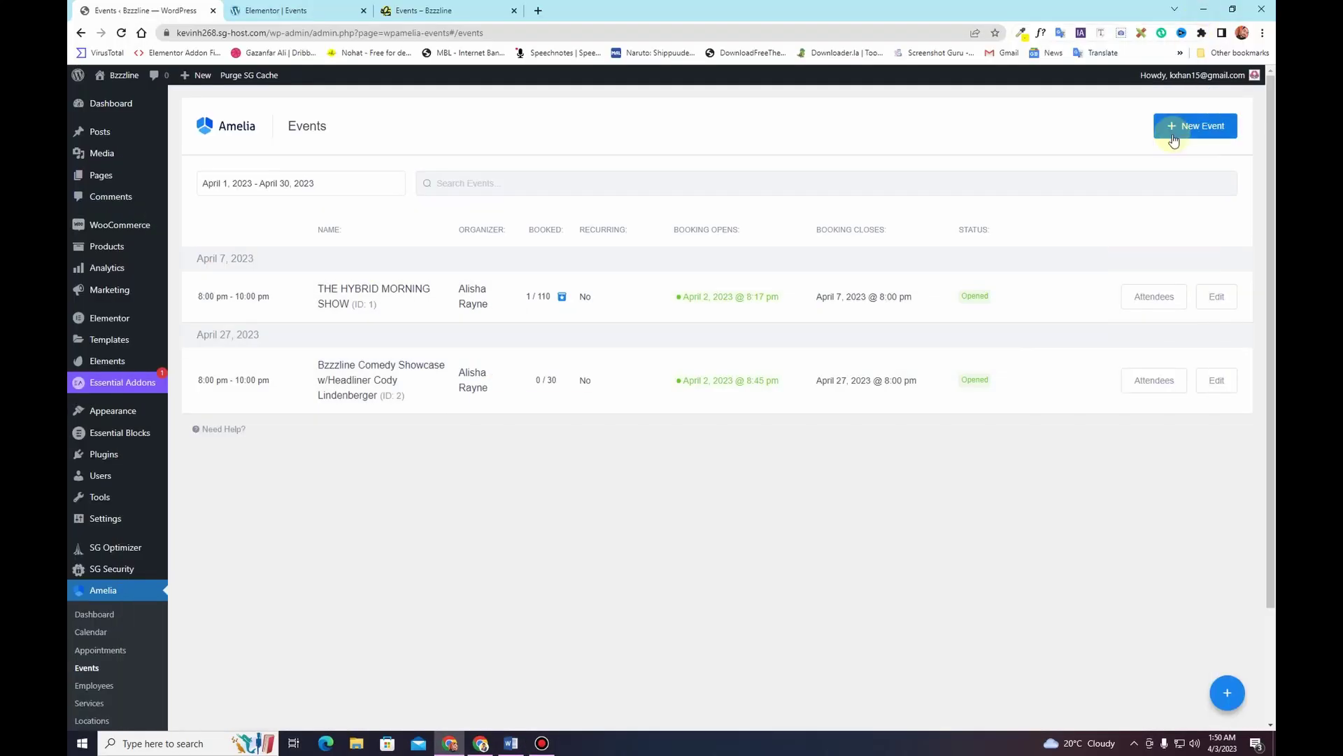
pyautogui.click(1189, 128)
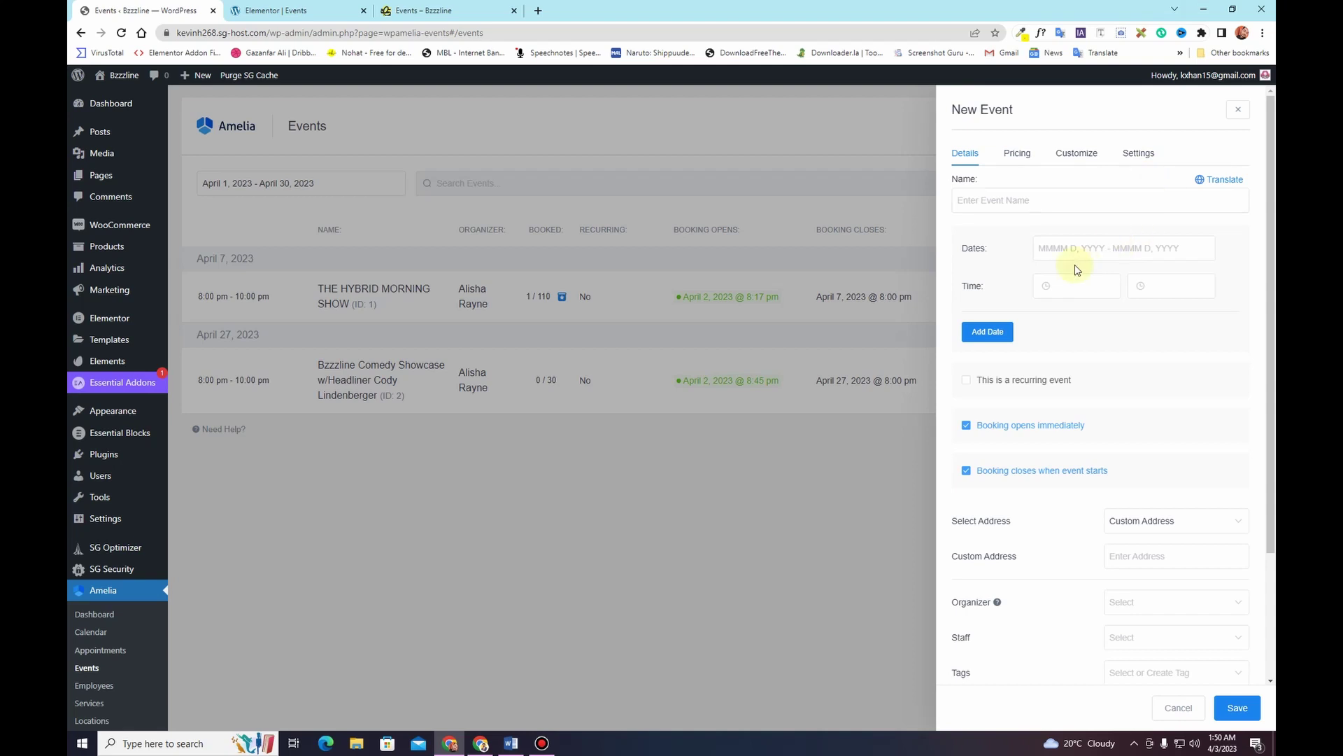
pyautogui.click(1015, 200)
pyautogui.hotkey('ctrl', 'v')
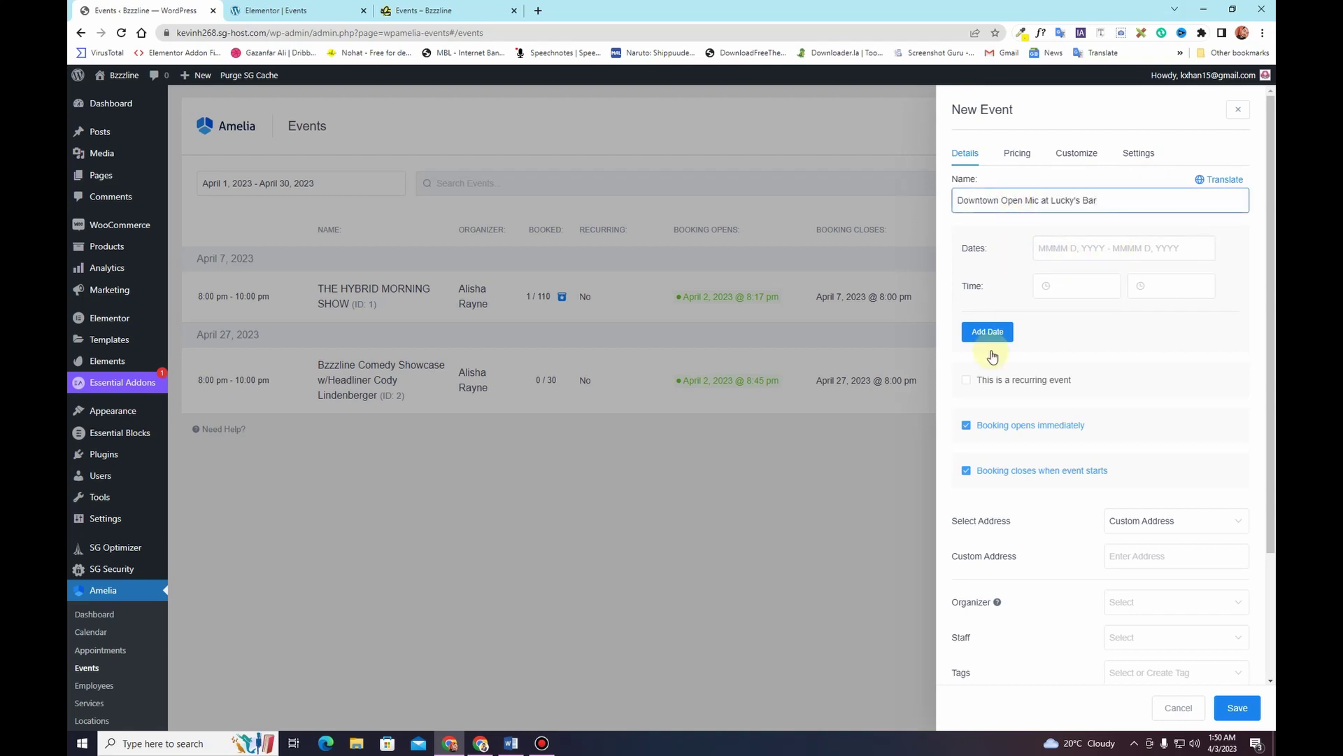
# Make the event recurring weekly, every 1 week, until December 31, 2023
pyautogui.click(967, 381)
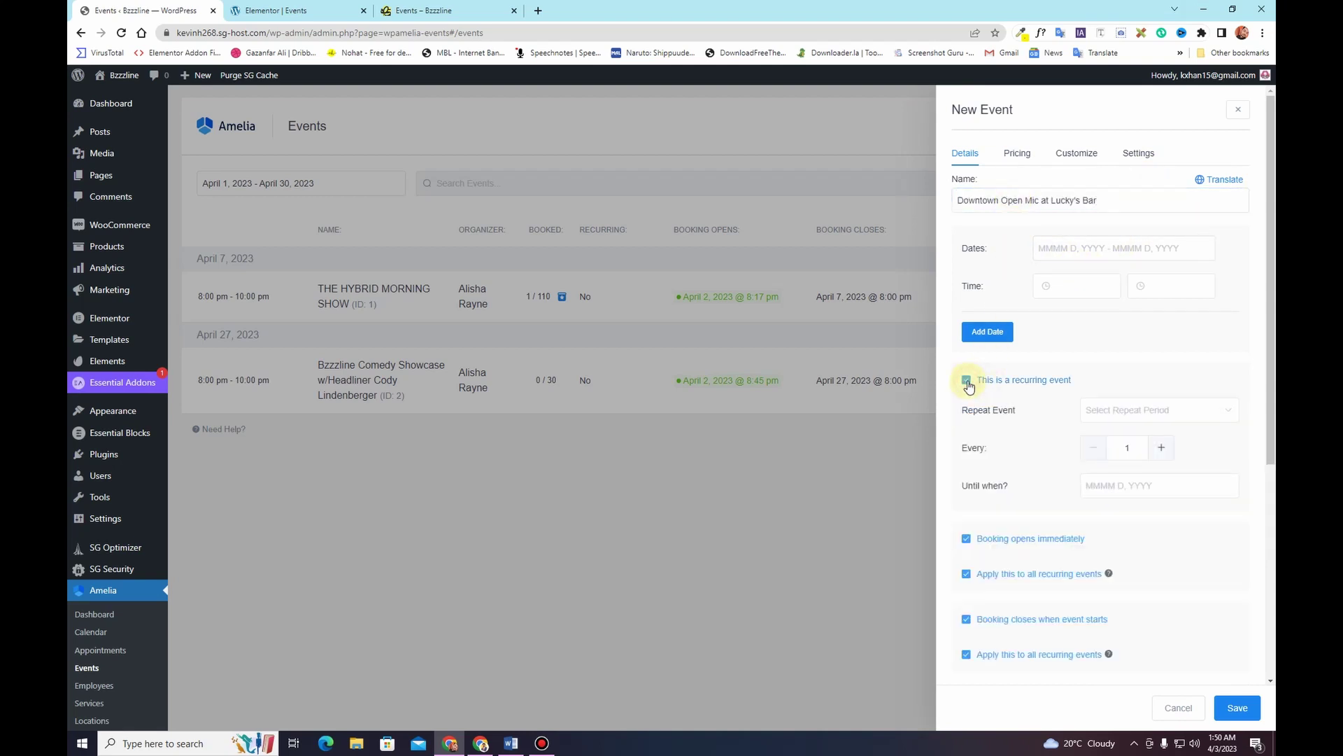
pyautogui.scroll(-1, 1056, 395)
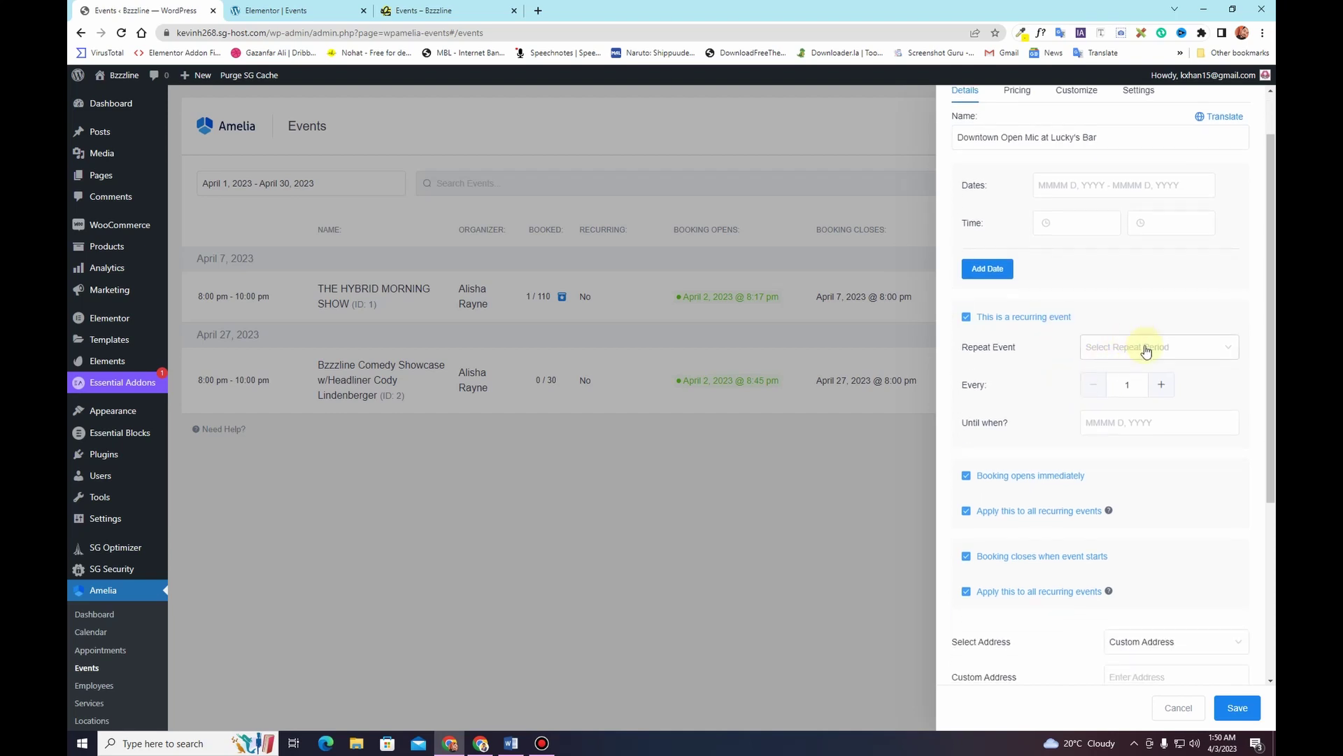
pyautogui.click(1191, 352)
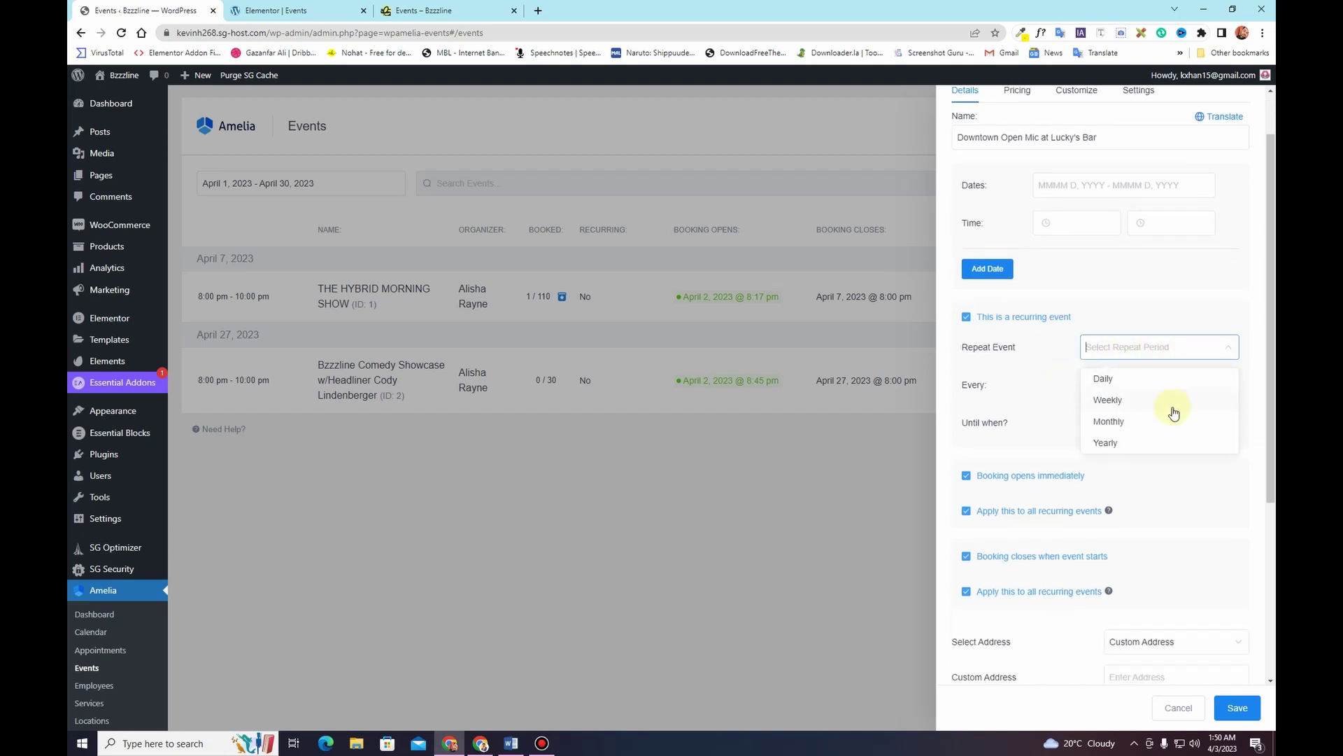
pyautogui.click(1174, 406)
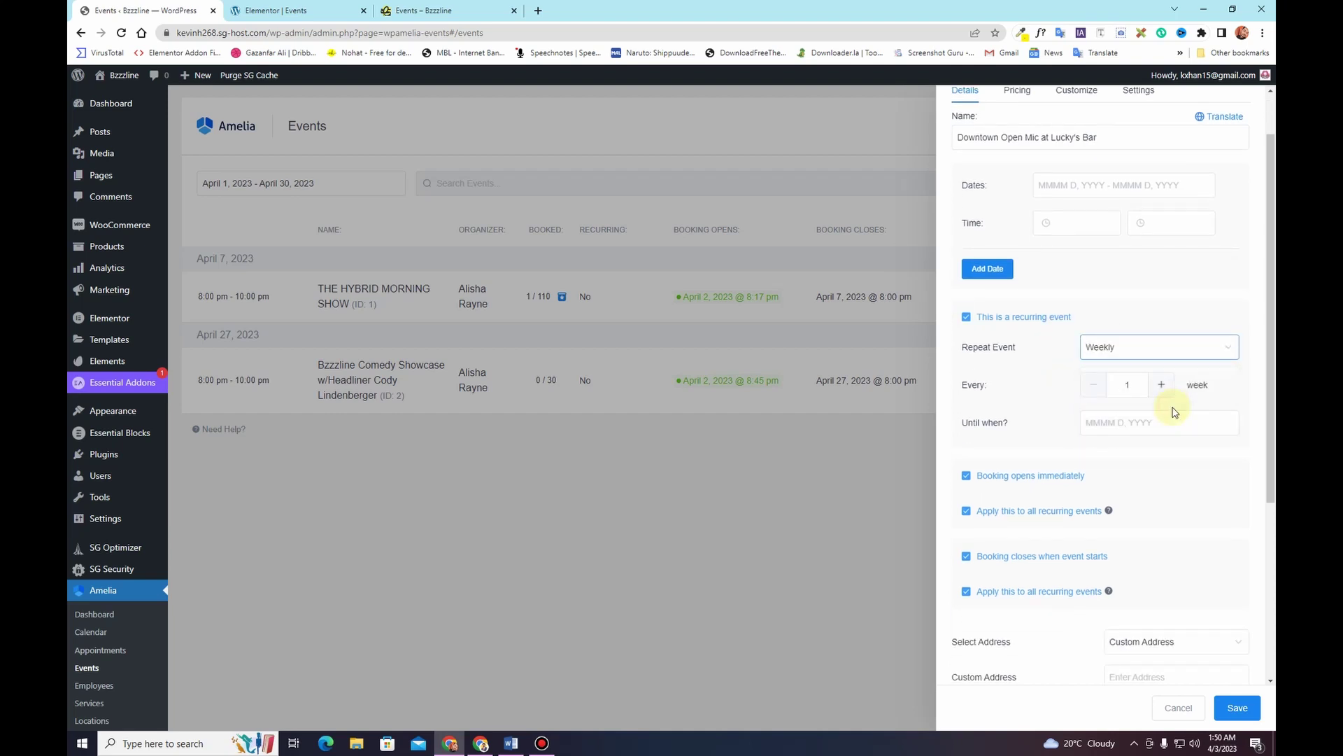
pyautogui.click(1104, 425)
pyautogui.click(1225, 250)
pyautogui.click(1225, 250)
pyautogui.click(1225, 250)
pyautogui.click(1225, 251)
pyautogui.click(1225, 250)
pyautogui.click(1225, 251)
pyautogui.click(1225, 251)
pyautogui.click(1224, 369)
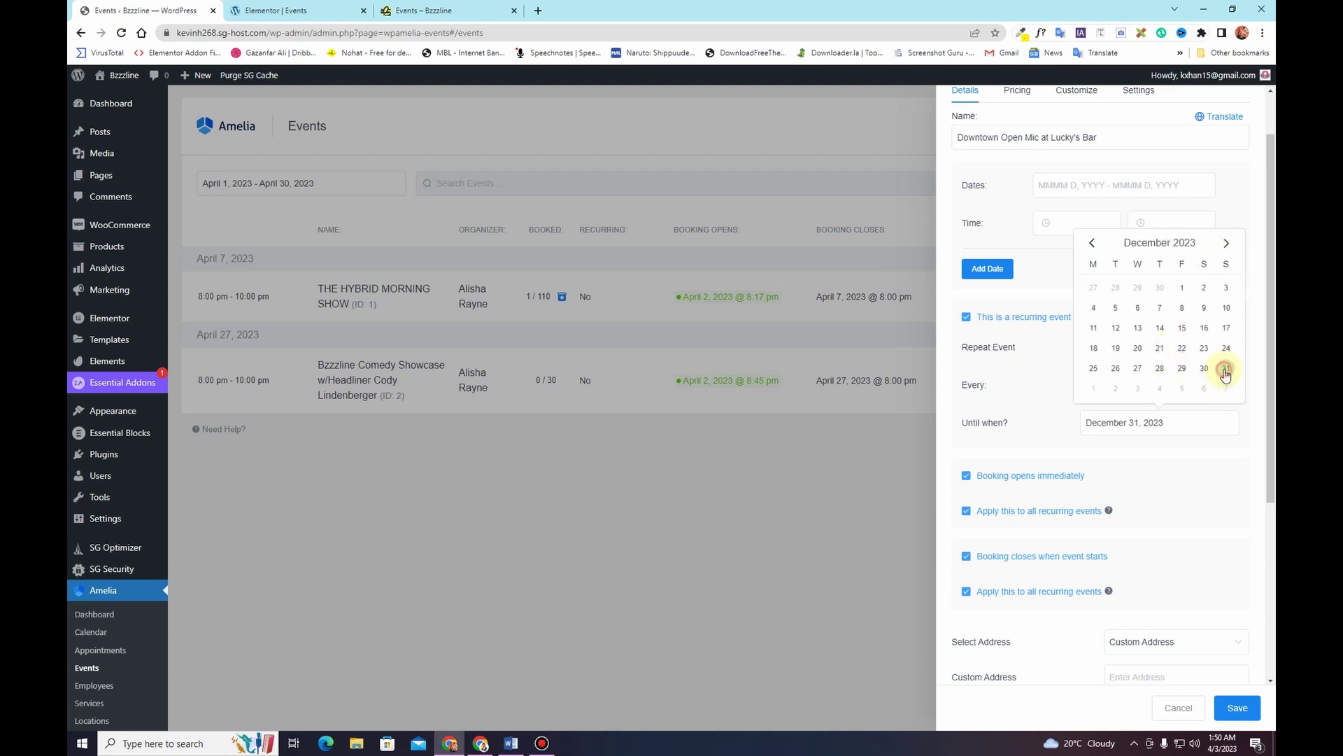
# Set the event's date range to April 3, 2023 - December 25, 2023
pyautogui.scroll(1, 1035, 392)
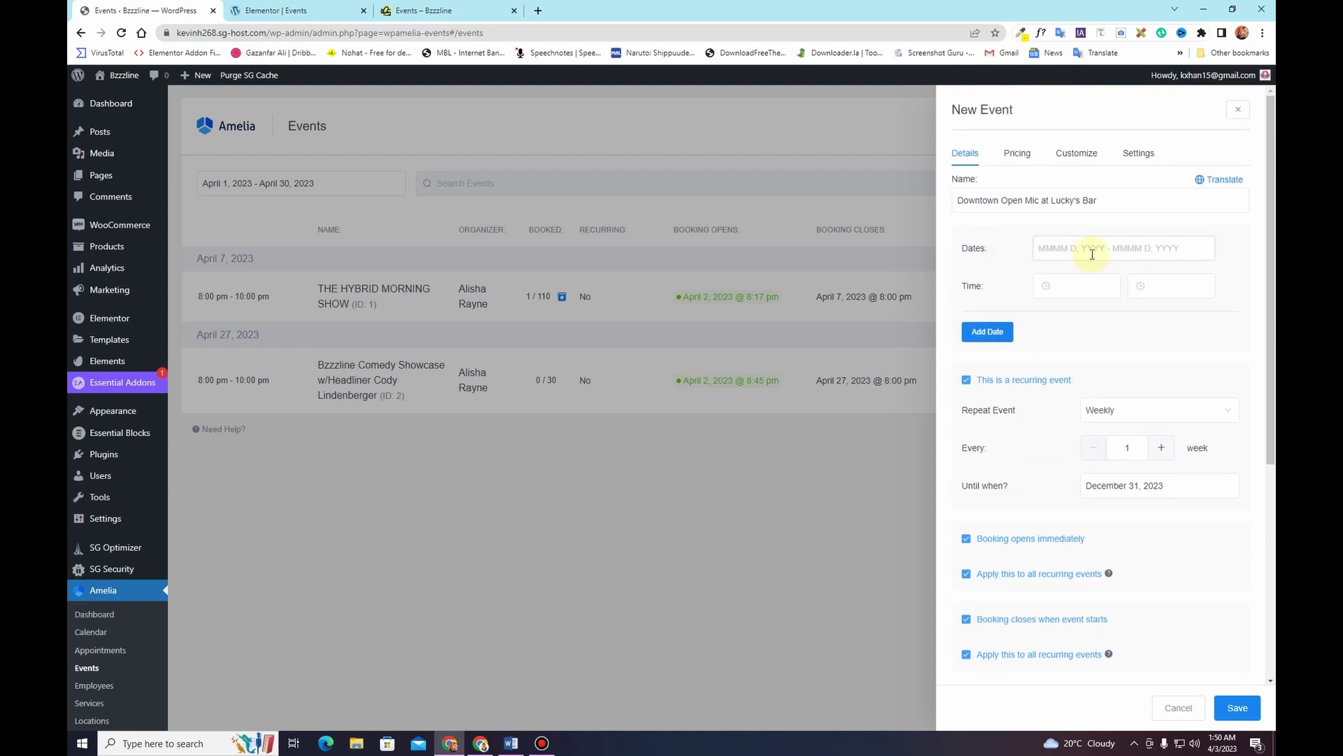
pyautogui.click(1093, 251)
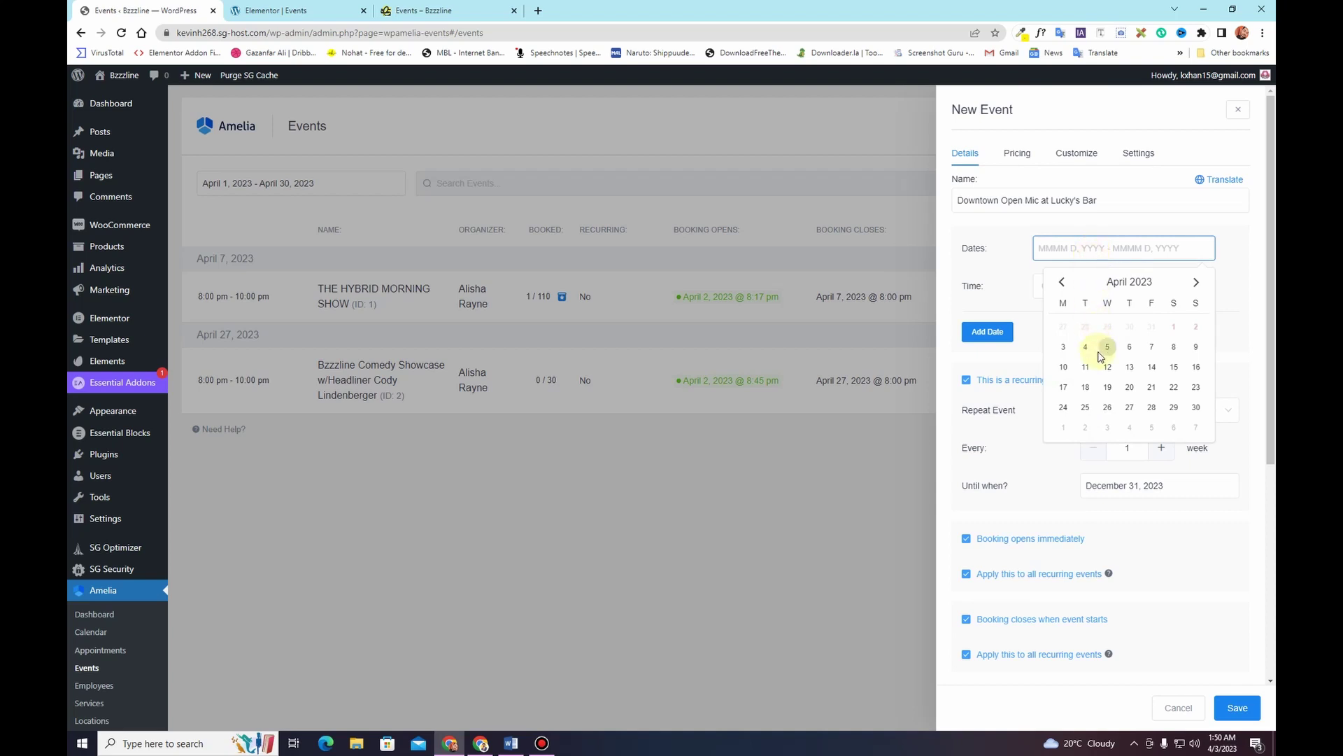
pyautogui.click(1063, 347)
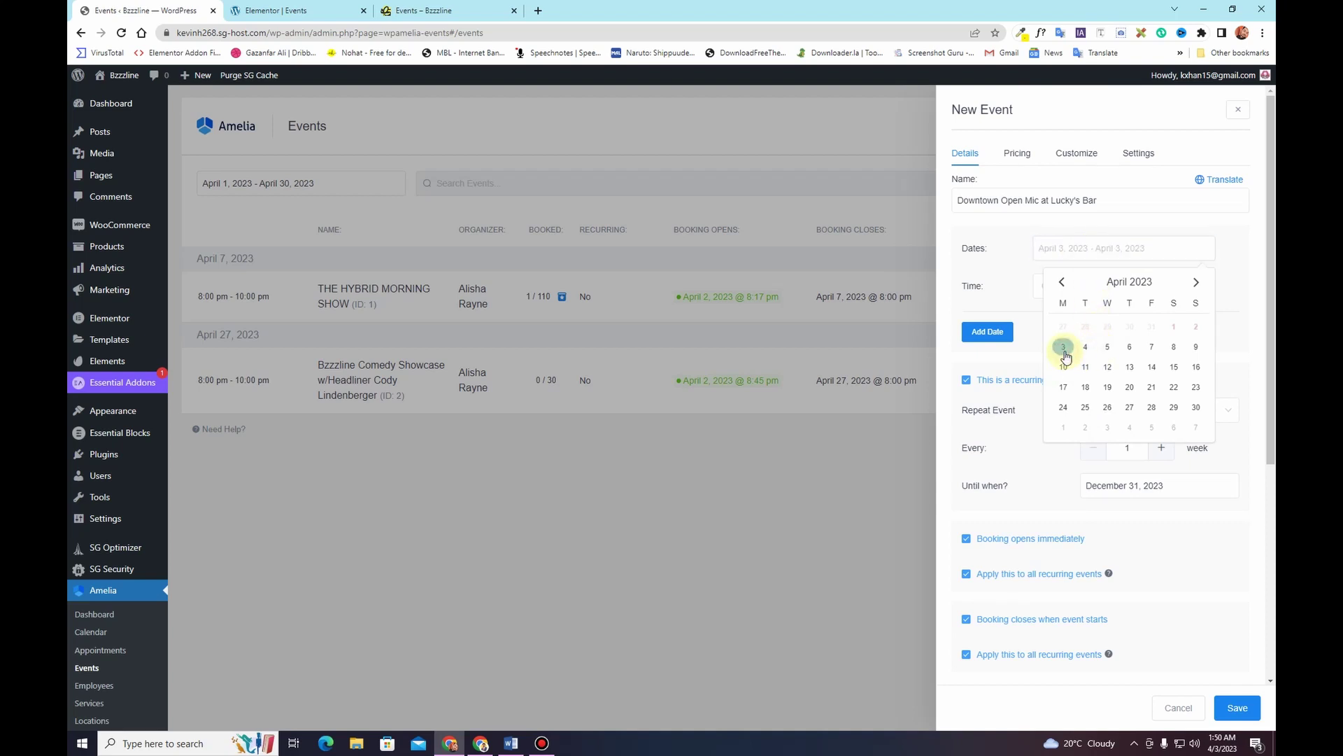
pyautogui.click(1196, 282)
pyautogui.click(1196, 282)
pyautogui.click(1196, 282)
pyautogui.click(1196, 282)
pyautogui.click(1196, 281)
pyautogui.click(1196, 282)
pyautogui.click(1196, 282)
pyautogui.click(1197, 284)
pyautogui.click(1197, 283)
pyautogui.click(1197, 284)
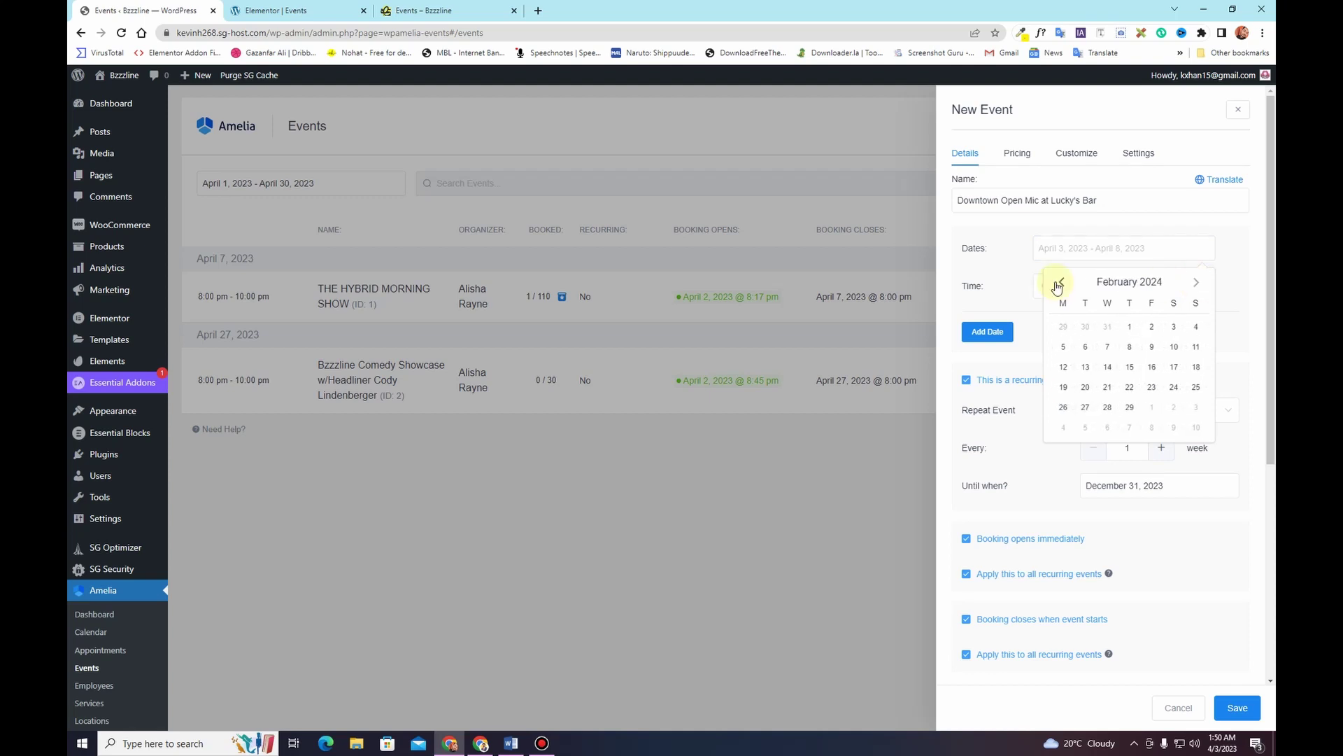
pyautogui.click(1060, 283)
pyautogui.click(1060, 282)
pyautogui.click(1063, 407)
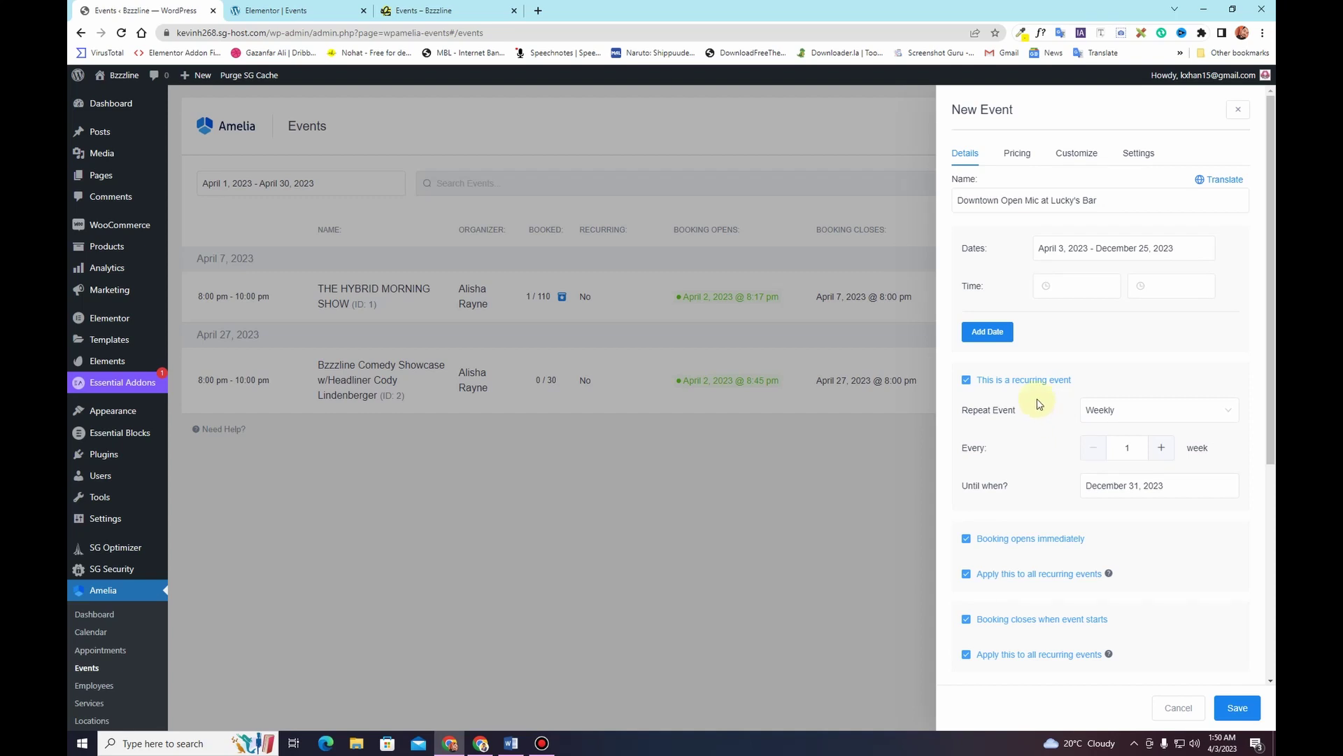
# Set the event's start time to 20:00 and its end time to 22:00
pyautogui.click(1085, 285)
pyautogui.scroll(-5, 1066, 382)
pyautogui.scroll(-12, 1067, 389)
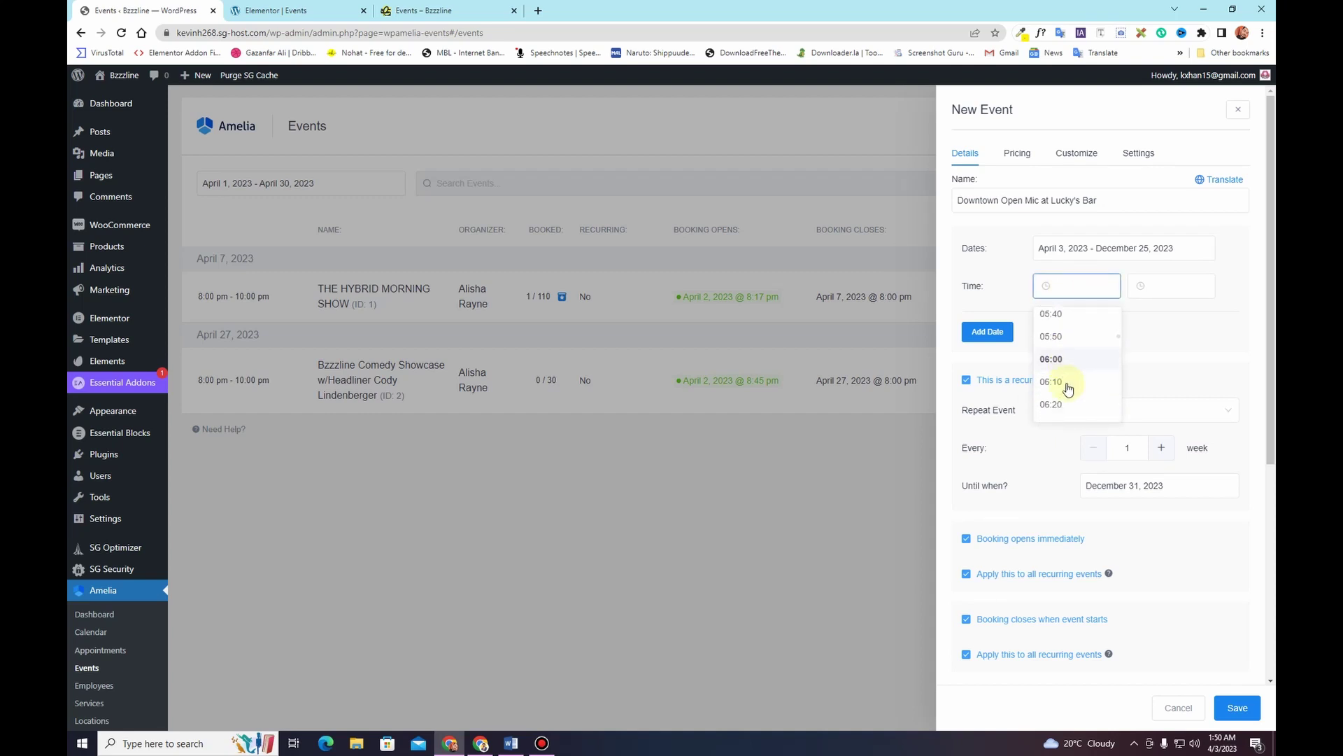
pyautogui.scroll(-18, 1066, 389)
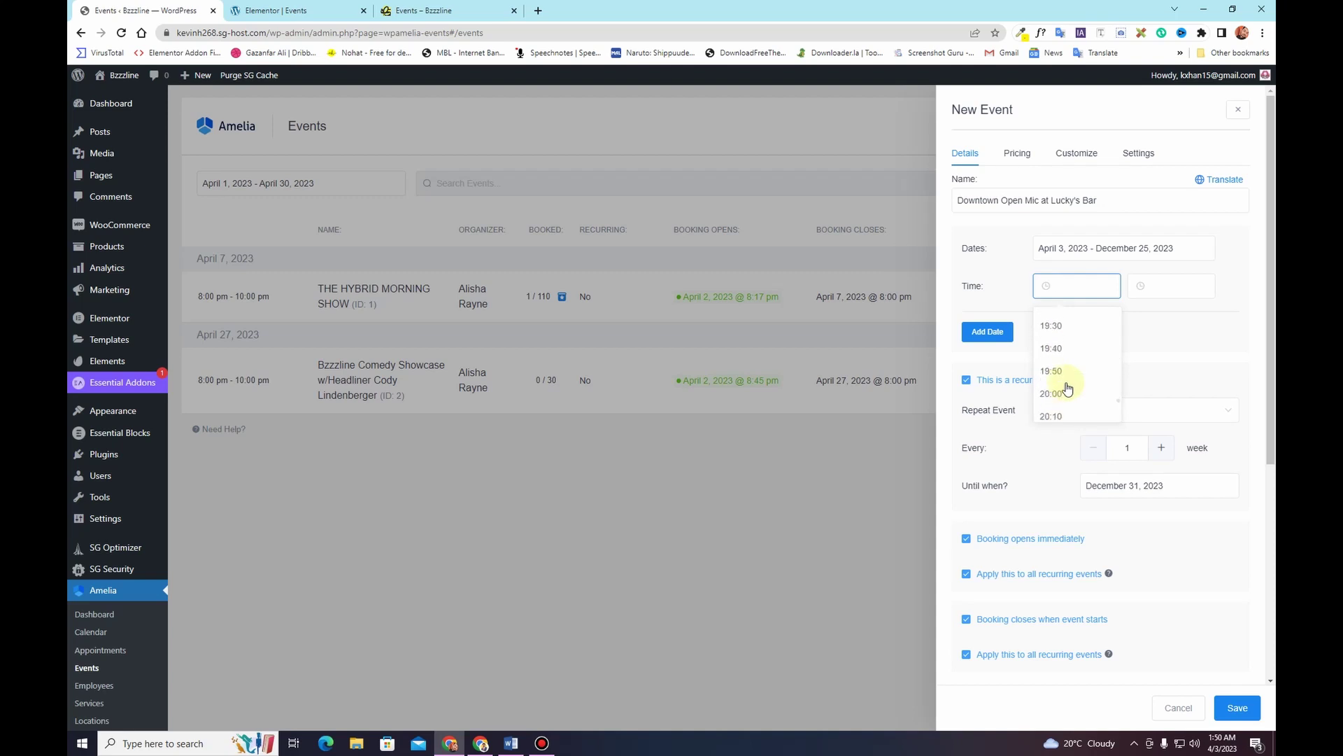
pyautogui.click(1065, 392)
pyautogui.click(1162, 282)
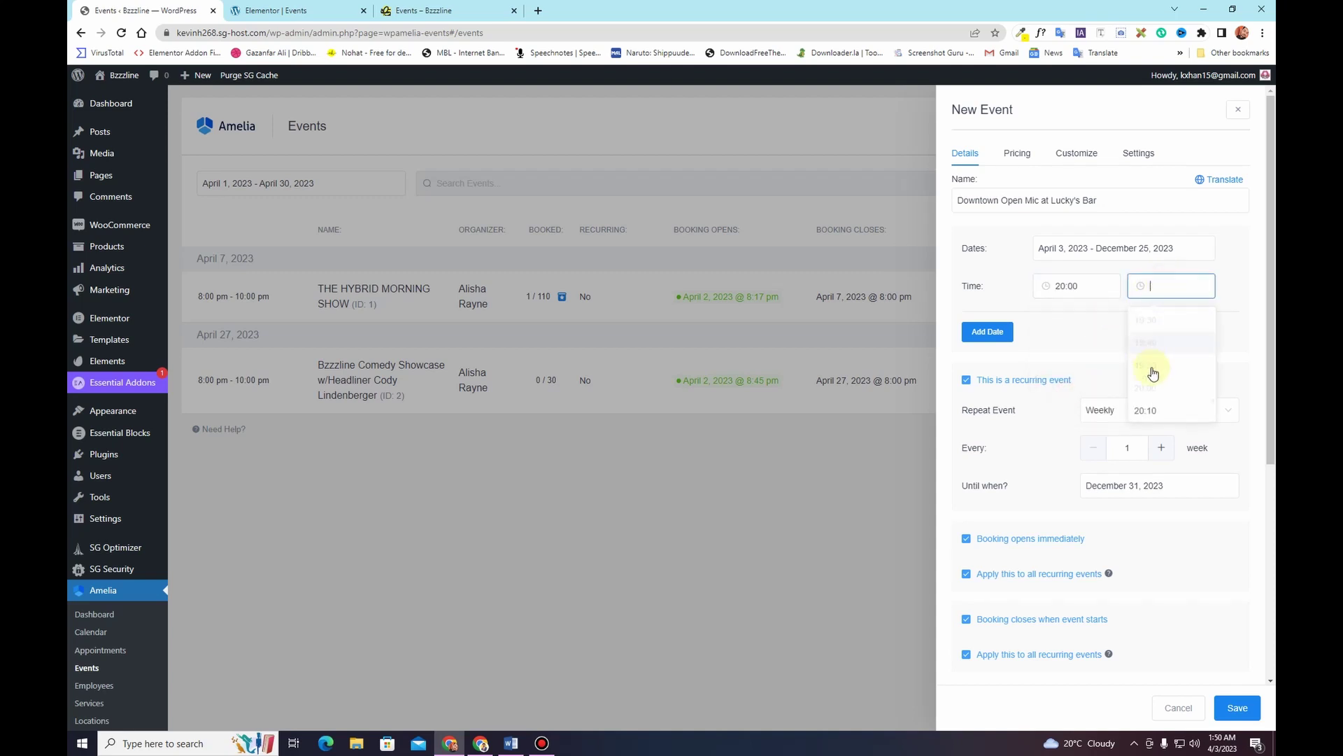
pyautogui.scroll(-3, 1165, 377)
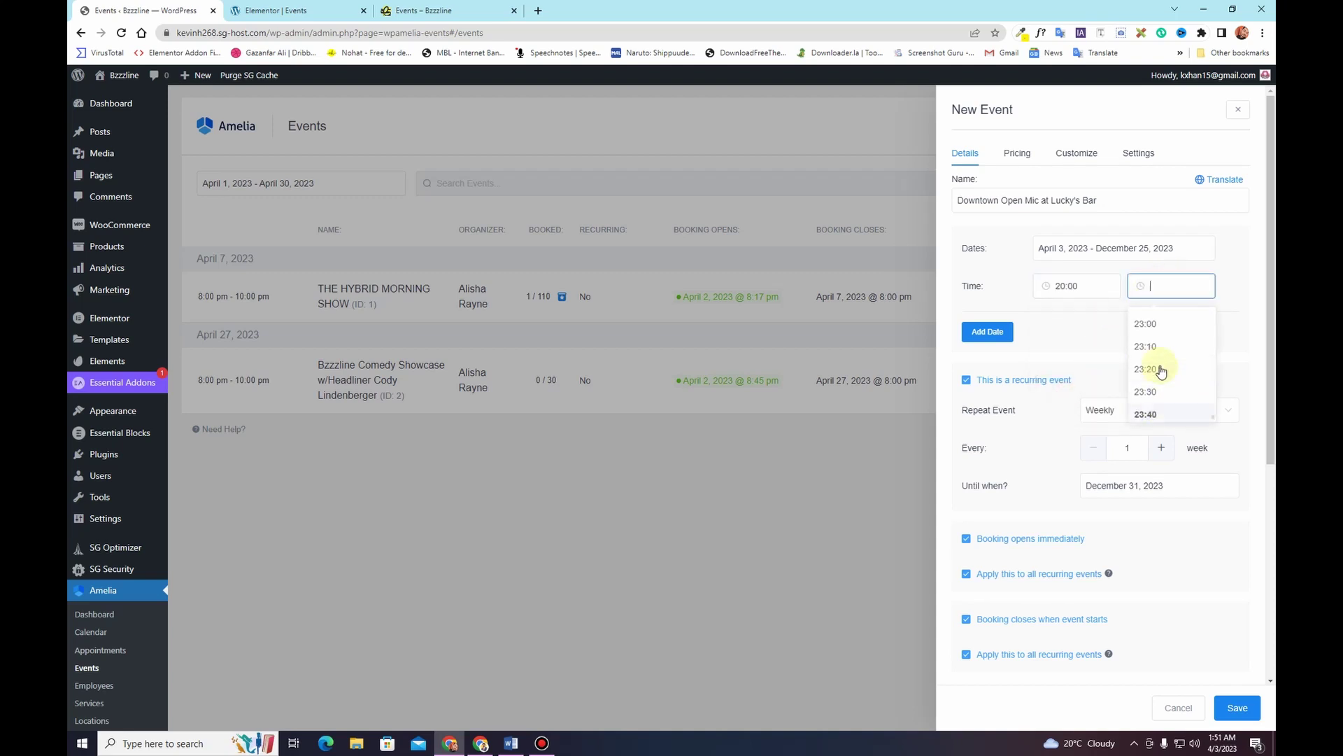
pyautogui.scroll(2, 1156, 353)
pyautogui.click(1156, 336)
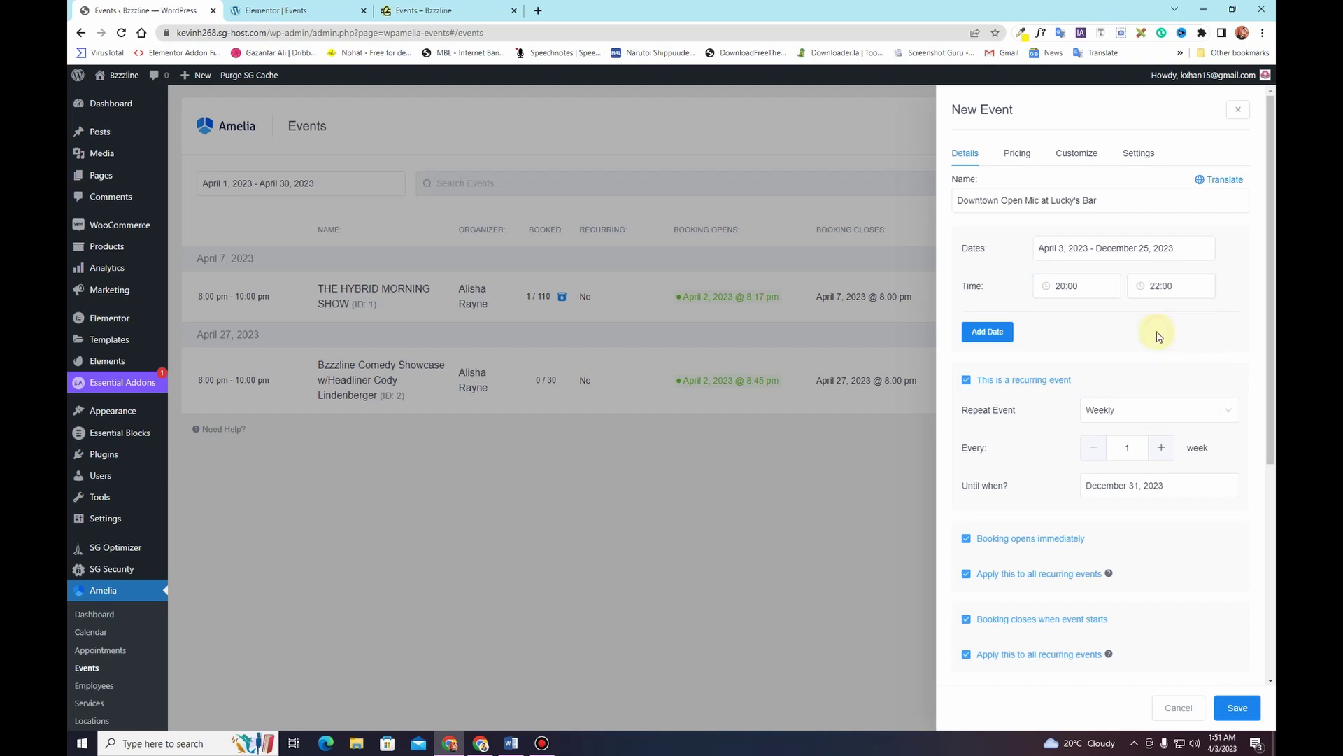
# Set the event's price to $10.00 and its maximum allowed spots to 20
pyautogui.click(1017, 152)
pyautogui.click(966, 205)
pyautogui.click(969, 206)
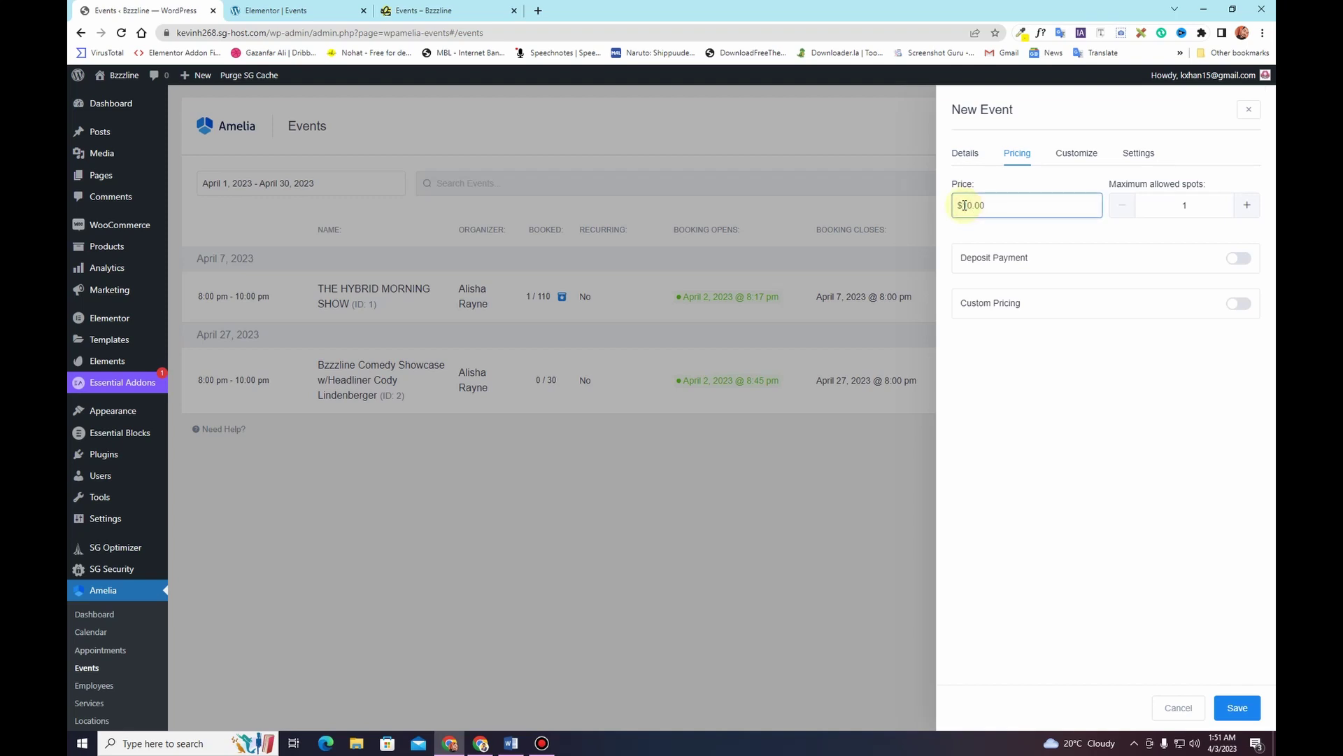
pyautogui.click(1190, 210)
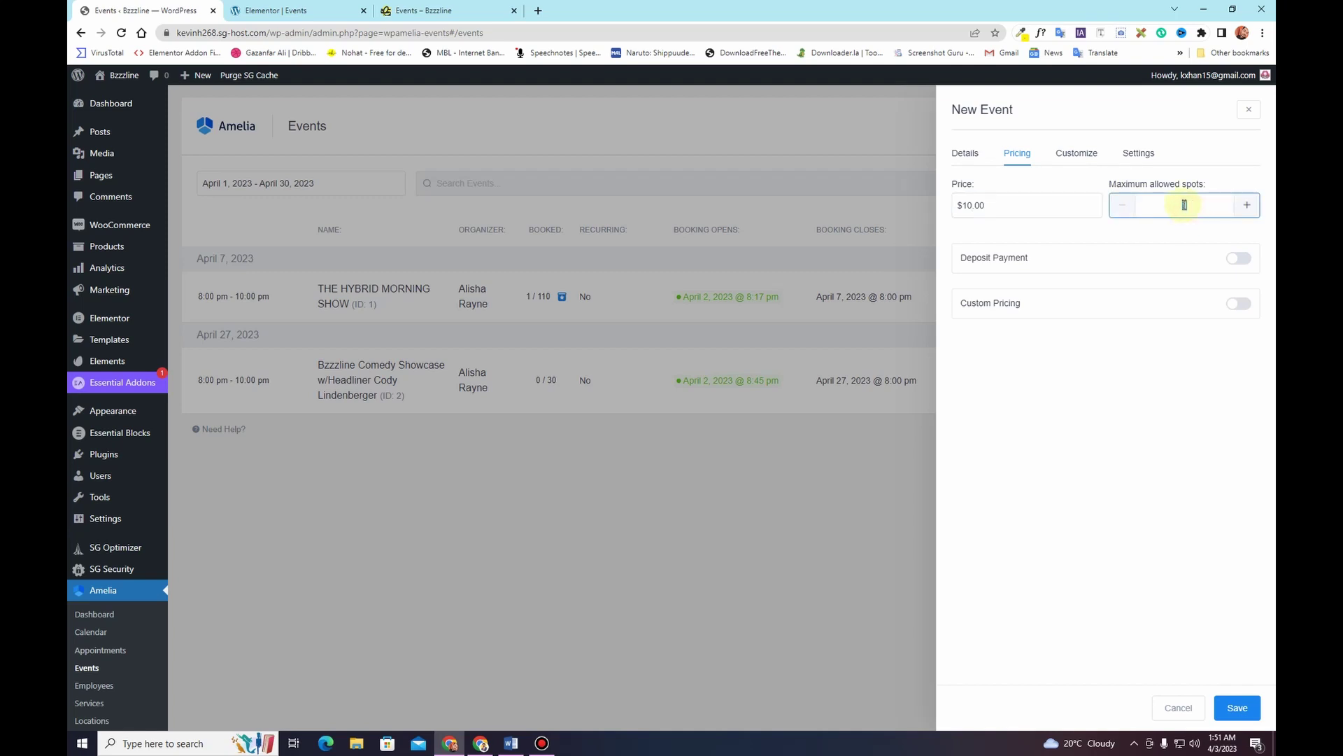
# Give the event the purple preset color, set the minimum time required before canceling to 12h, and save the event
pyautogui.click(1089, 154)
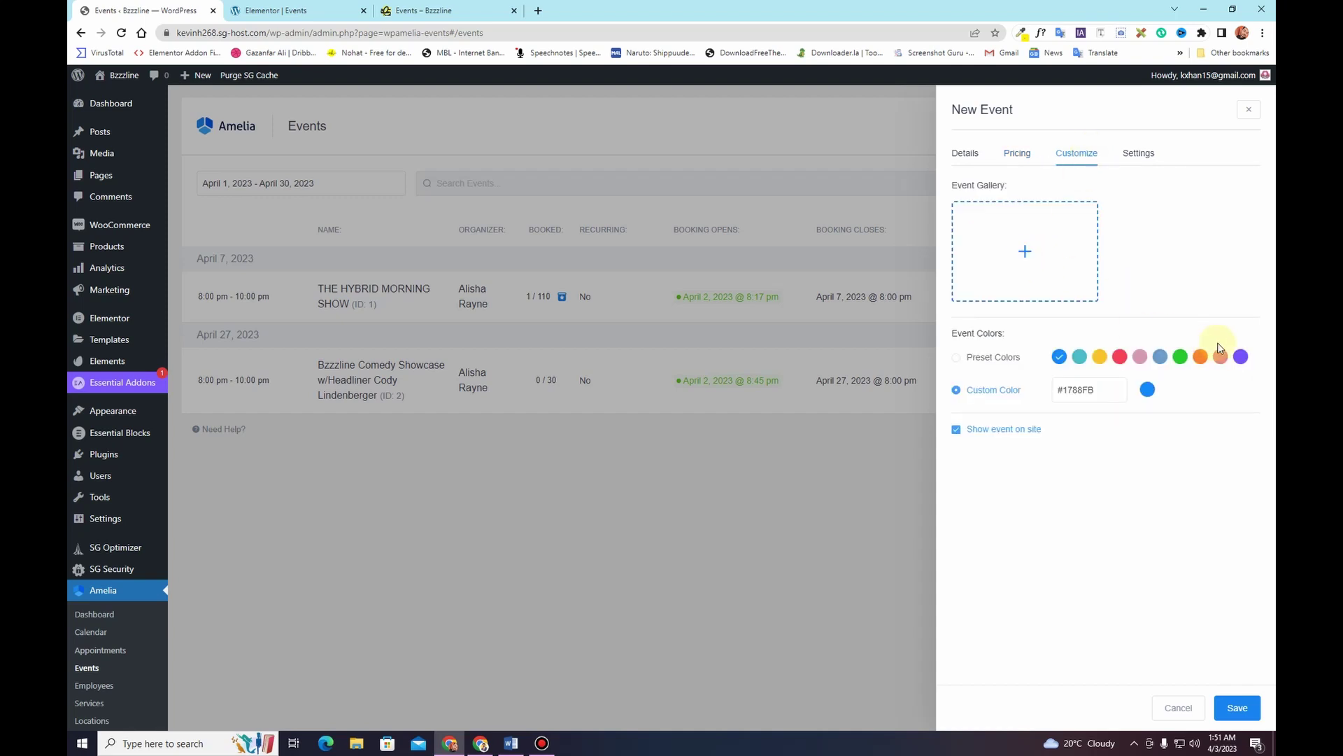
pyautogui.click(1241, 357)
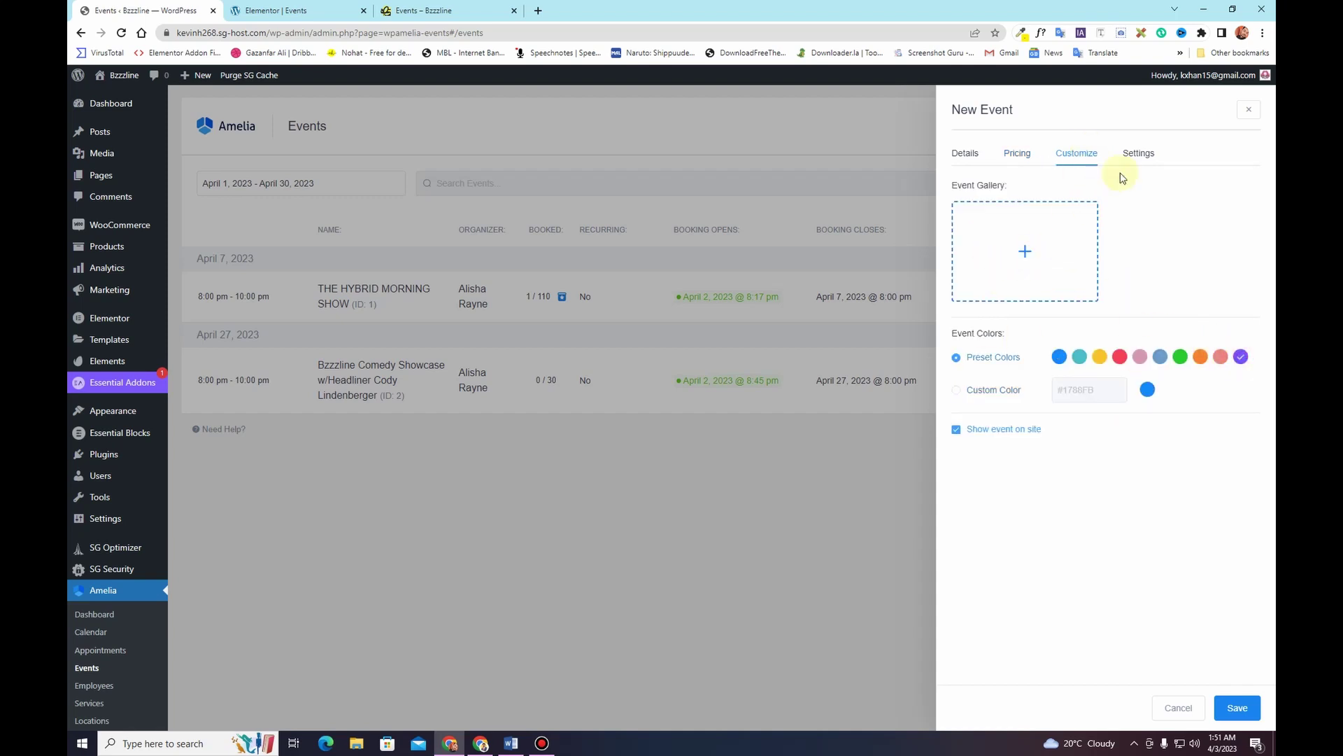
pyautogui.click(1134, 152)
pyautogui.click(1098, 199)
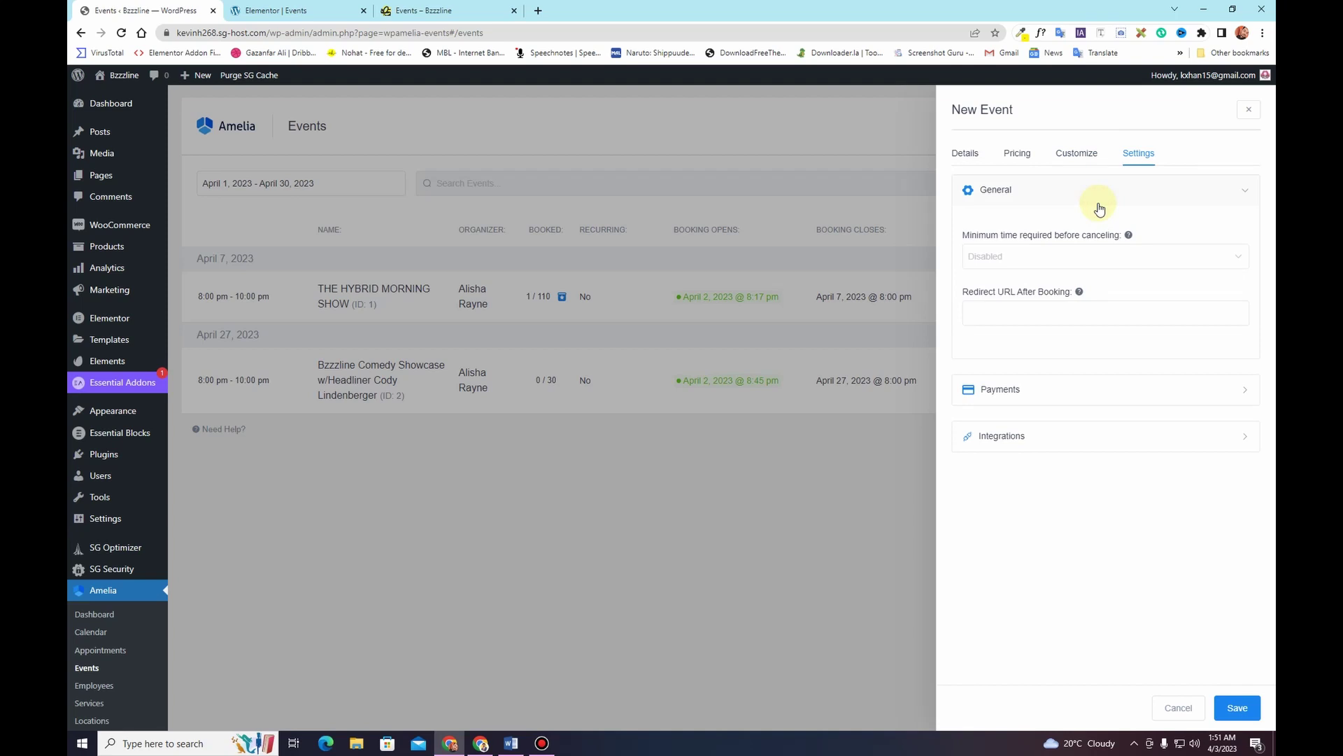
pyautogui.click(1053, 261)
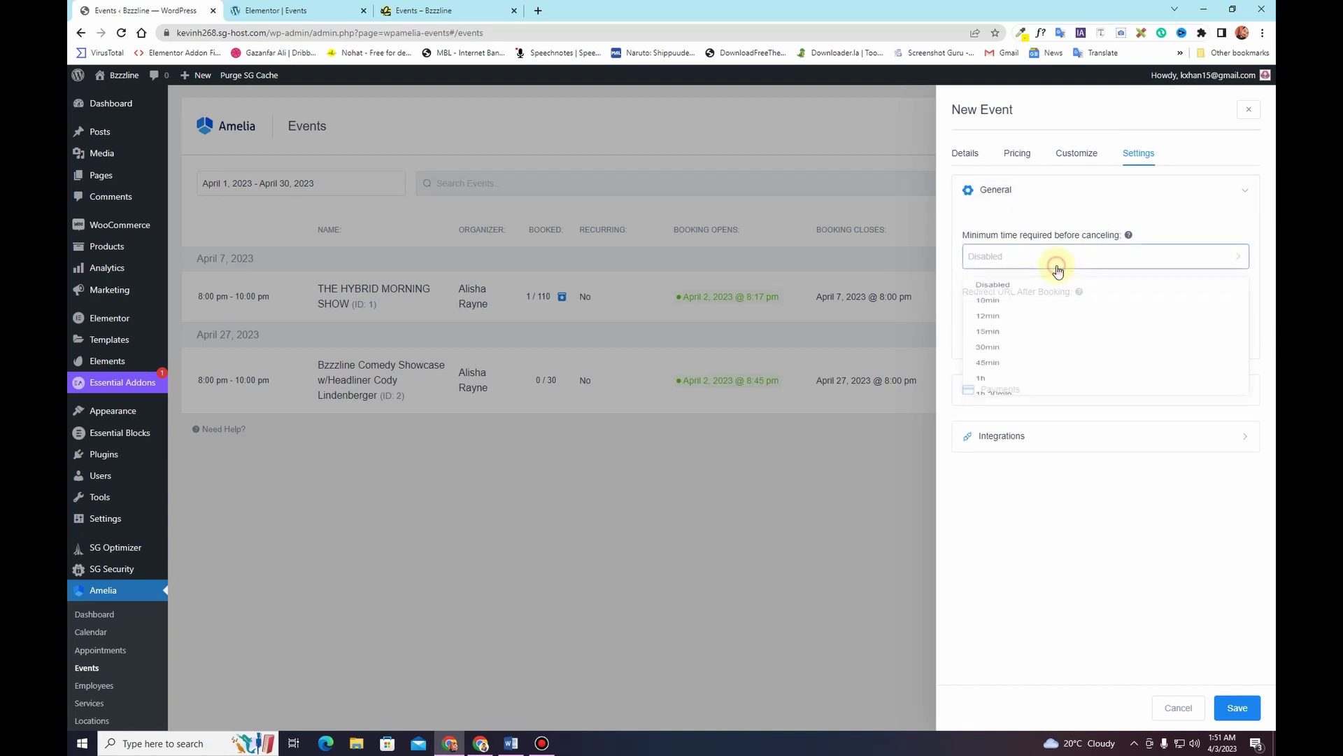
pyautogui.scroll(-5, 1020, 378)
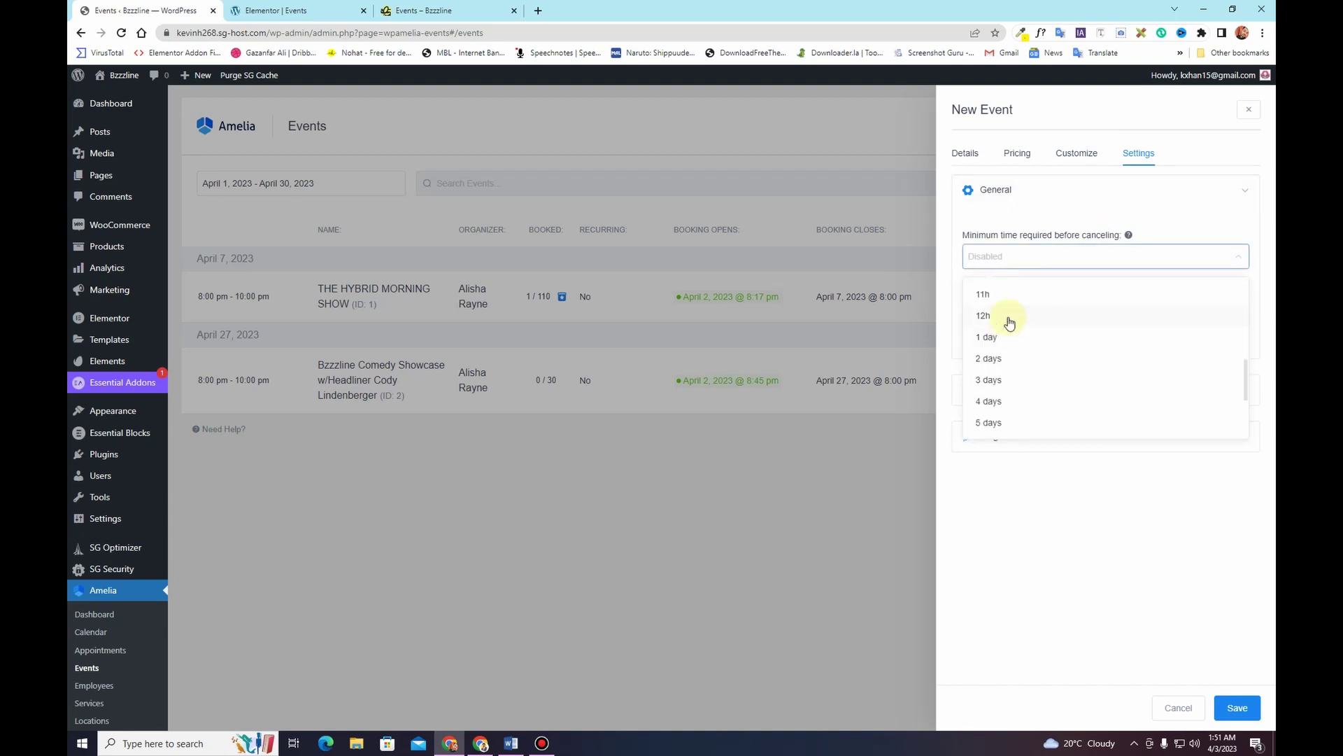
pyautogui.click(1010, 316)
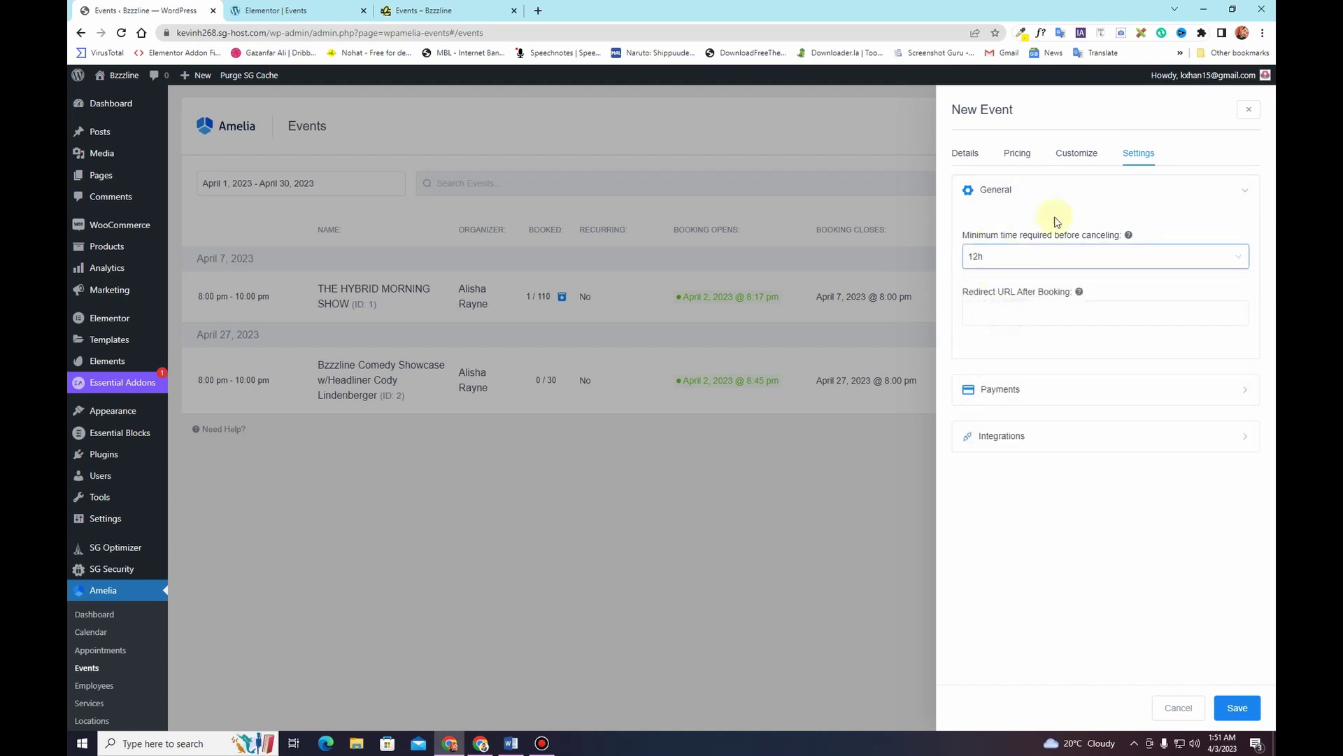
pyautogui.click(1235, 707)
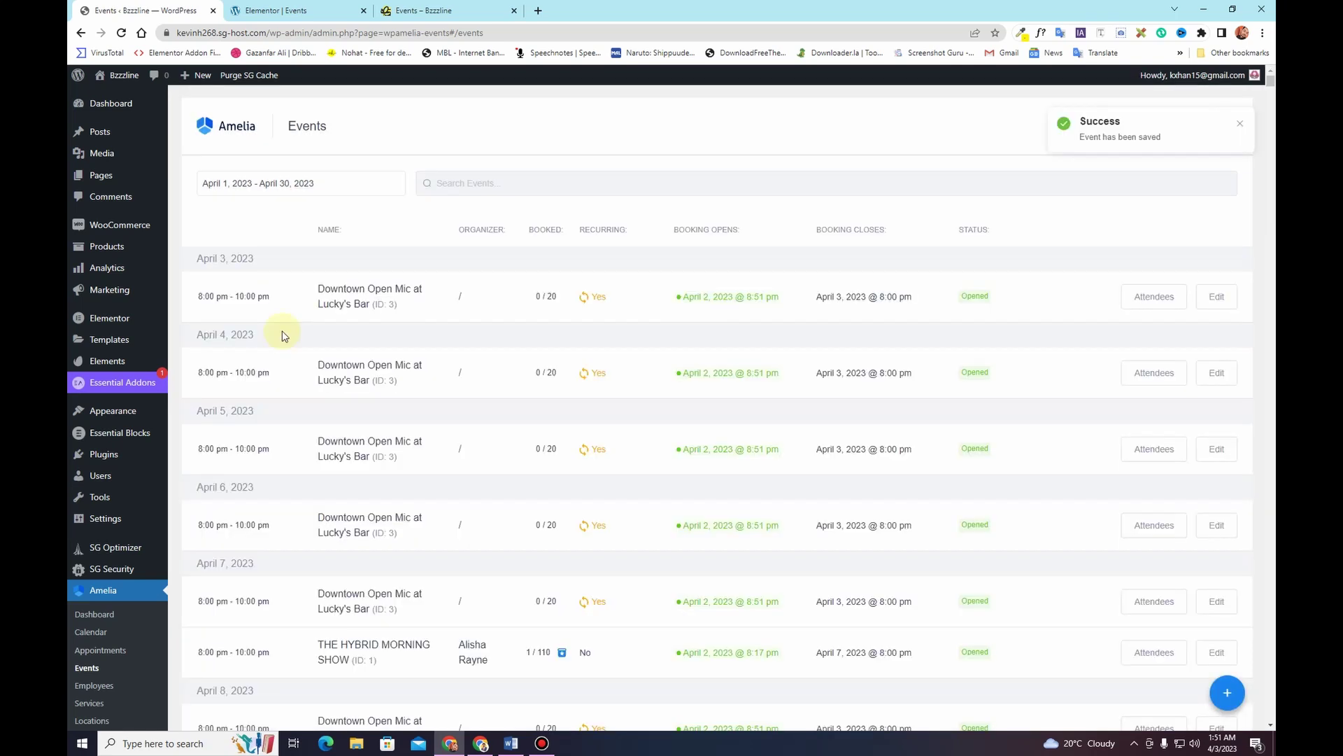
# Review the recurring event's entries in the Amelia events list and in the refreshed Events page preview
pyautogui.scroll(-8, 321, 348)
pyautogui.scroll(-18, 336, 411)
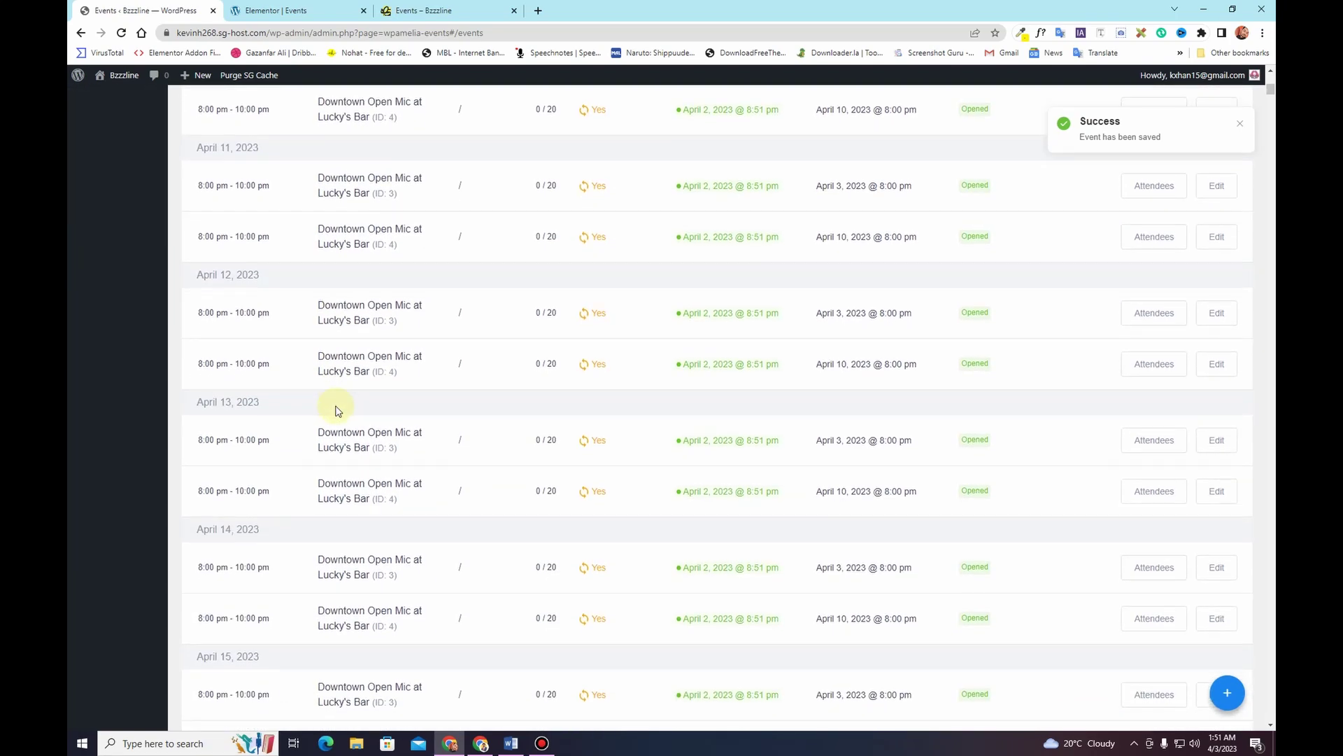
pyautogui.scroll(20, 336, 411)
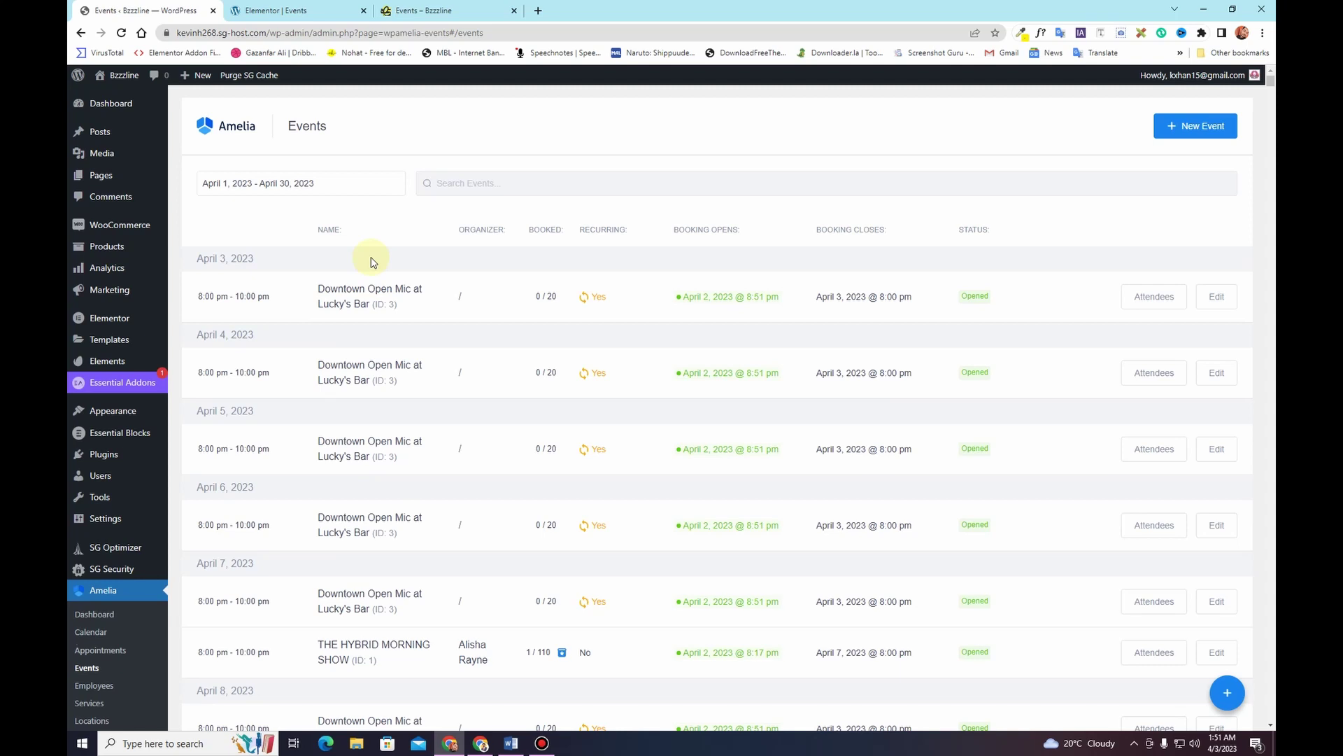
pyautogui.click(468, 7)
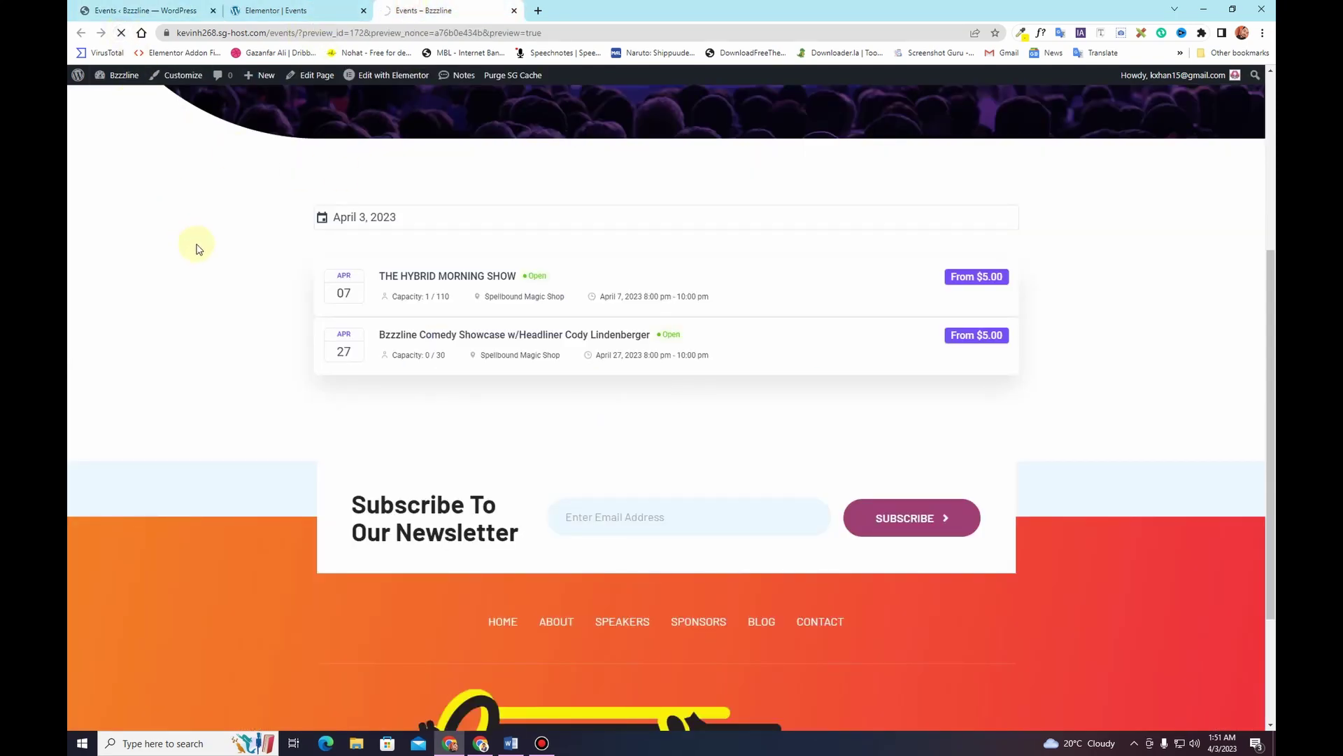
pyautogui.scroll(-2, 431, 390)
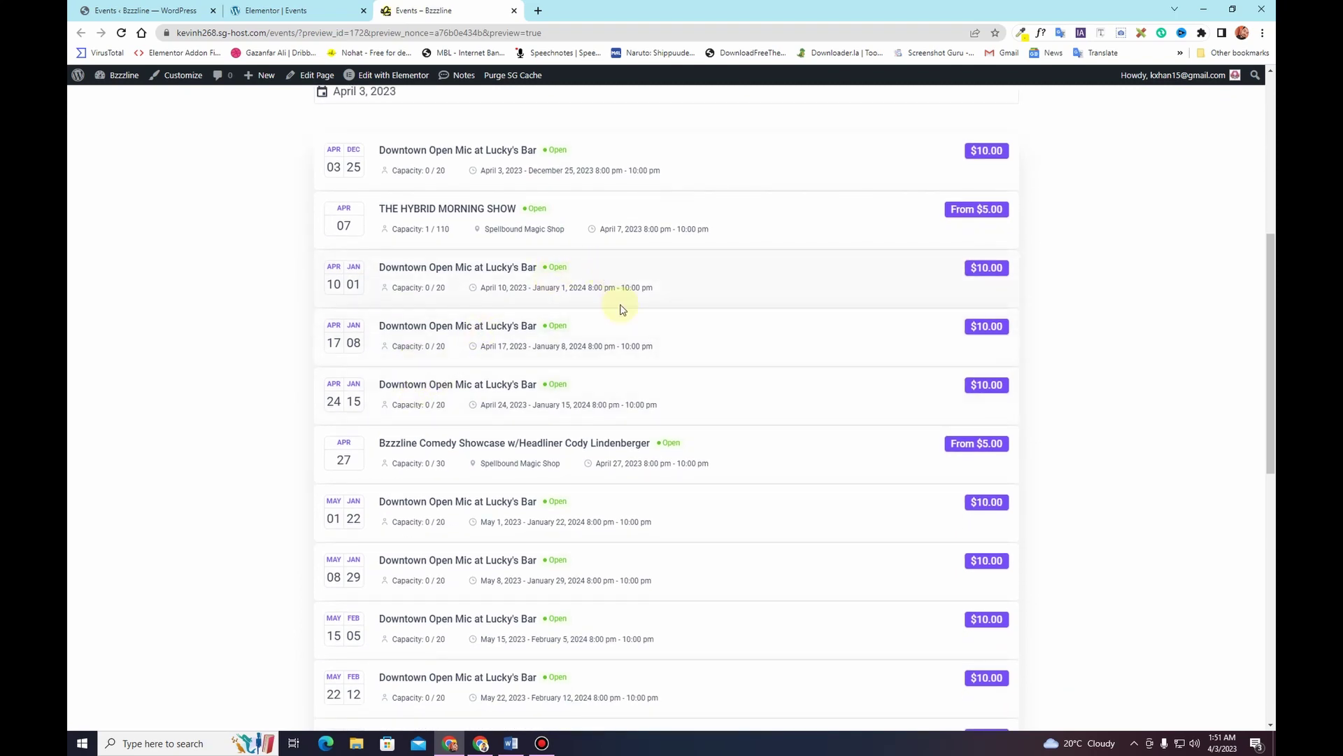
pyautogui.scroll(-6, 619, 291)
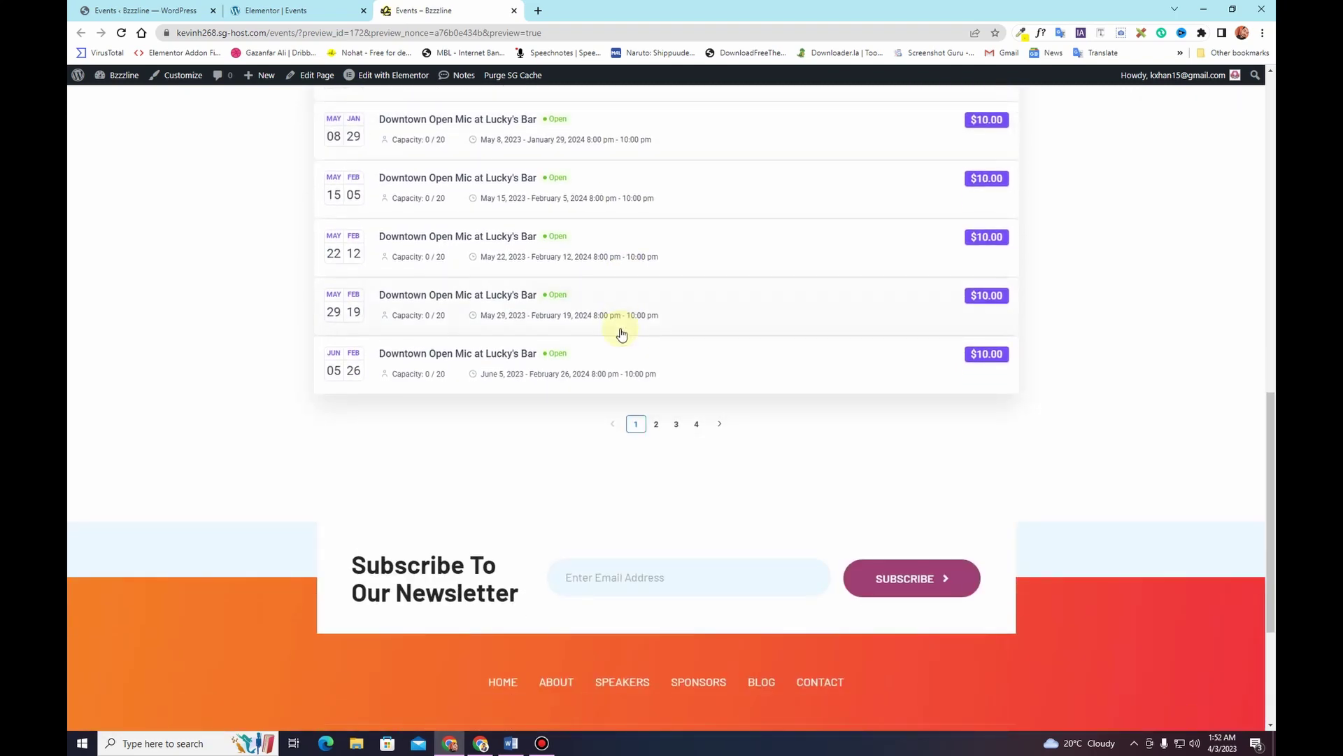
# Check the date ranges of the Downtown Open Mic at Lucky's Bar entries in the Events page preview
pyautogui.scroll(9, 740, 468)
pyautogui.scroll(-3, 743, 472)
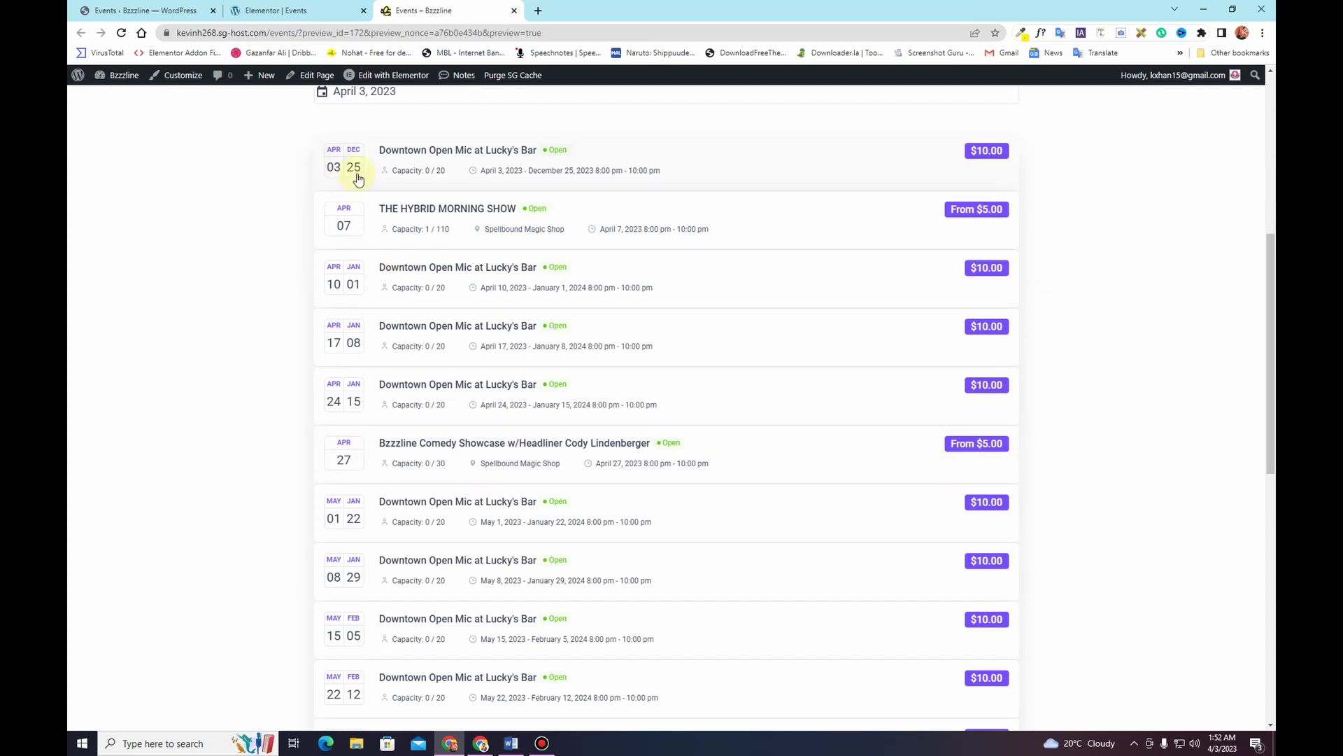
pyautogui.scroll(-3, 372, 521)
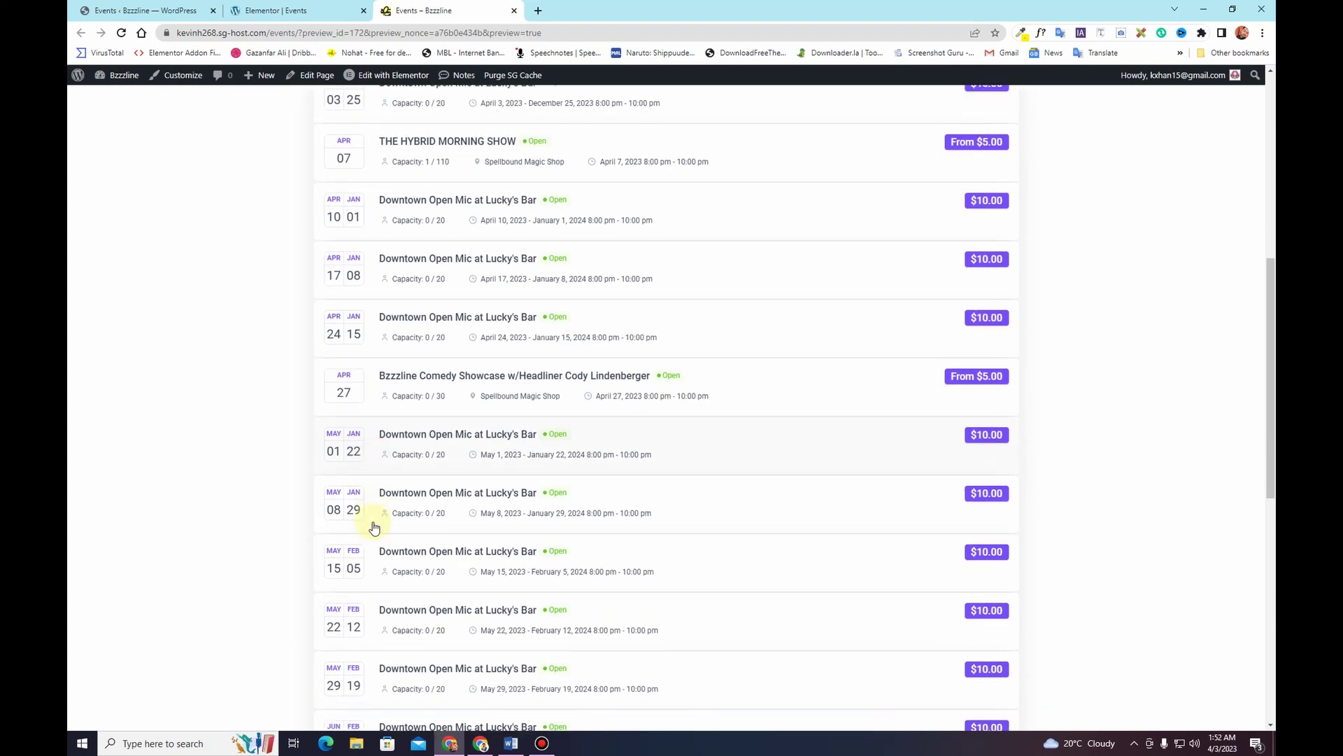
pyautogui.scroll(7, 409, 476)
# Reload the Elementor editor, enable Show recurring events for the Amelia - Events widget, and update the page
pyautogui.click(279, 10)
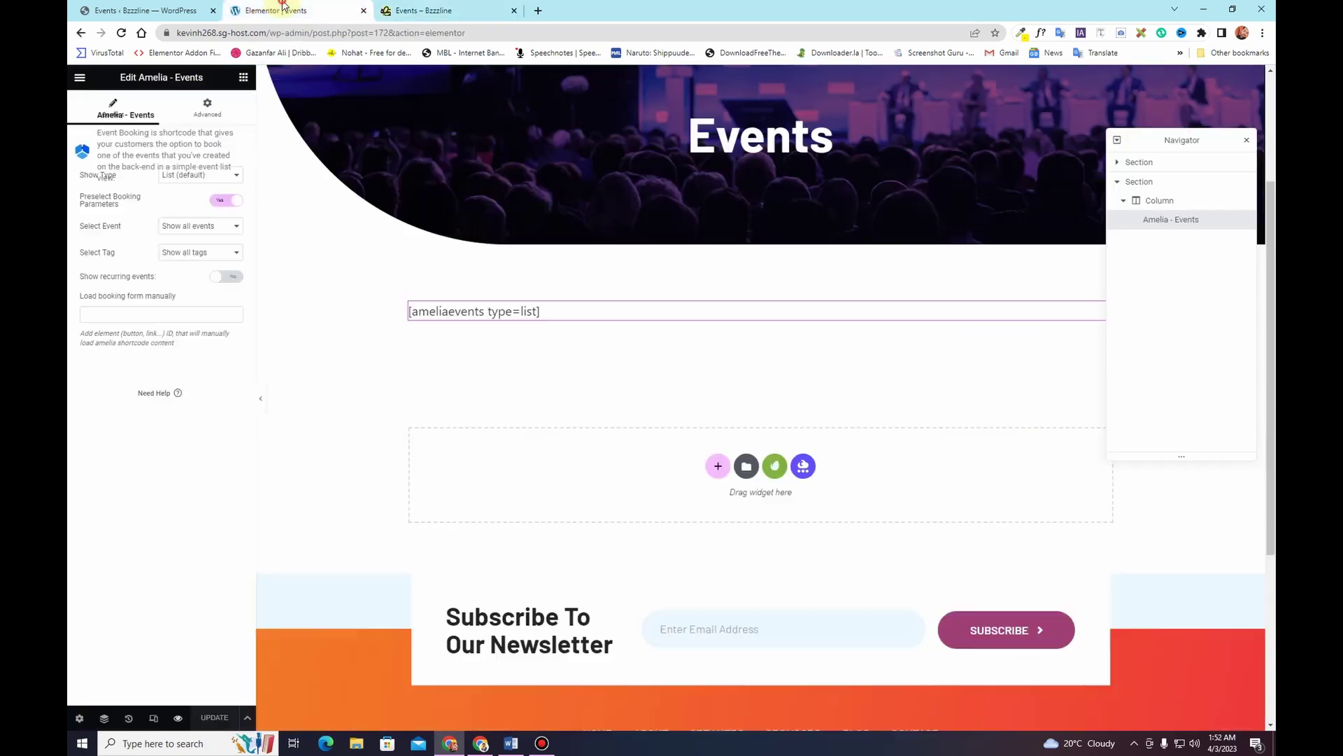
pyautogui.click(122, 33)
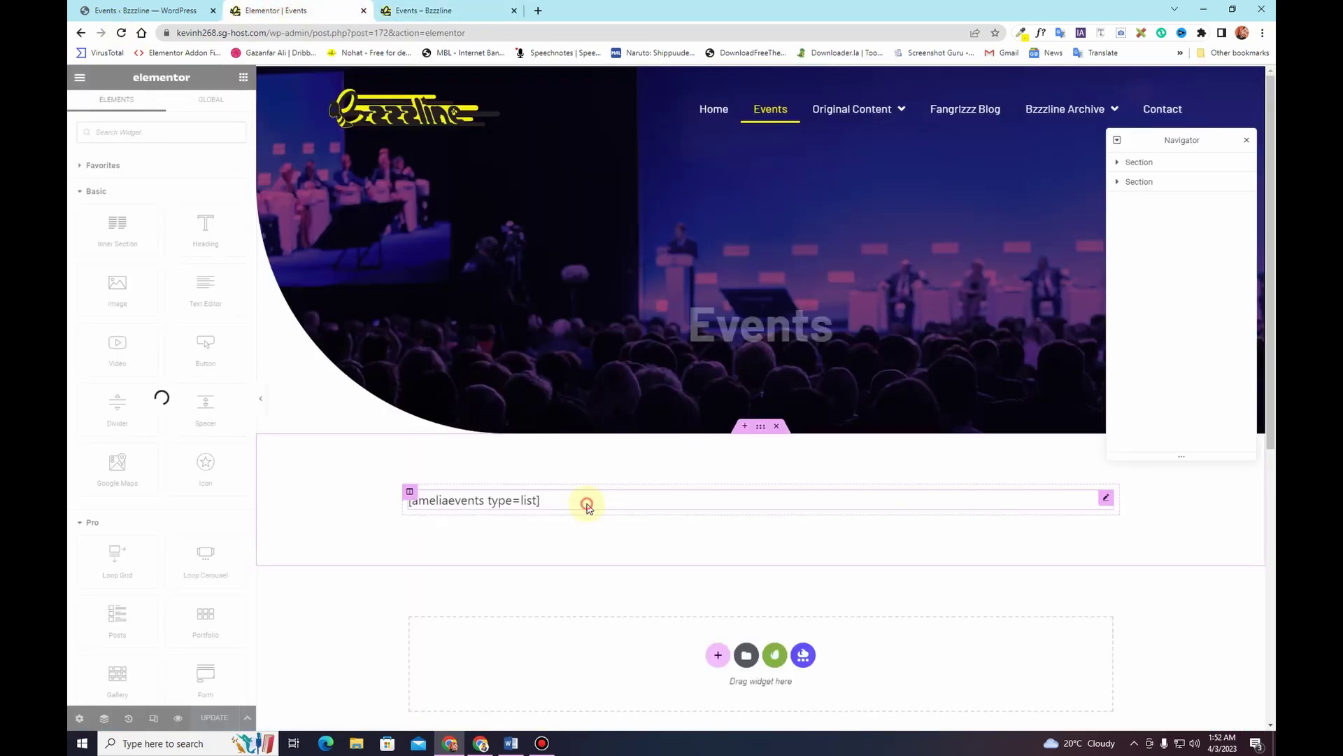
pyautogui.click(1105, 497)
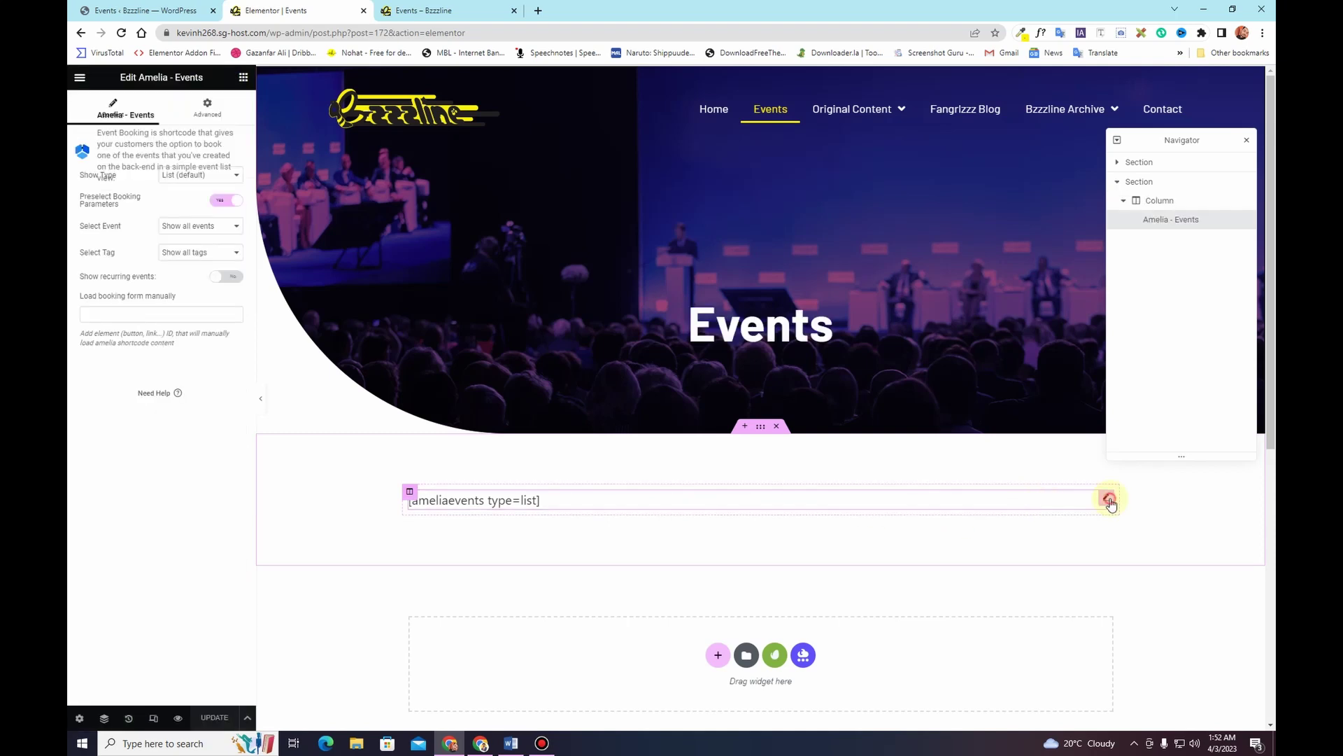
pyautogui.click(230, 280)
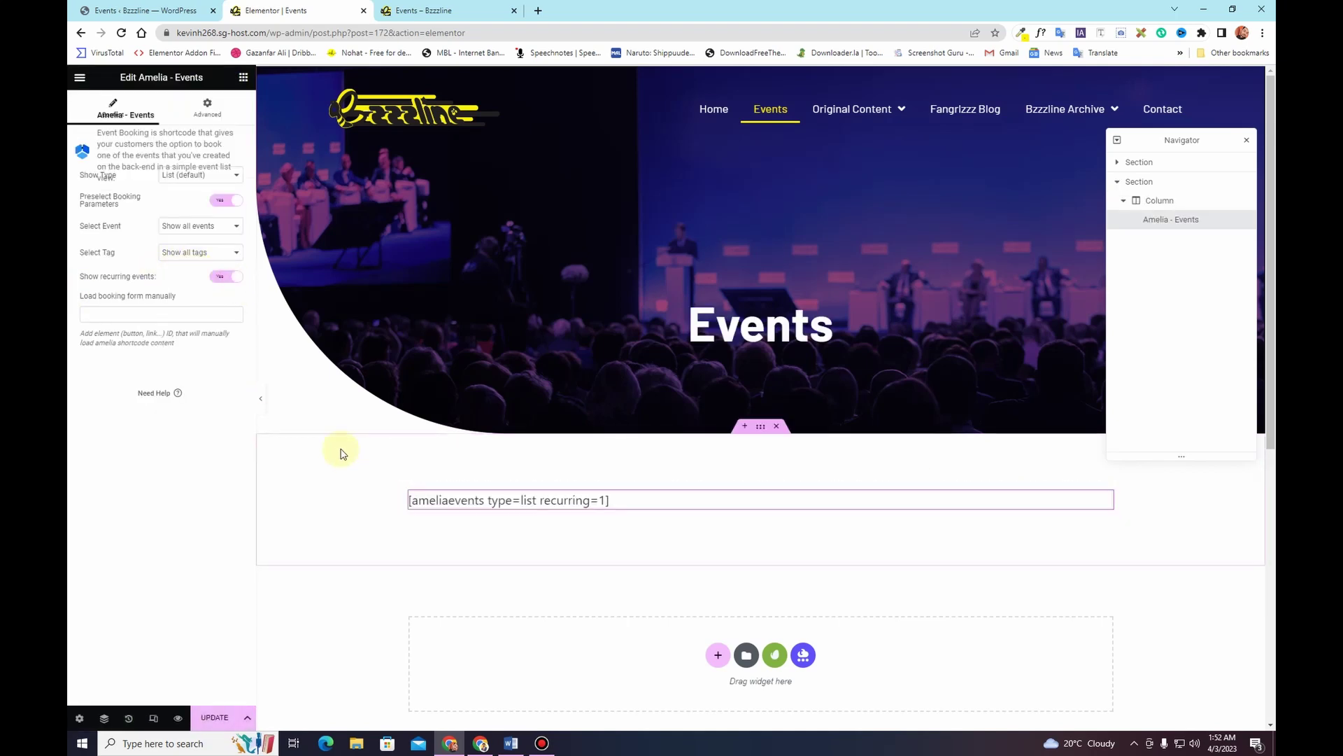
pyautogui.click(214, 717)
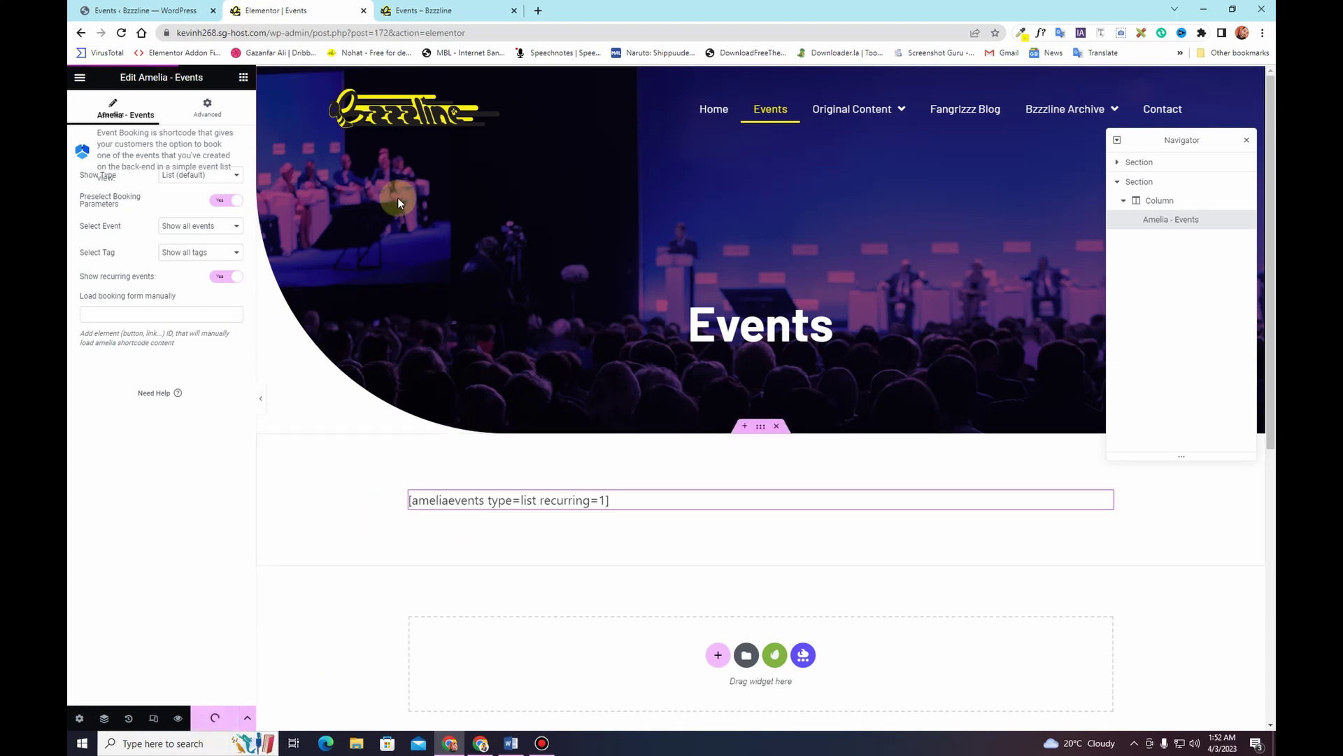
# Refresh the Events page preview and review how the single and recurring events are listed
pyautogui.click(465, 6)
pyautogui.click(128, 33)
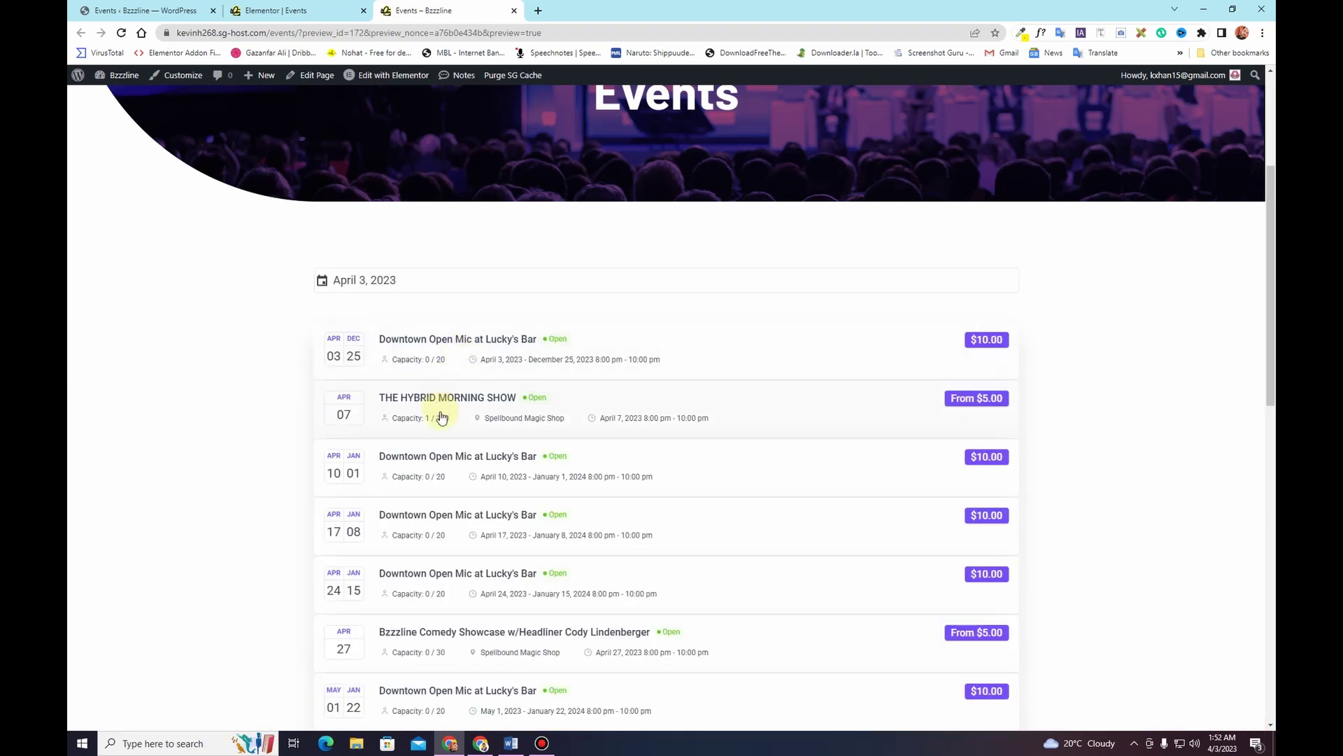
pyautogui.scroll(-4, 510, 465)
pyautogui.scroll(8, 510, 465)
pyautogui.scroll(-2, 510, 467)
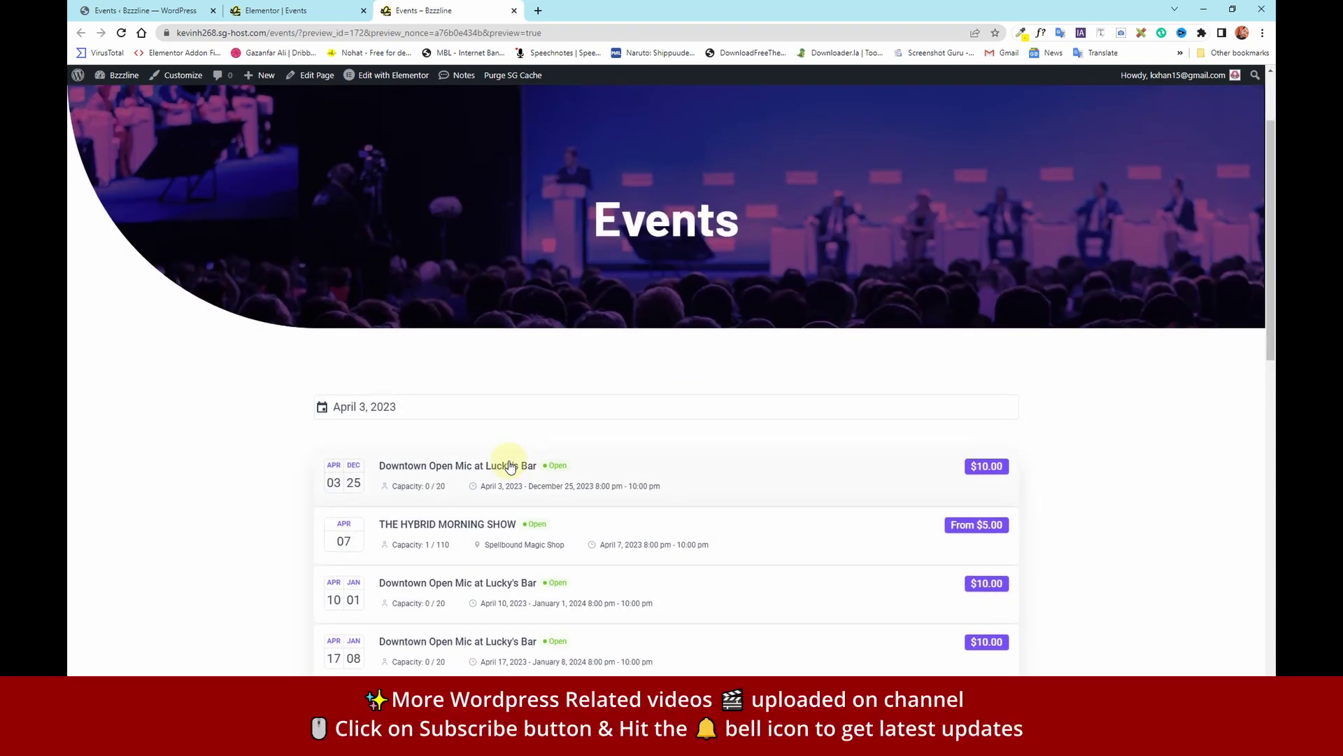
pyautogui.scroll(2, 510, 465)
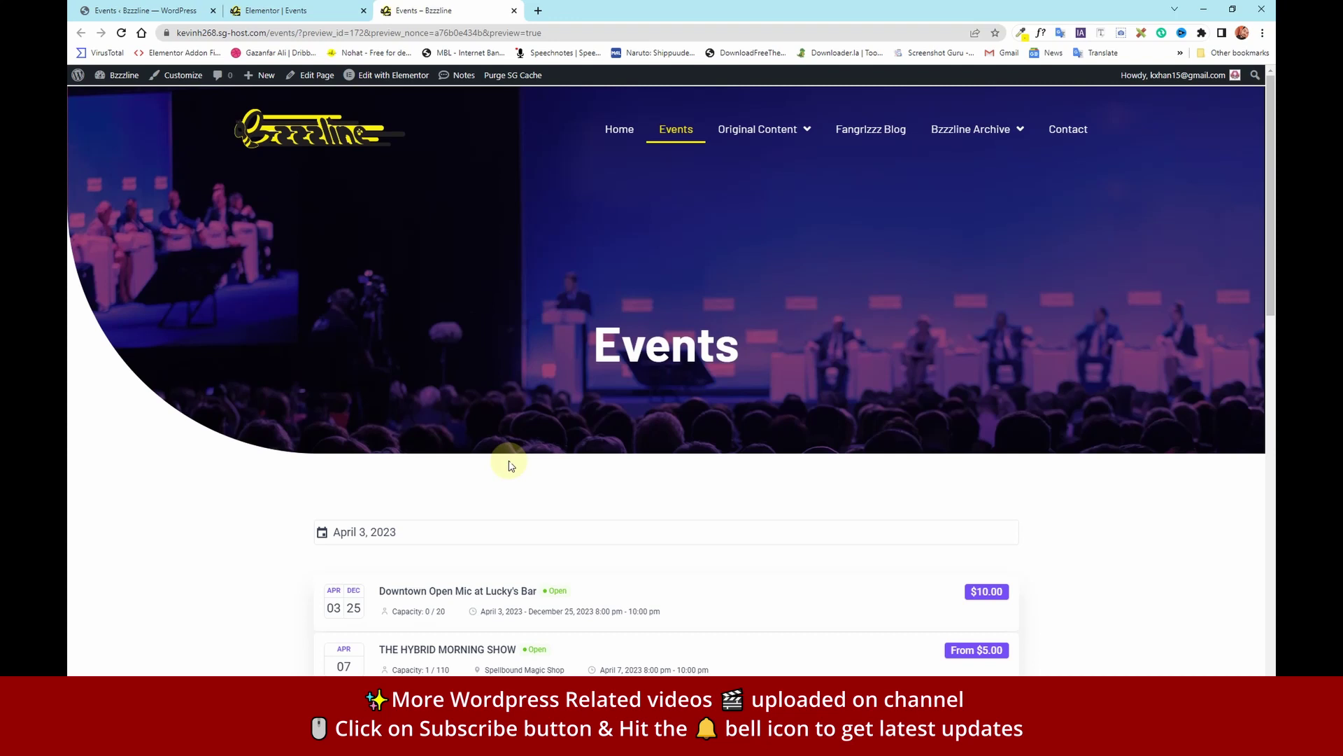
pyautogui.scroll(-4, 512, 465)
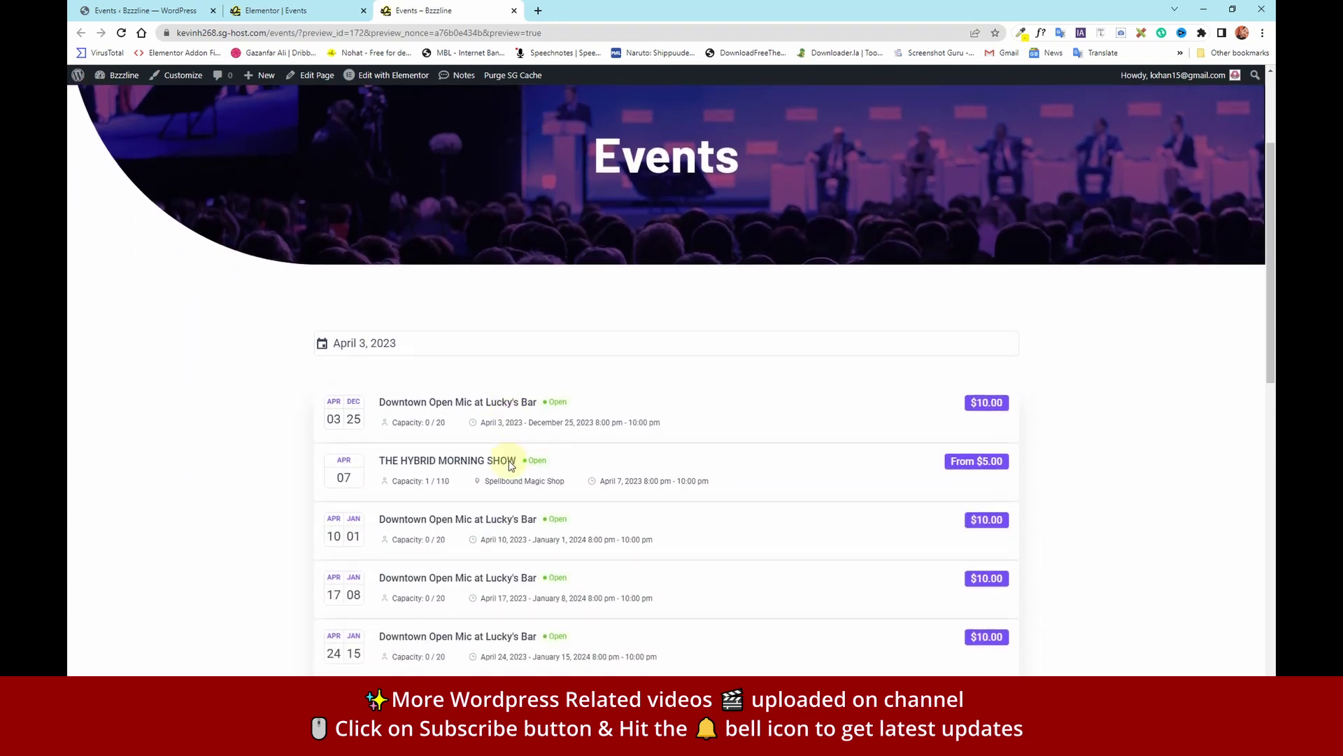